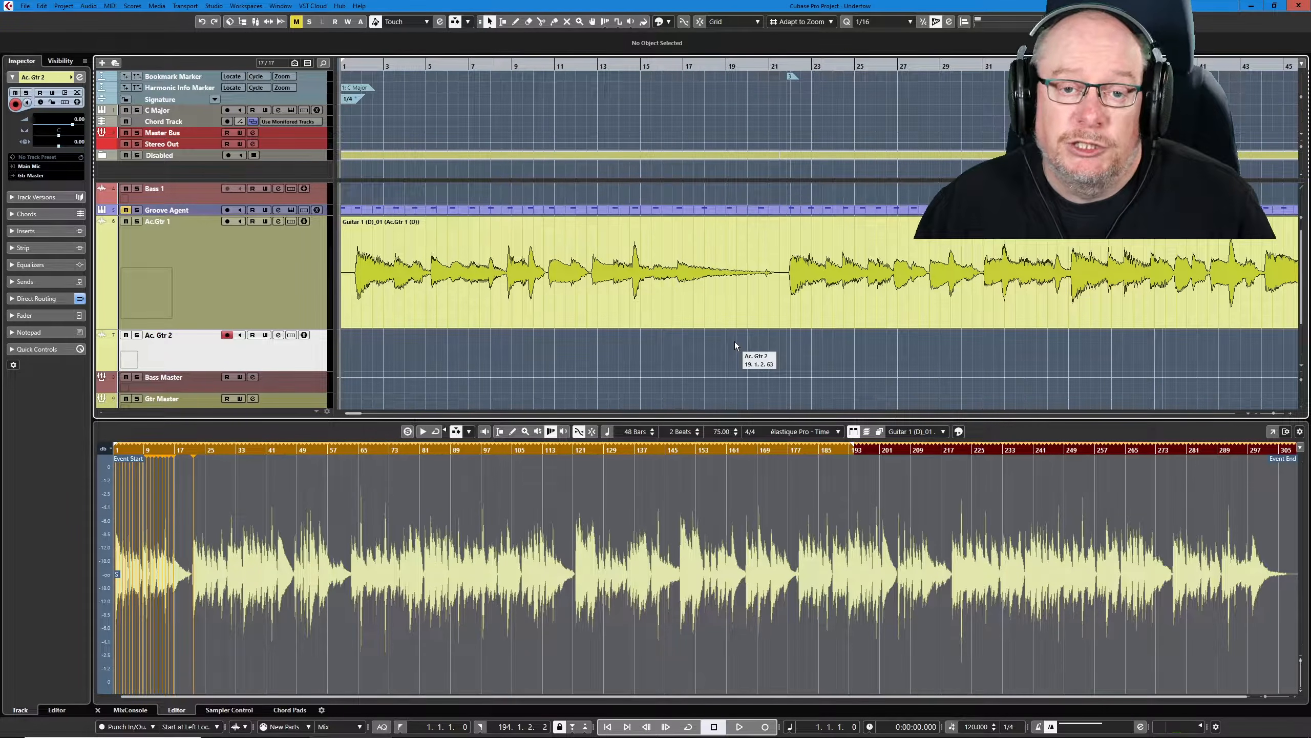
Step: Play the project from the start to listen to the free-time guitar recording on Ac.Gtr 1
key(space)
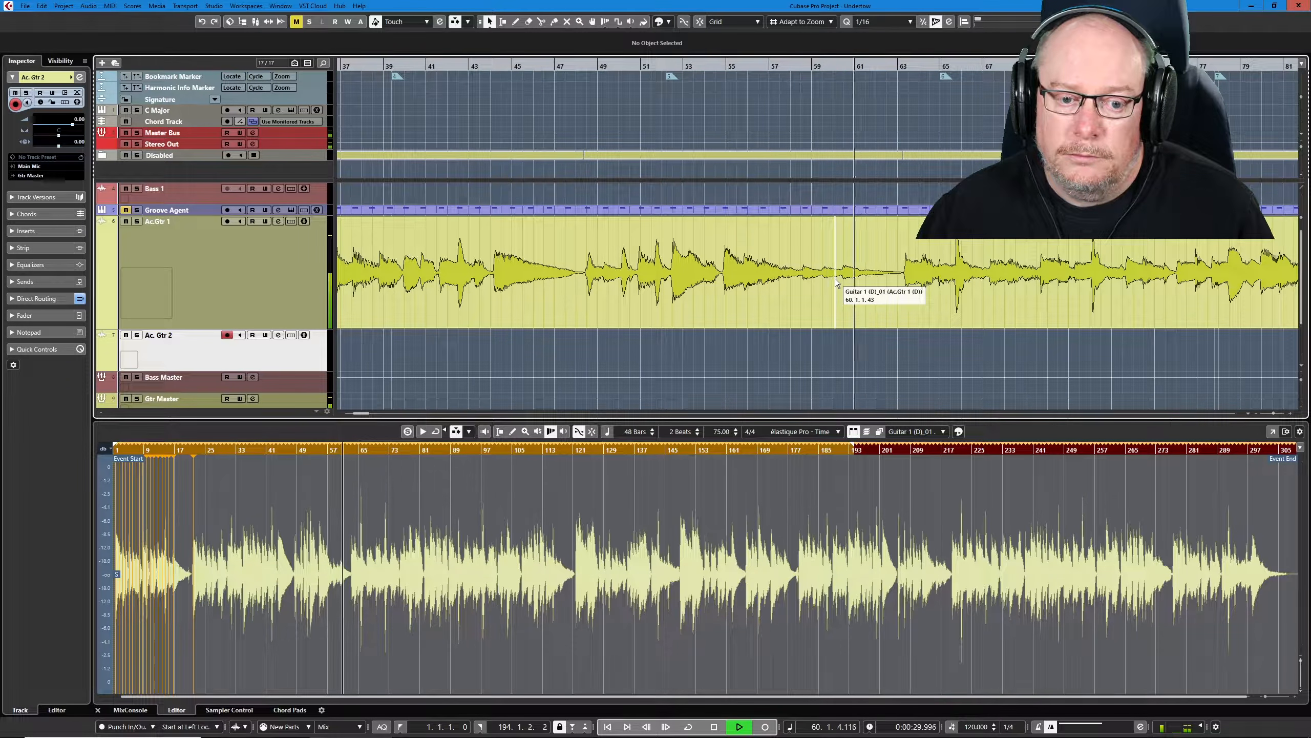
key(space)
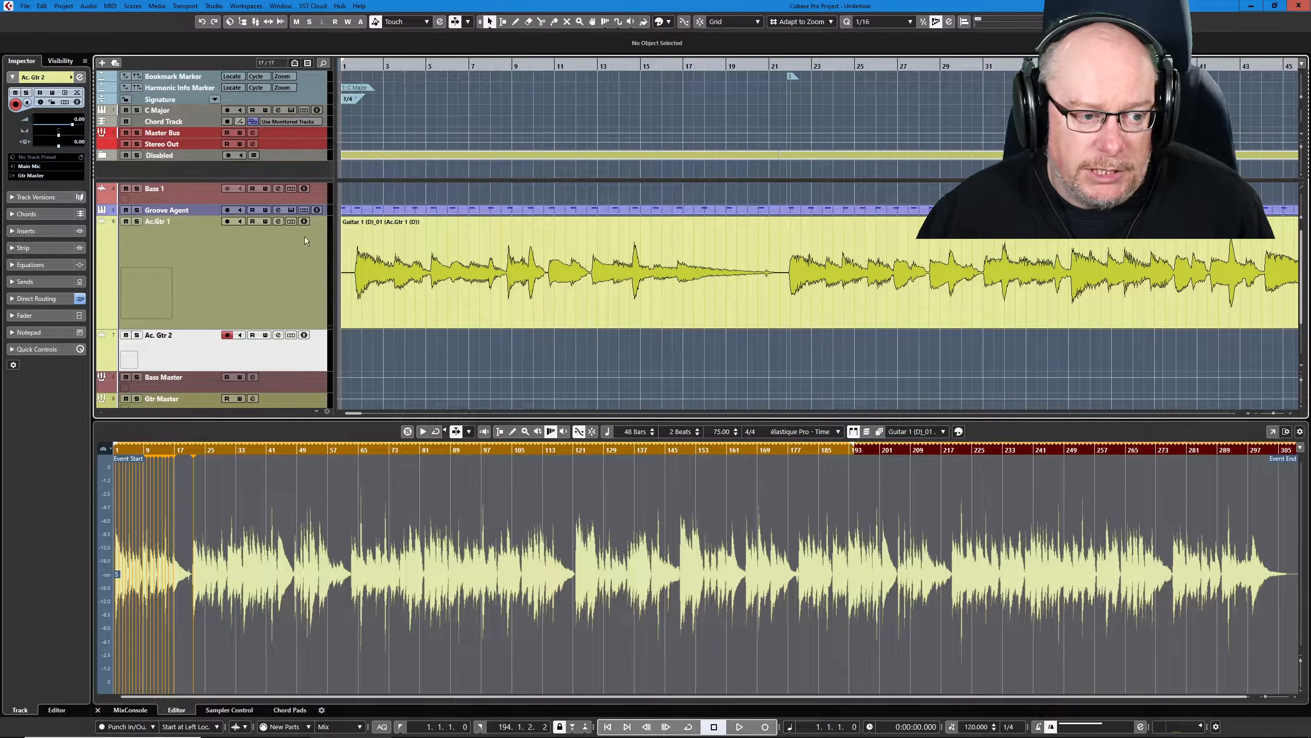
Step: Select the Groove Agent part and view pad group 4 in its instrument, closing the instrument window when done
click(444, 210)
click(291, 211)
drag(1310, 236, 600, 250)
click(443, 382)
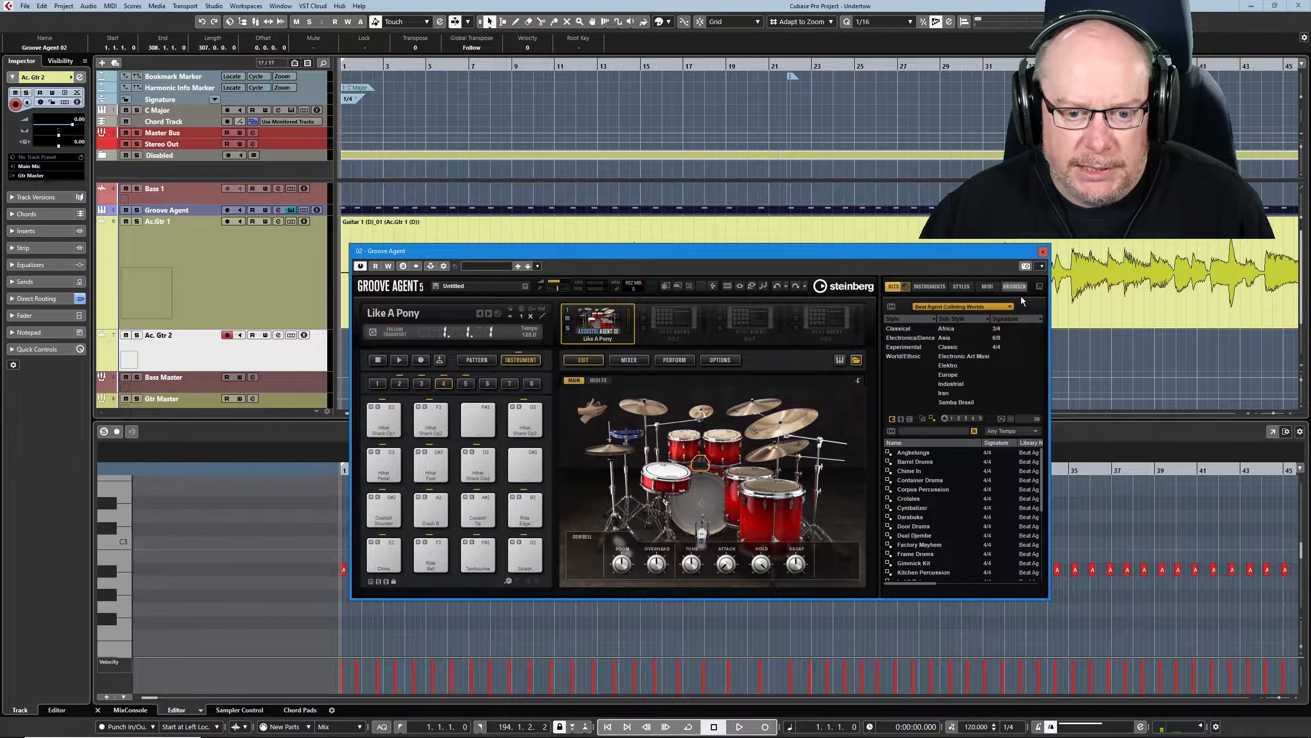
click(1042, 251)
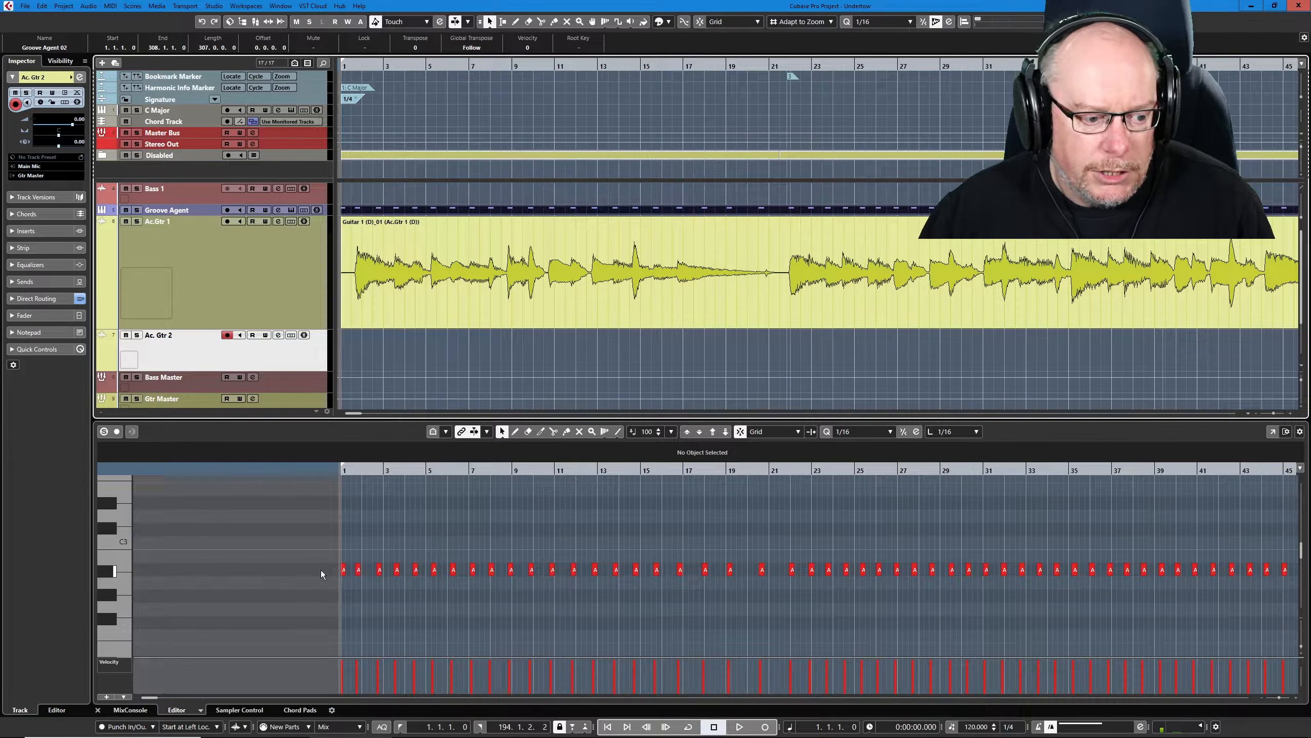
Step: Play back from within bar 1 to hear the tapped A#2 notes against the guitar
scroll(327, 580, up, 6)
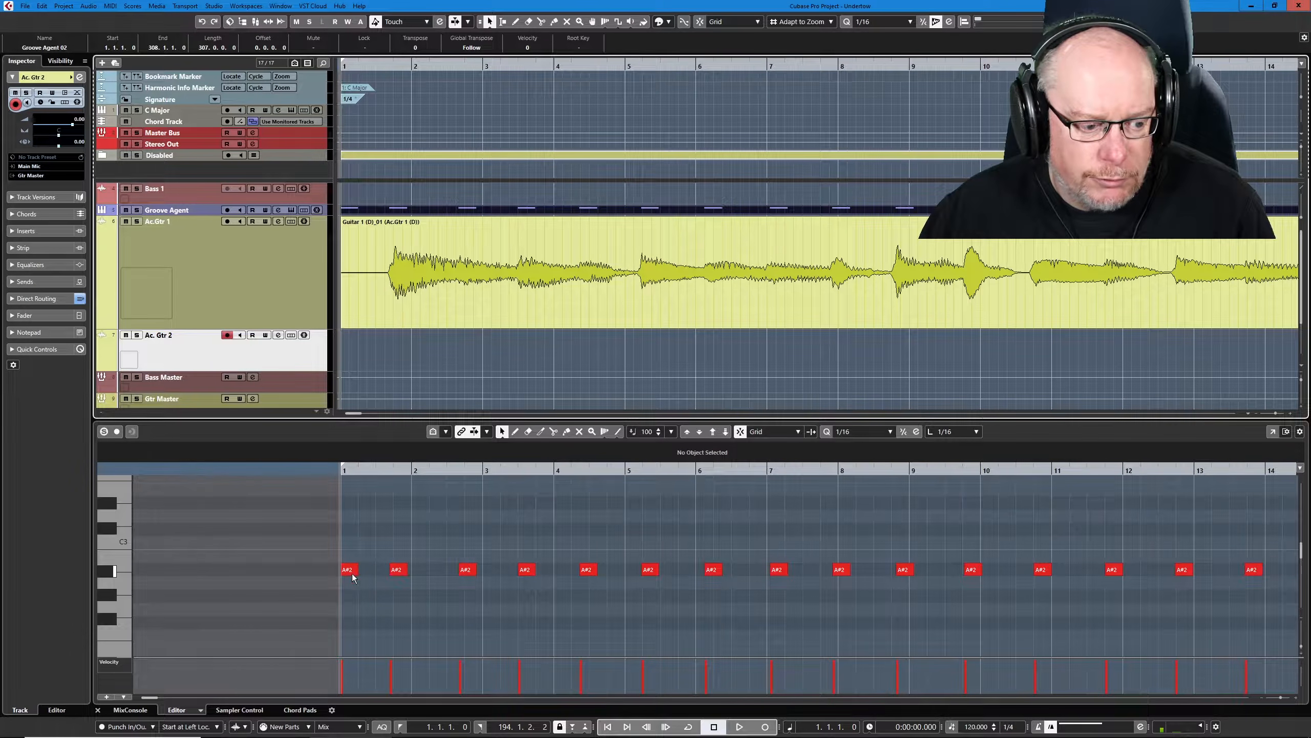
click(378, 67)
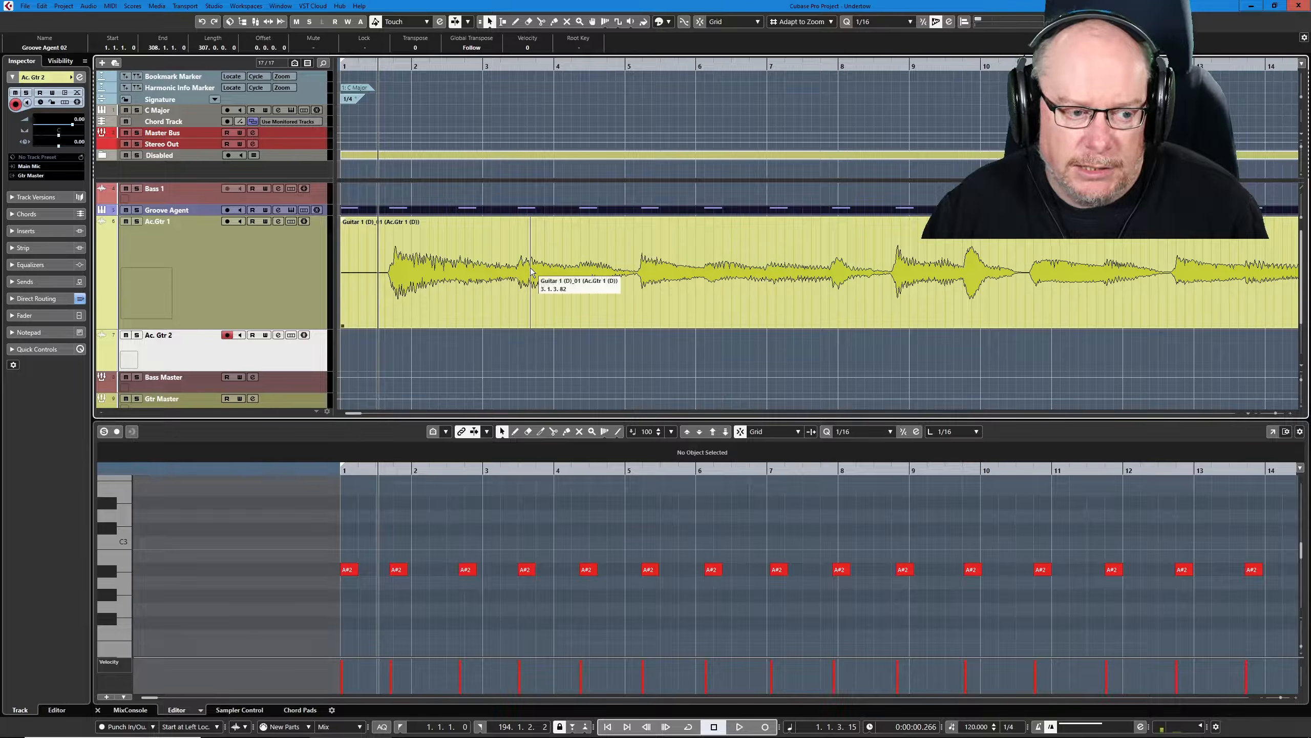
key(space)
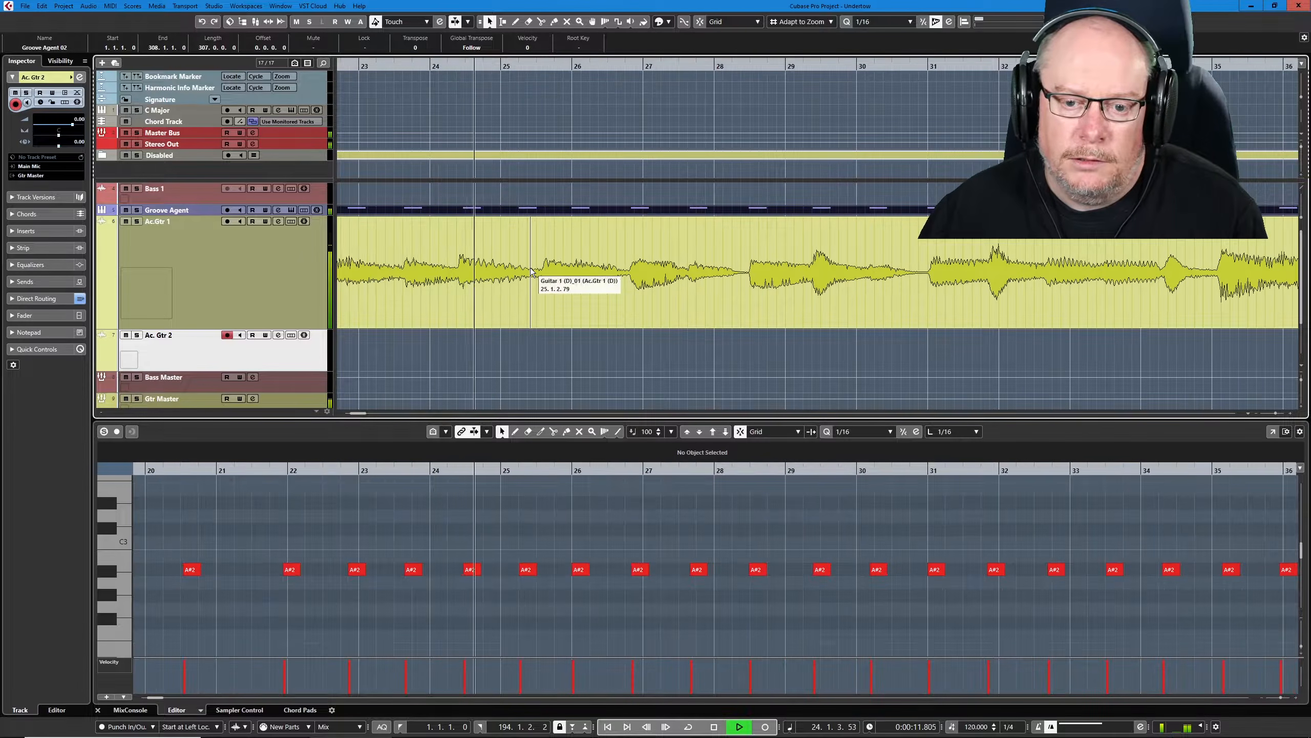
key(space)
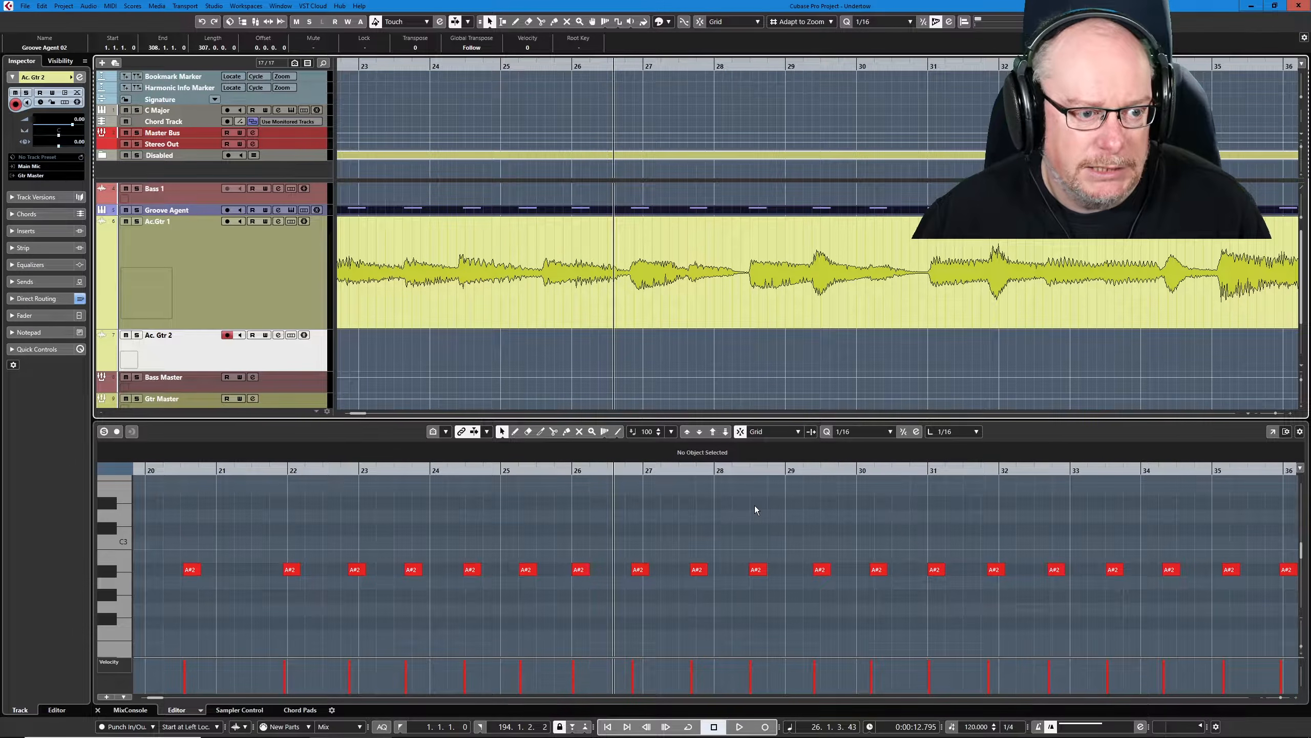
Step: Select all tapped notes on the Groove Agent track and merge tempo from tapping at 1/4, beginning at bar start
click(186, 209)
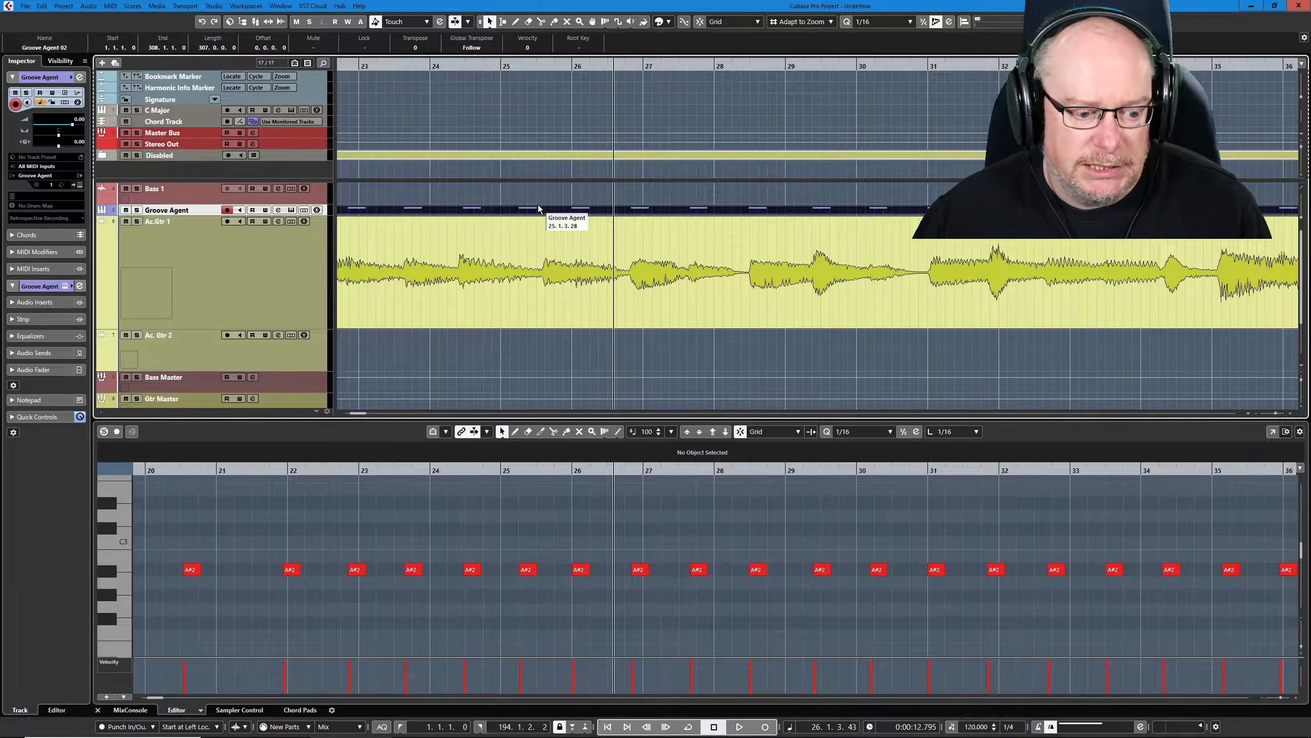
click(471, 567)
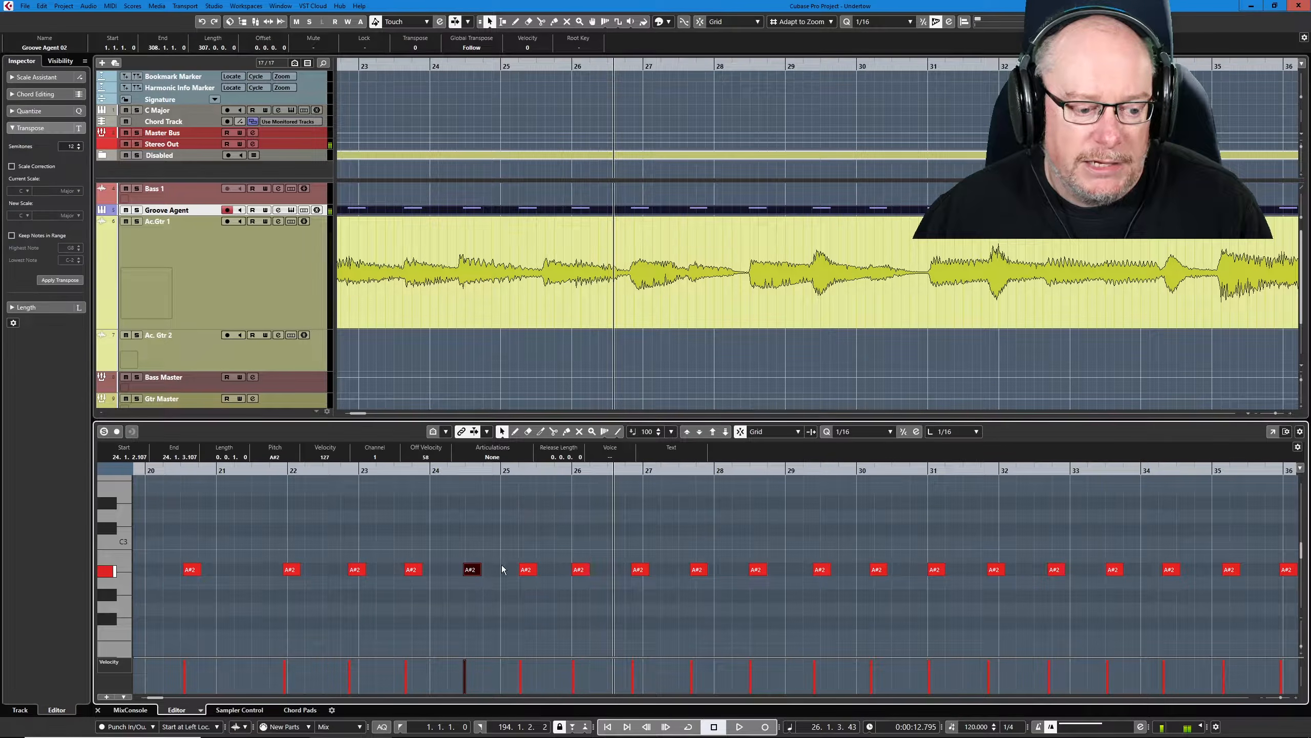
key(ctrl+a)
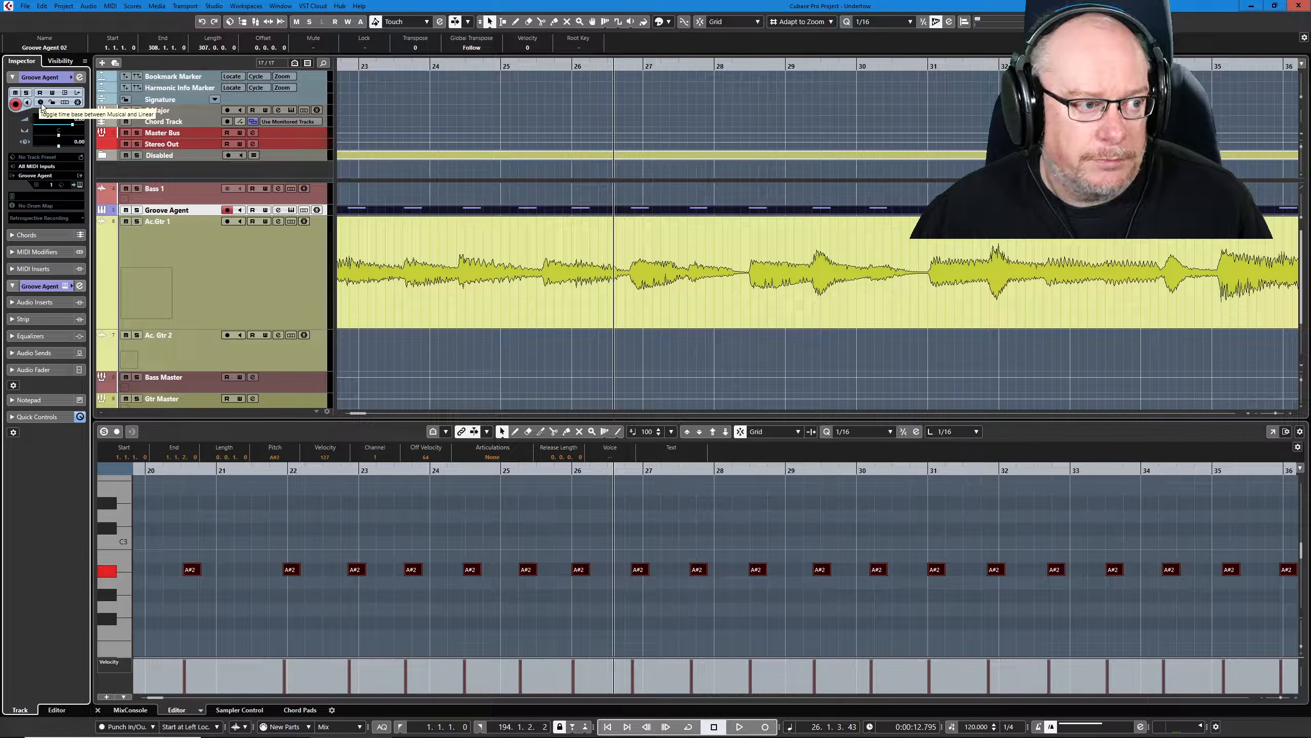
click(111, 6)
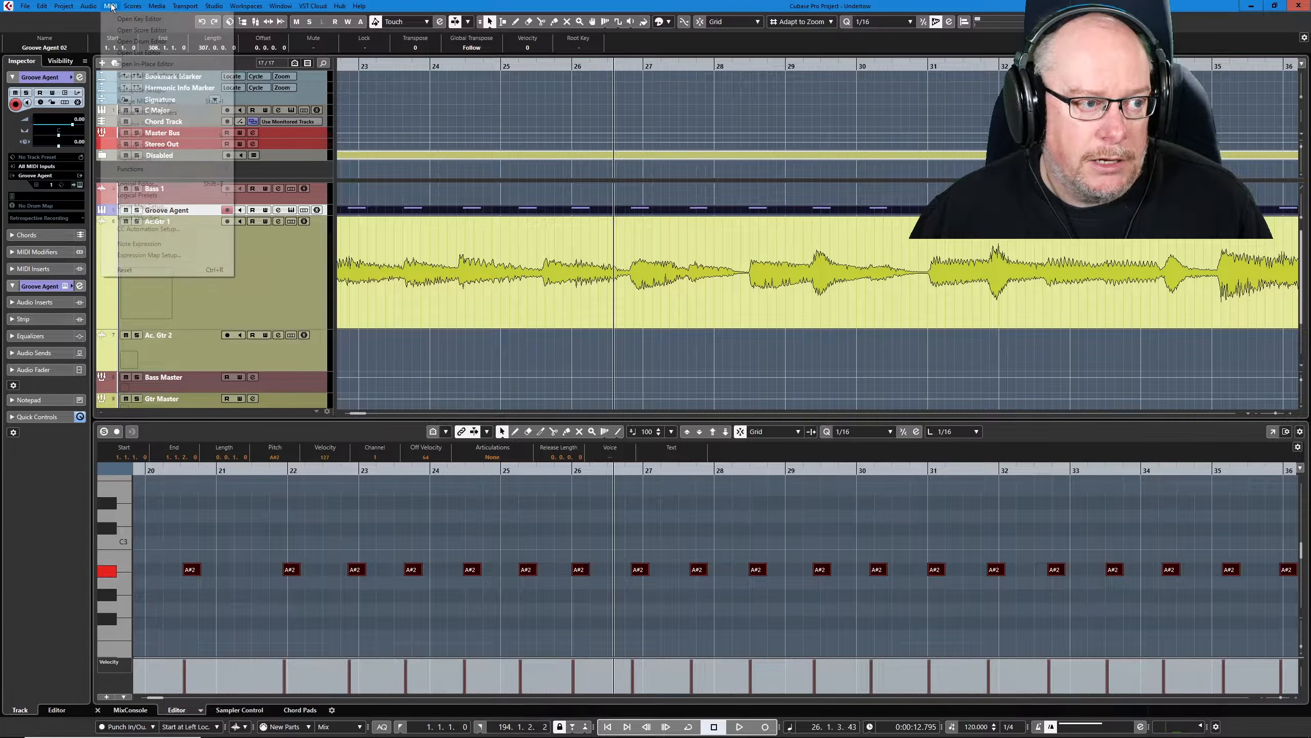
mouse_move(143, 173)
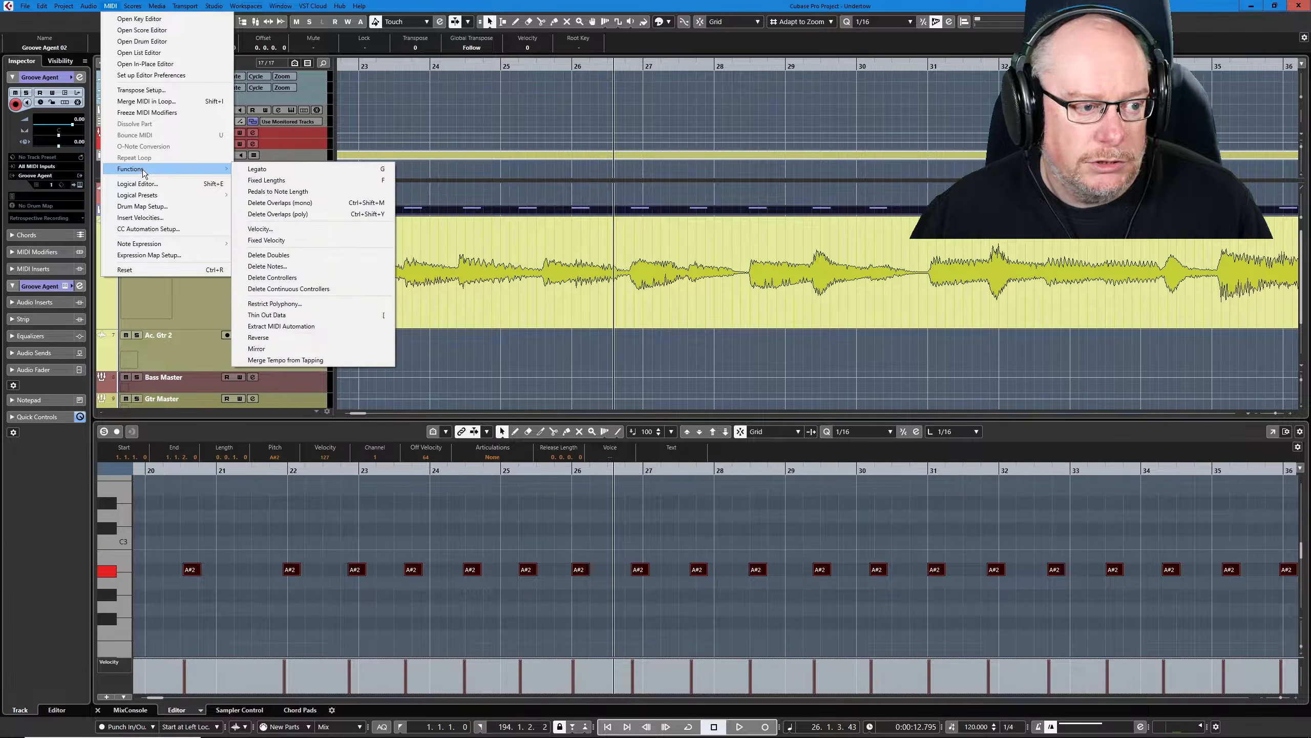
click(286, 359)
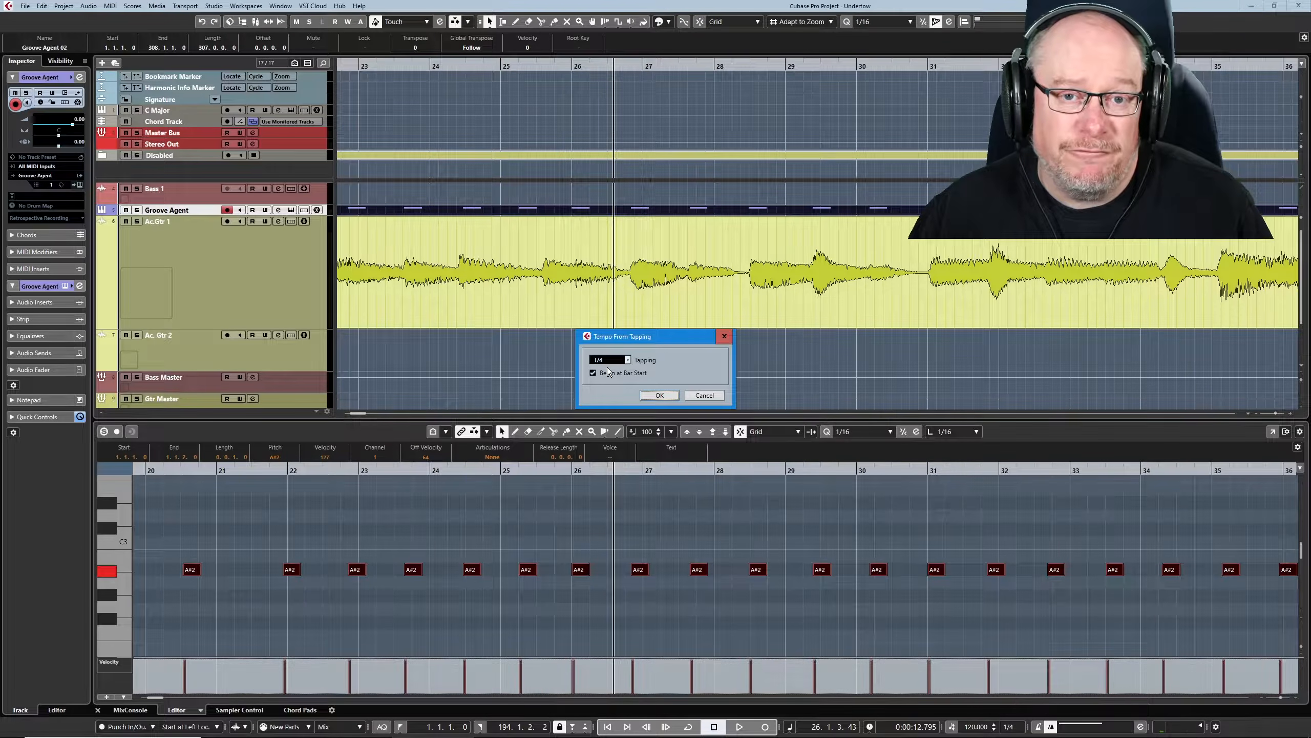
click(626, 360)
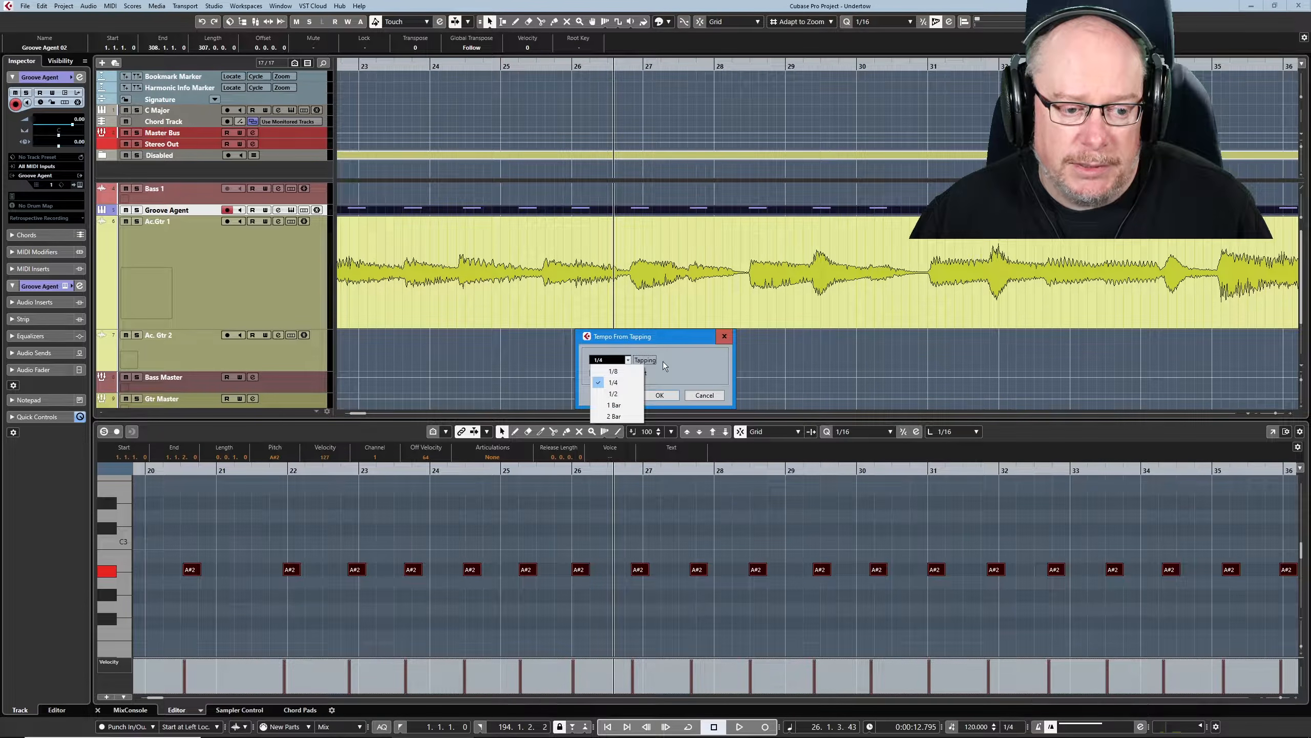
click(680, 355)
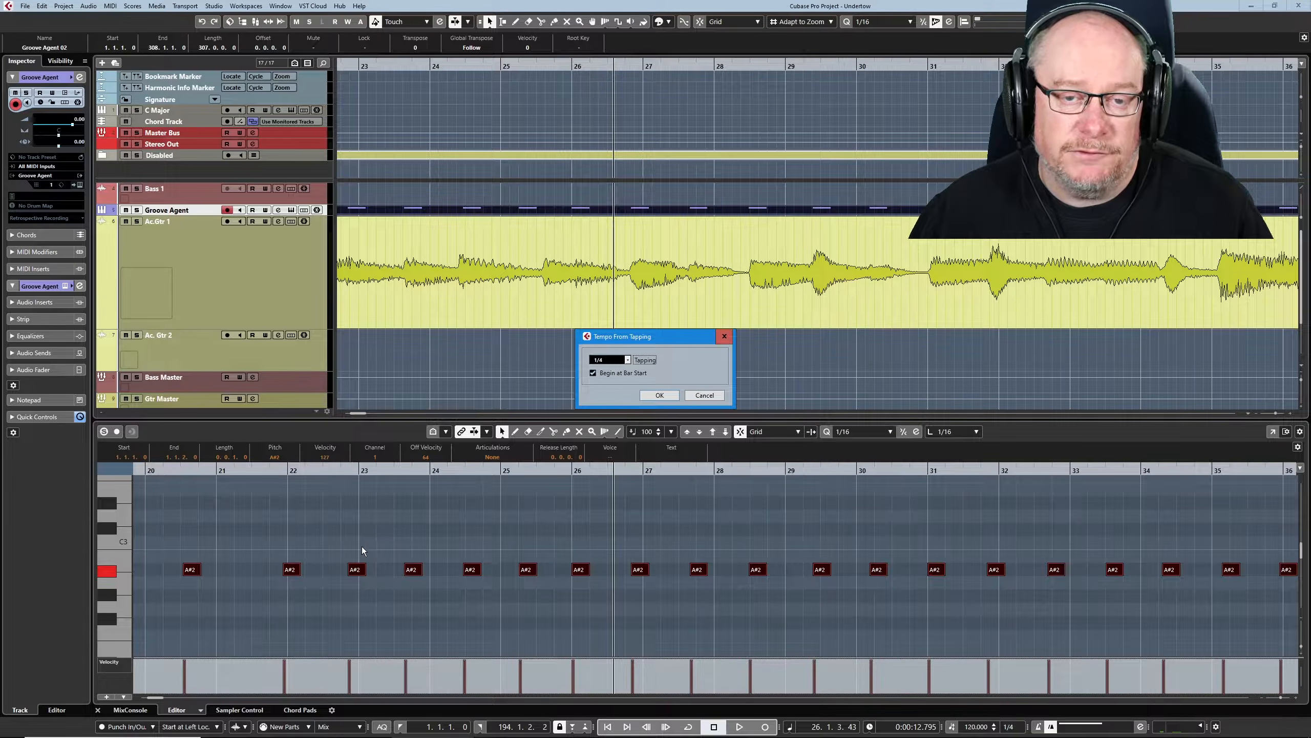
click(661, 396)
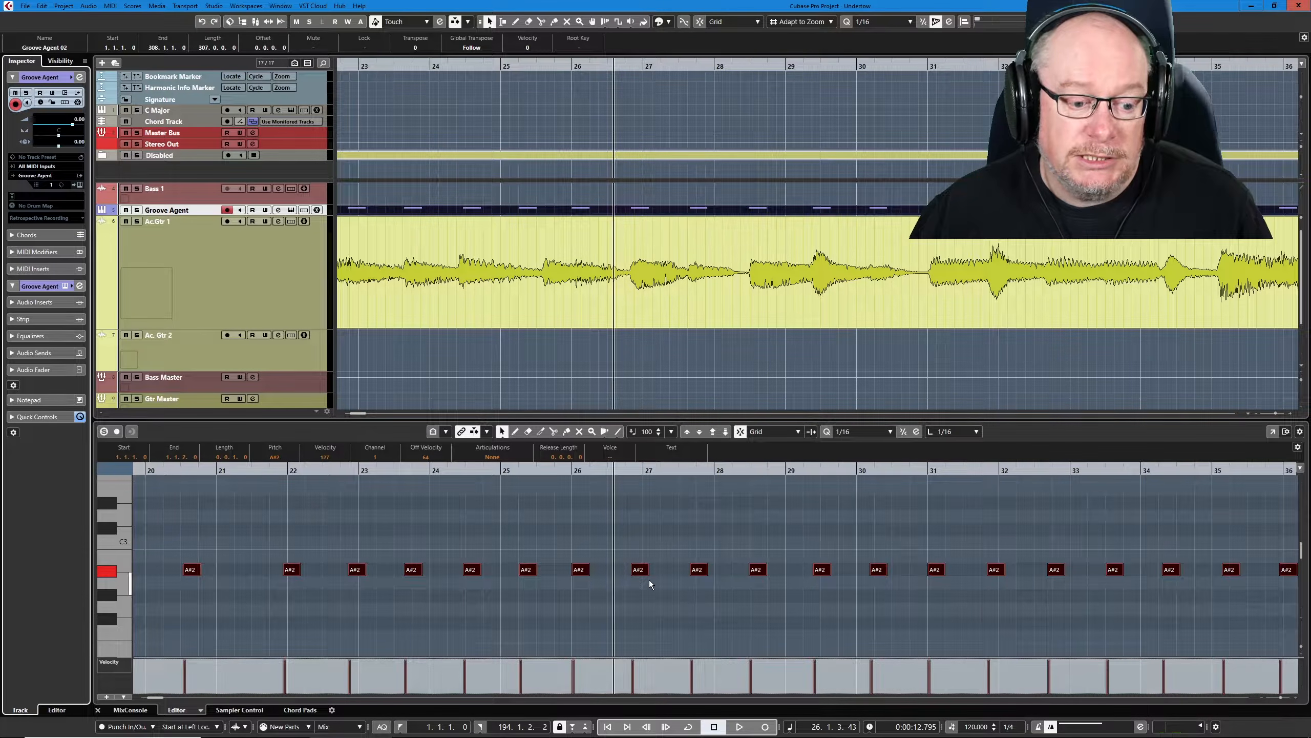
Step: Activate the project's tempo track and add an enlarged Tempo track below Groove Agent to show the tempo points
click(952, 727)
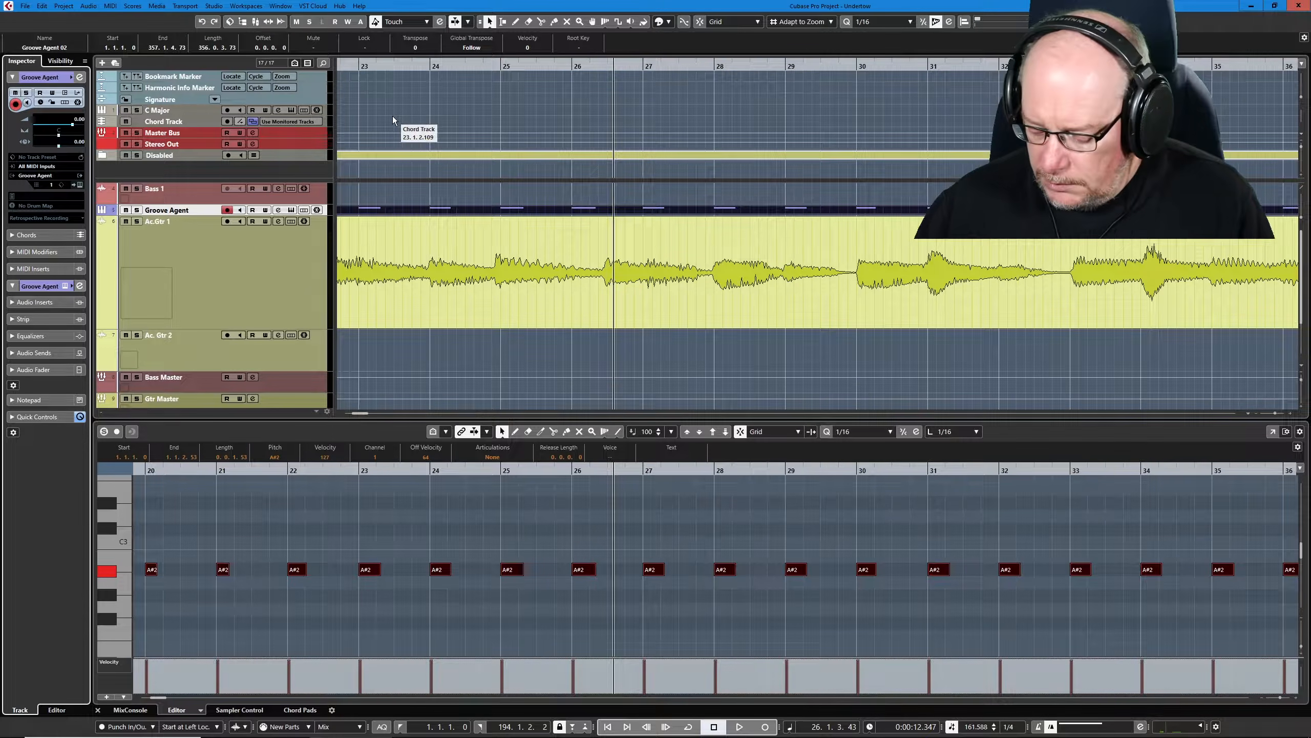
key(Home)
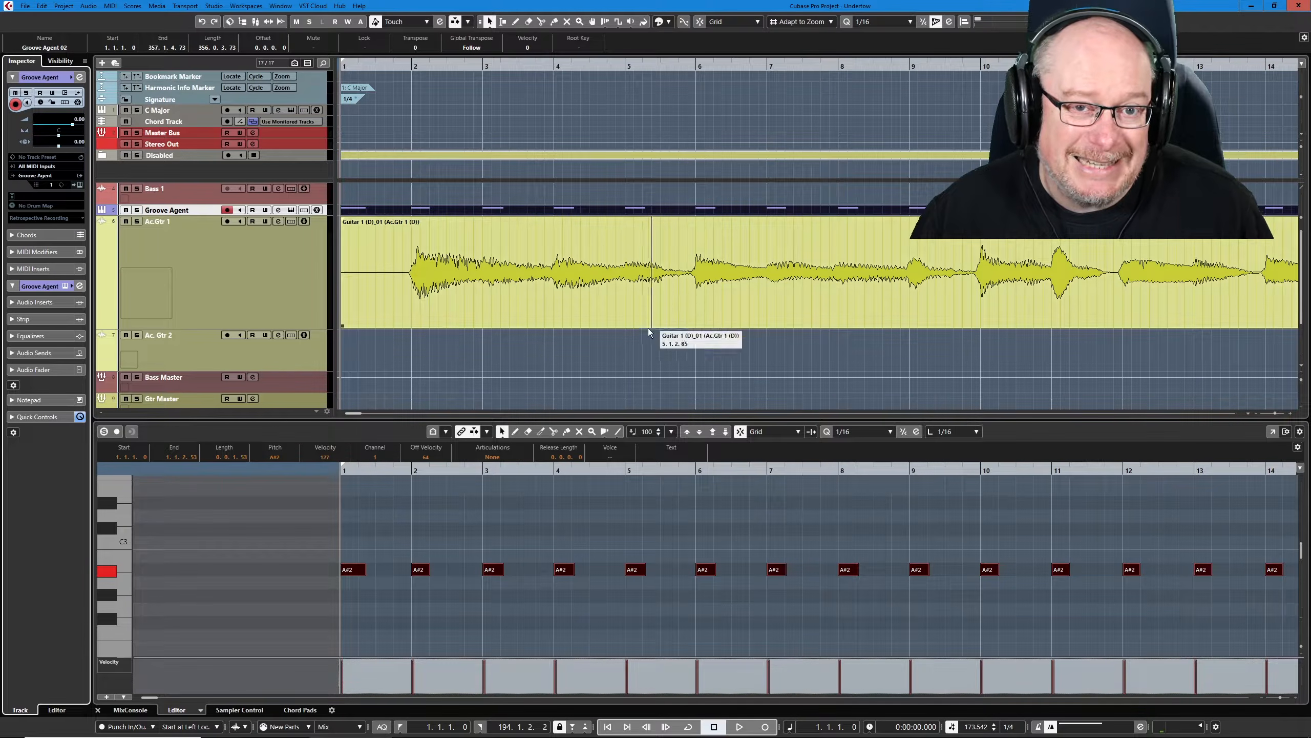
click(103, 62)
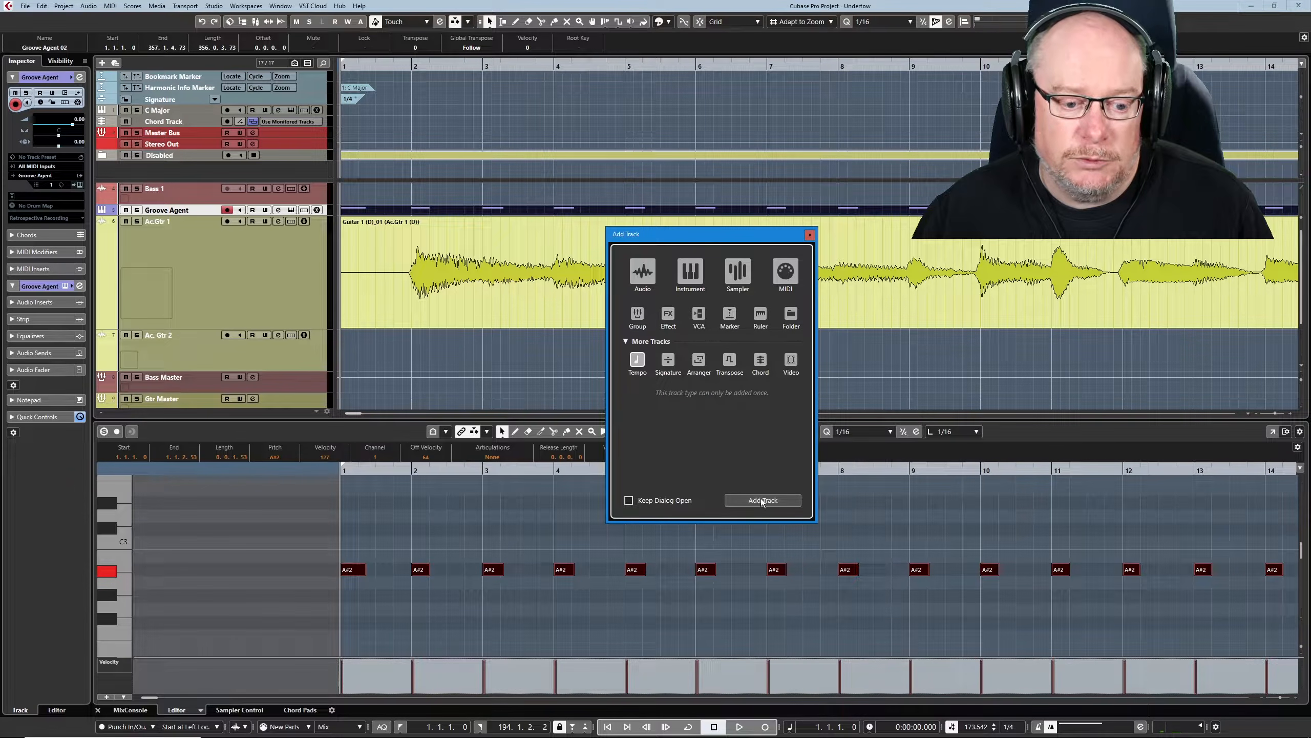
click(785, 500)
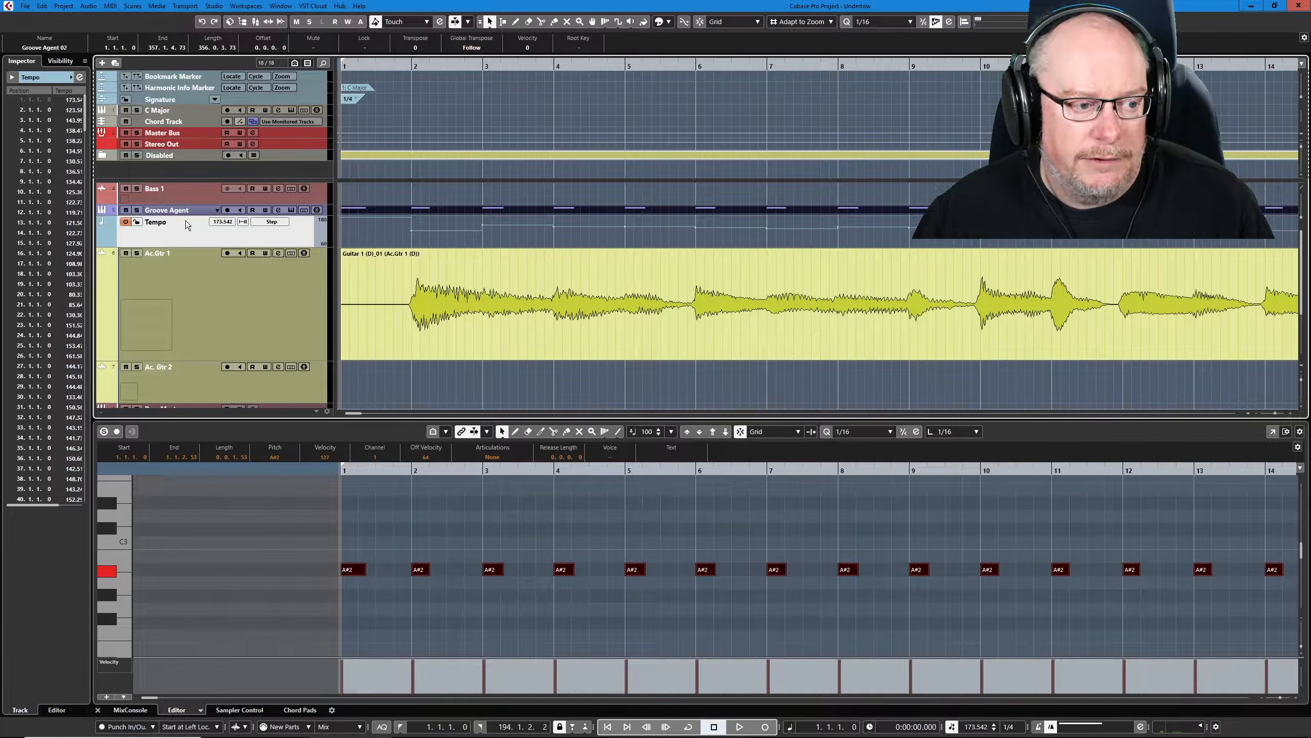
drag(209, 246, 209, 308)
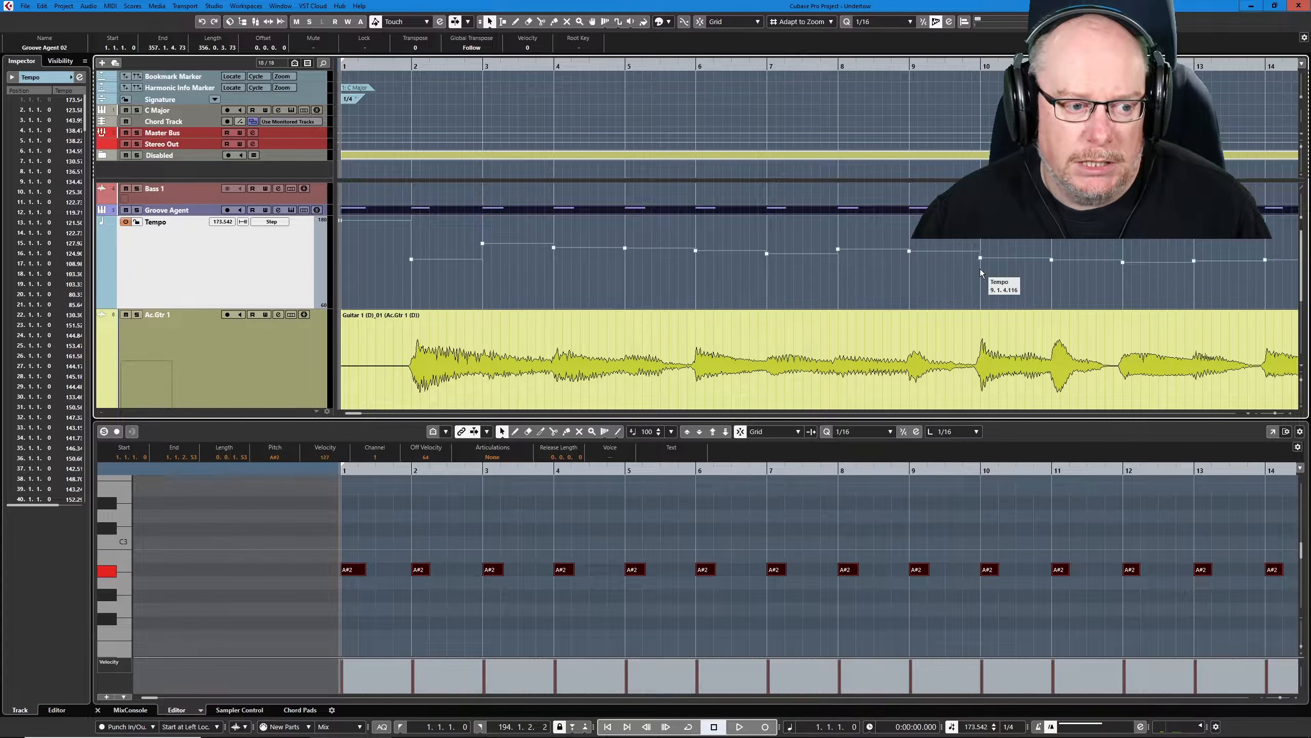
Step: Mute the Groove Agent track and play the guitar from the start to check it against the new tempo map
click(127, 210)
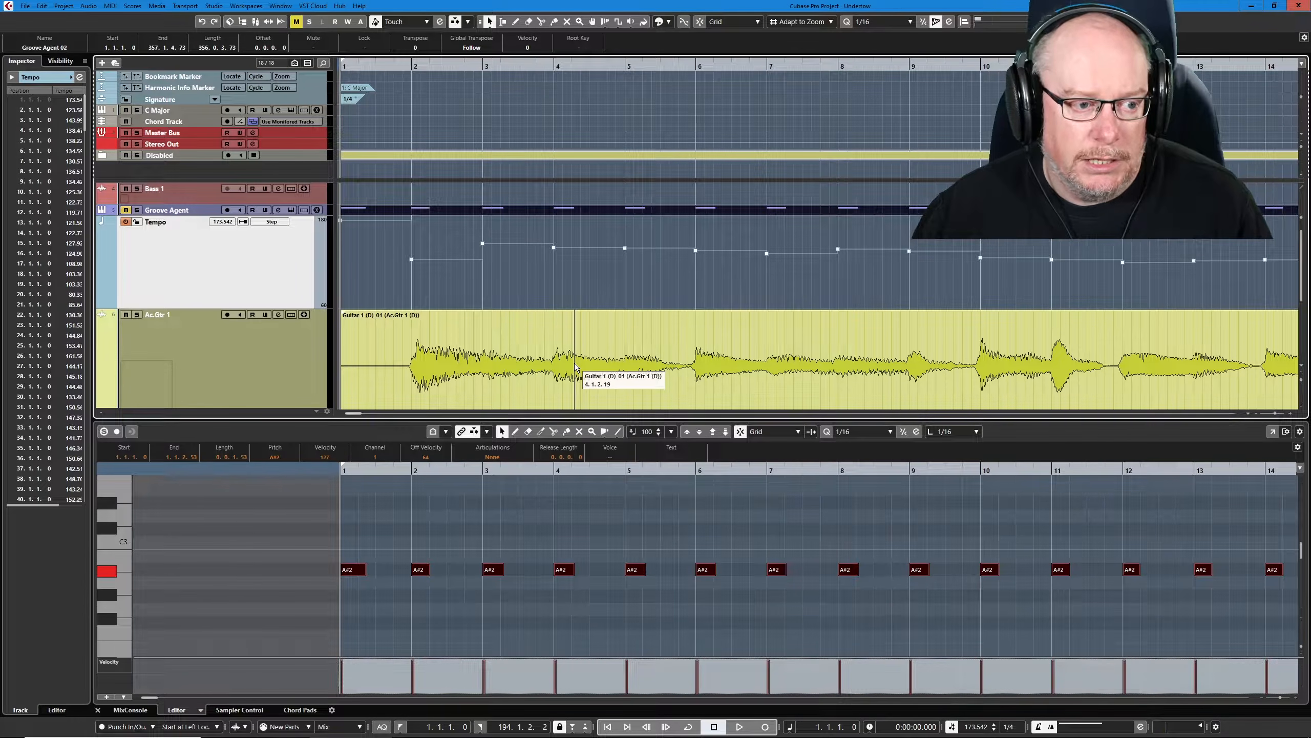
key(space)
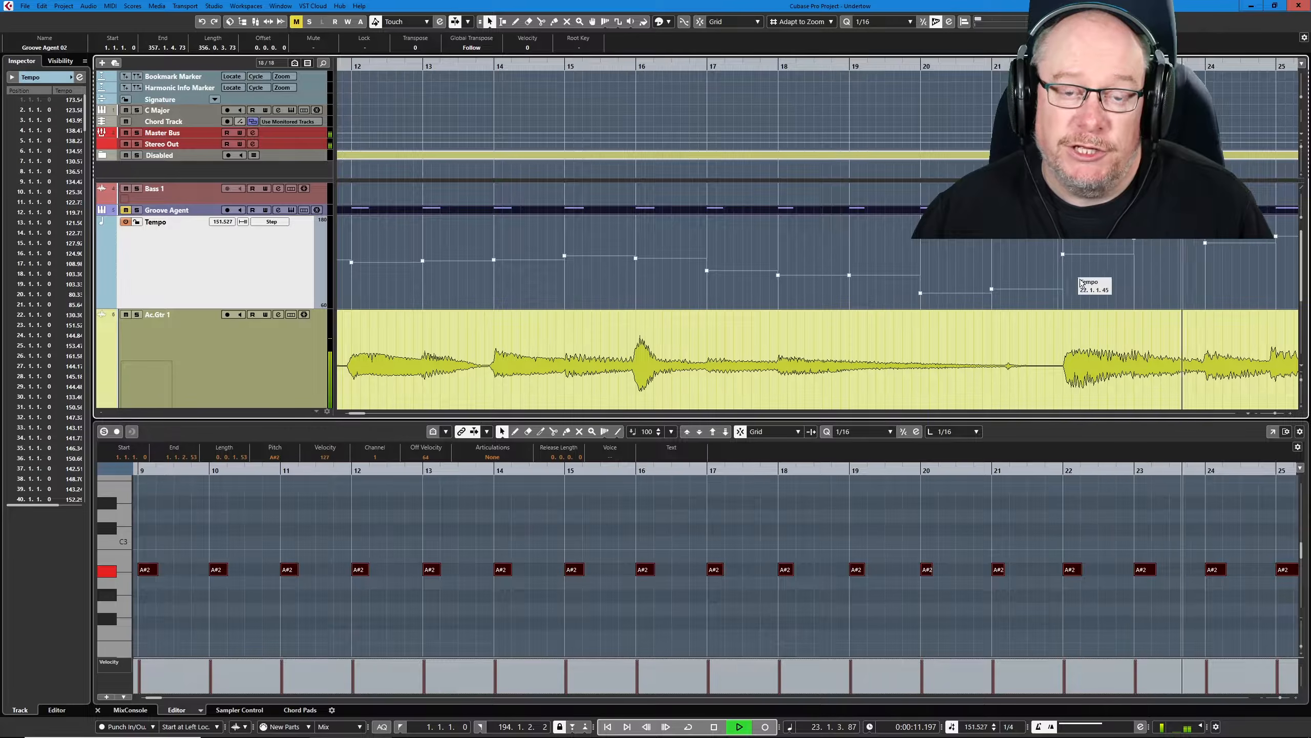
key(space)
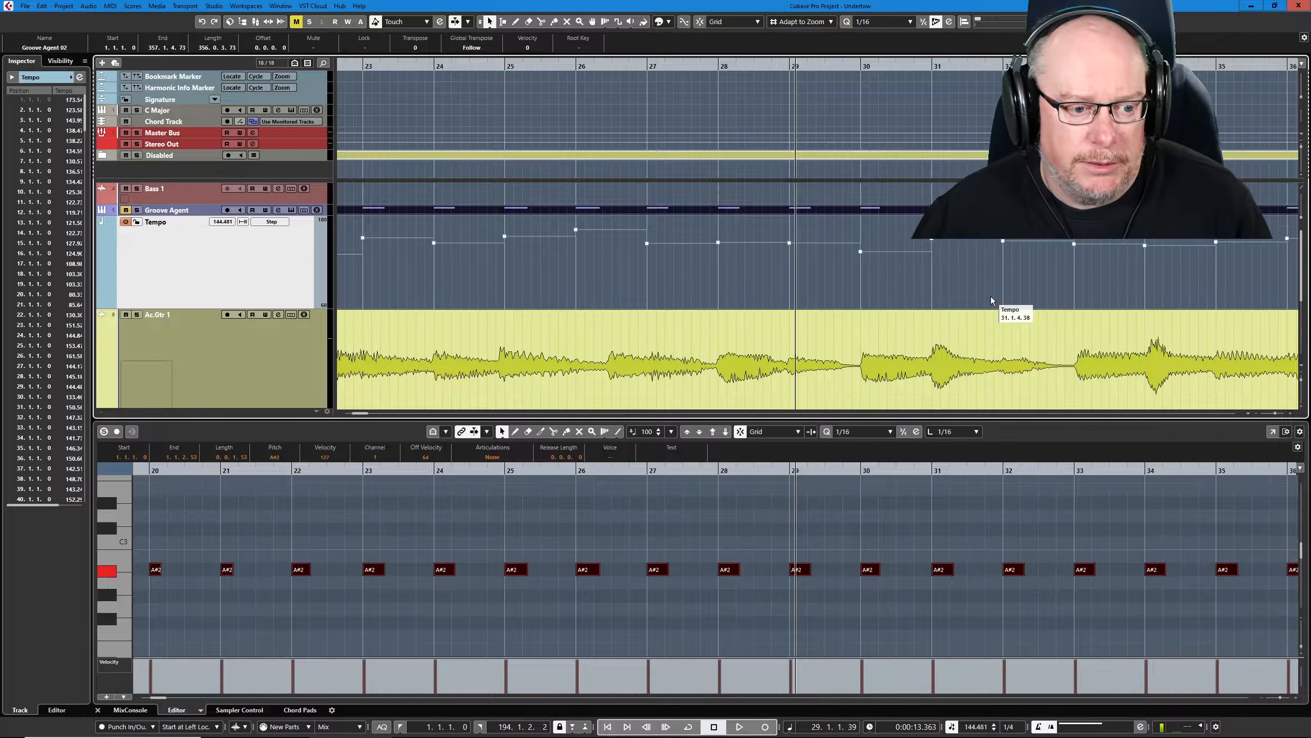
Step: Advance the cursor to the next hitpoint on Ac.Gtr 1 and select the whole guitar event
click(246, 324)
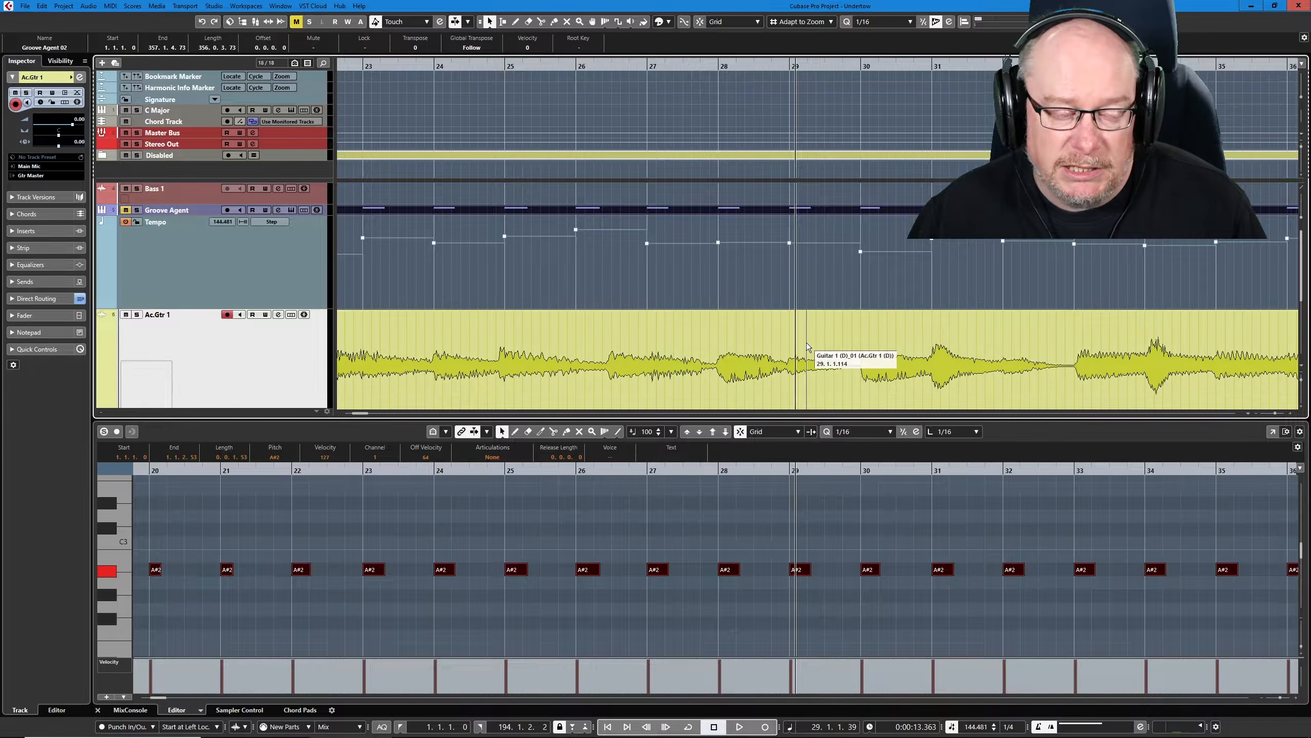
key(alt+n)
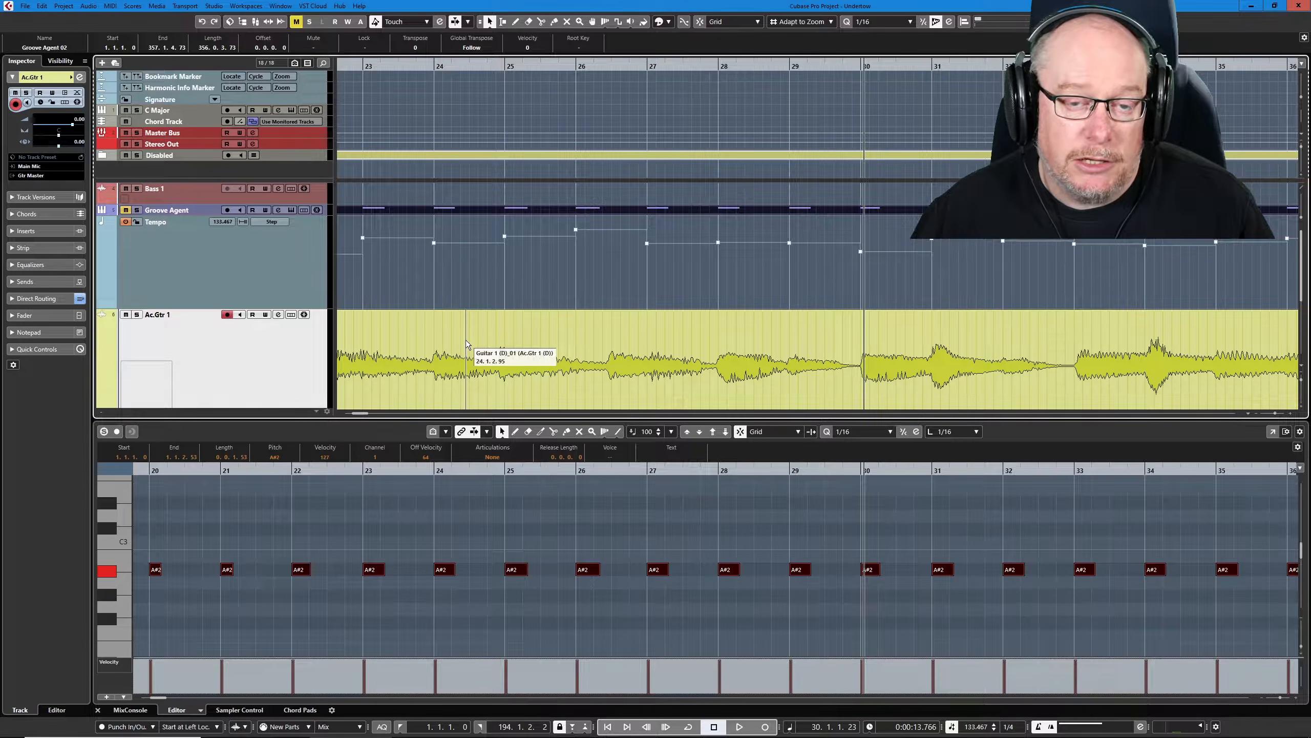
click(489, 336)
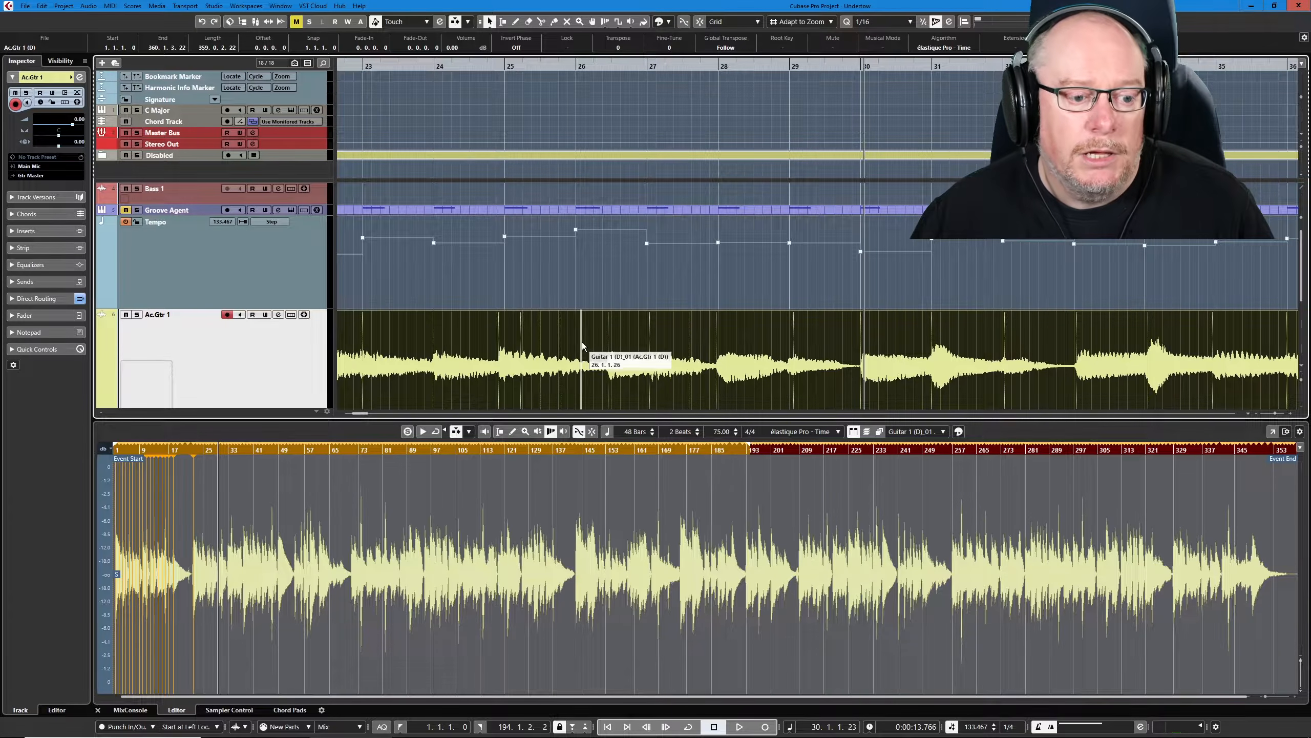
scroll(604, 361, down, 3)
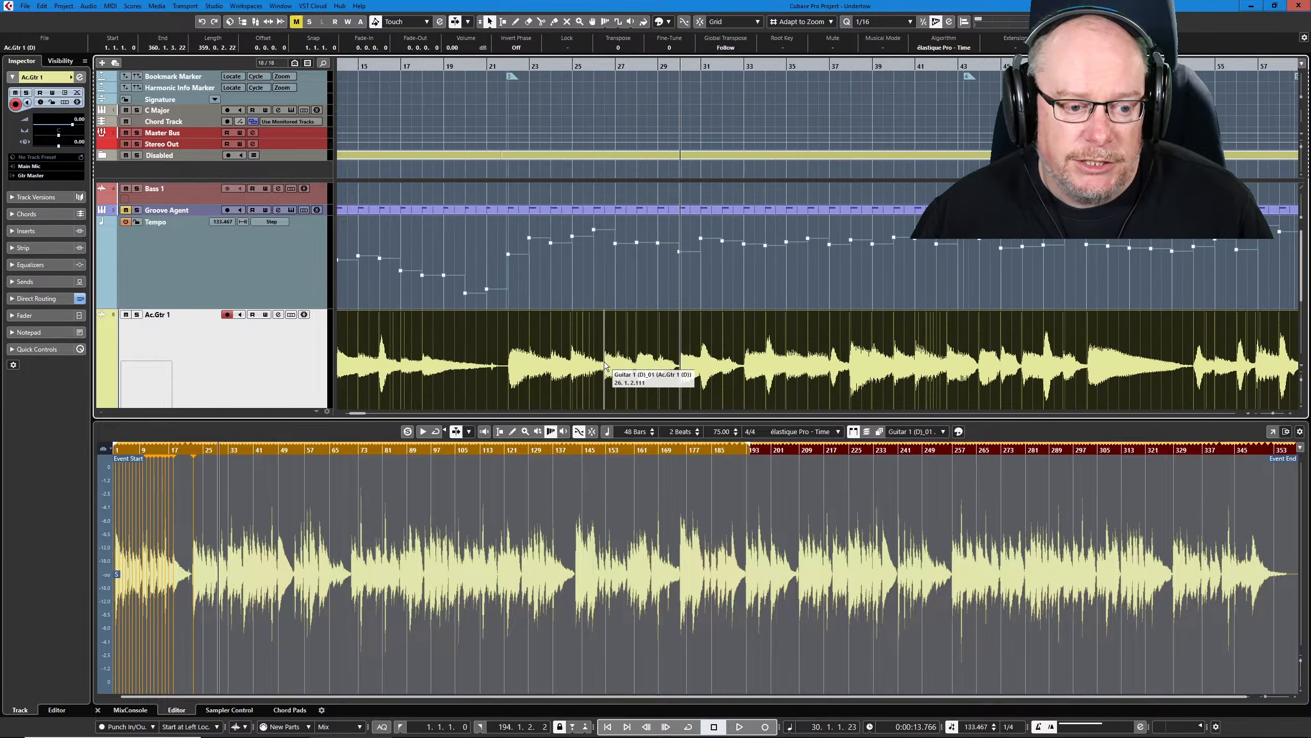
scroll(604, 361, down, 8)
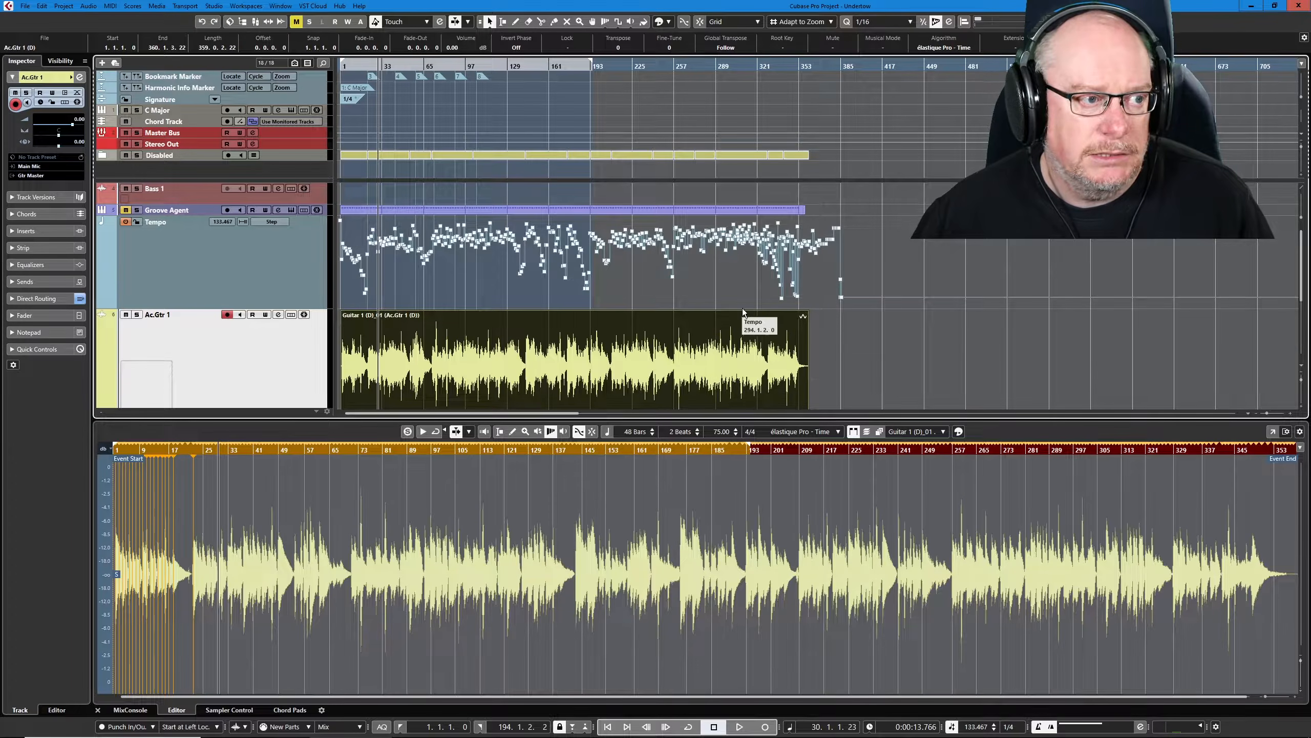
Step: Run Tempo Detection on the selected Ac.Gtr 1 guitar event and acknowledge the message about multiple tempos
click(63, 6)
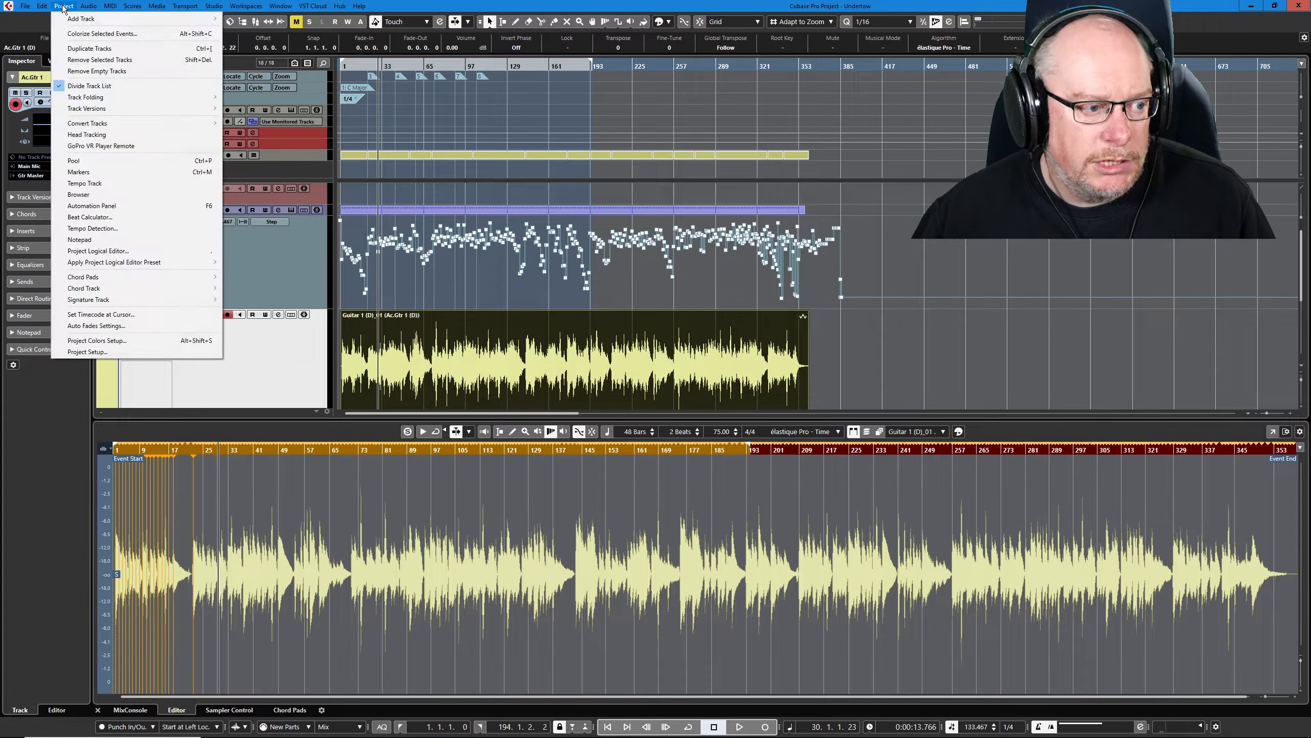
click(91, 229)
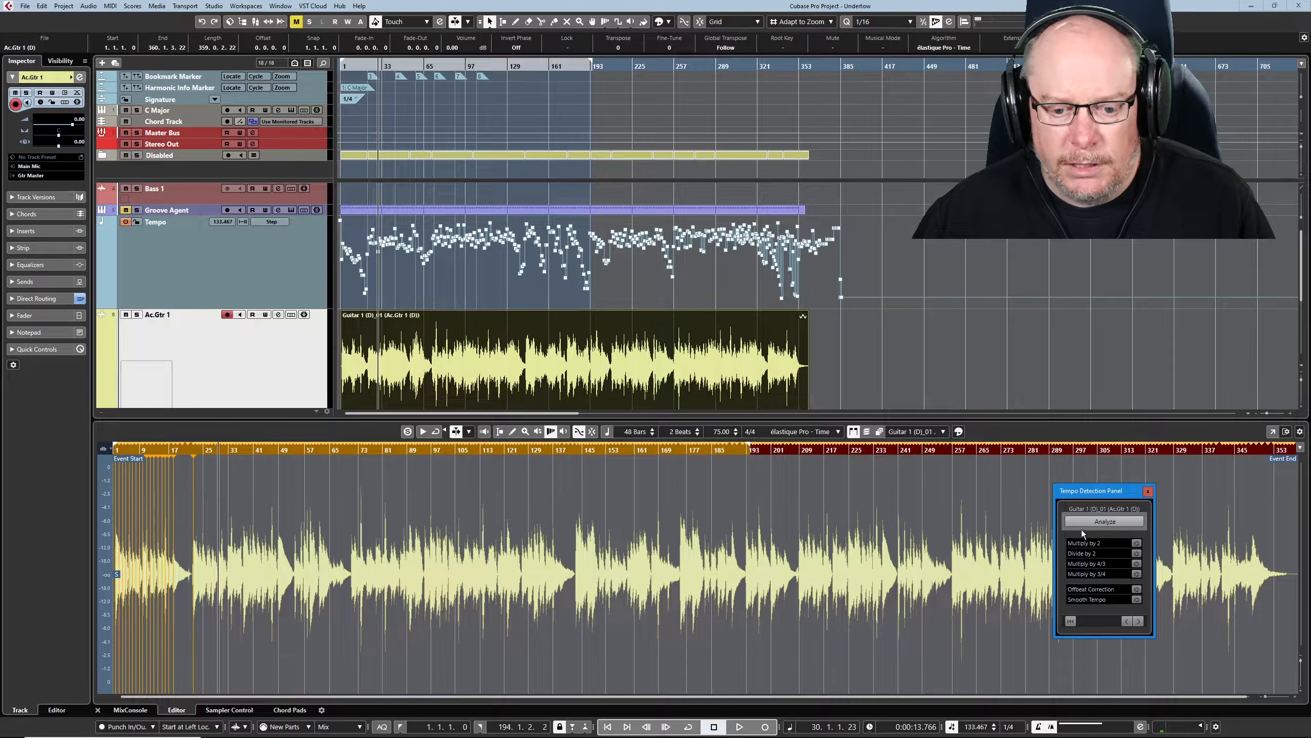
drag(1098, 493, 735, 453)
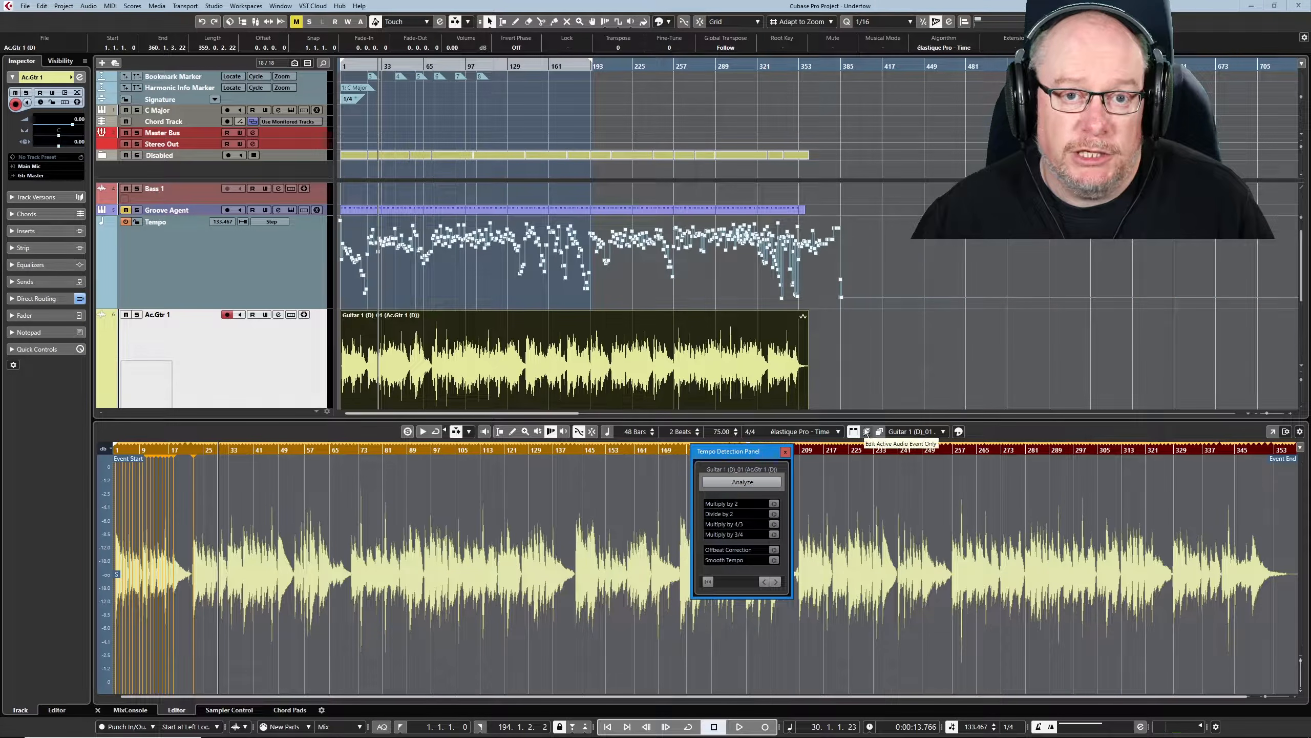
click(741, 482)
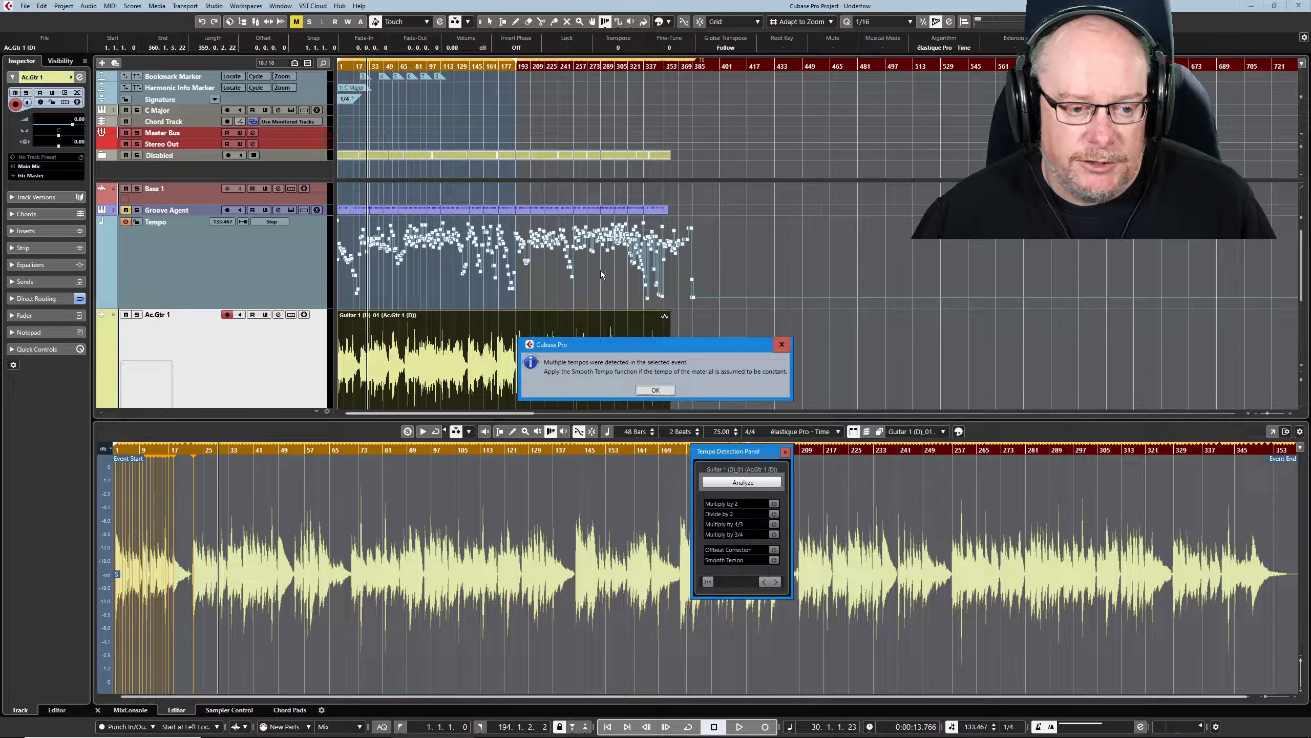
click(655, 389)
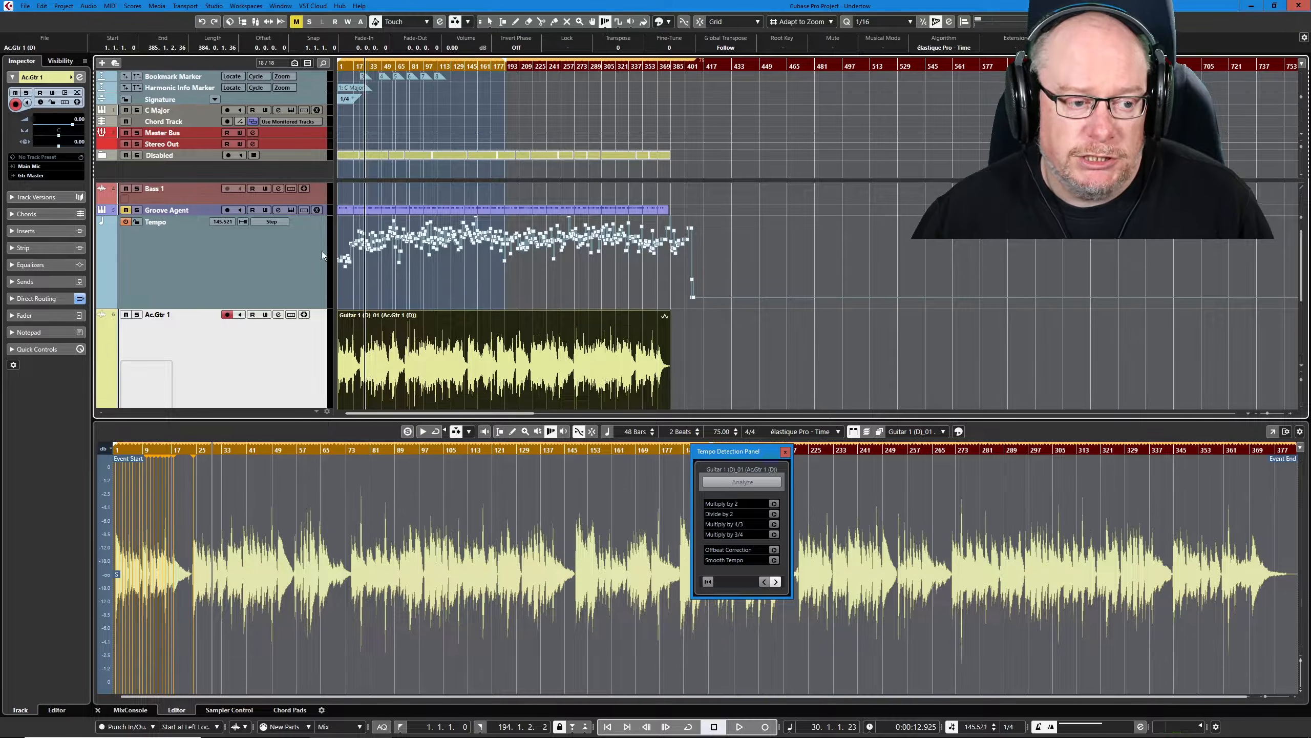
Step: Play the guitar from the project start in several passes to check its attacks against the detected tempo map
scroll(351, 262, up, 3)
scroll(351, 262, up, 6)
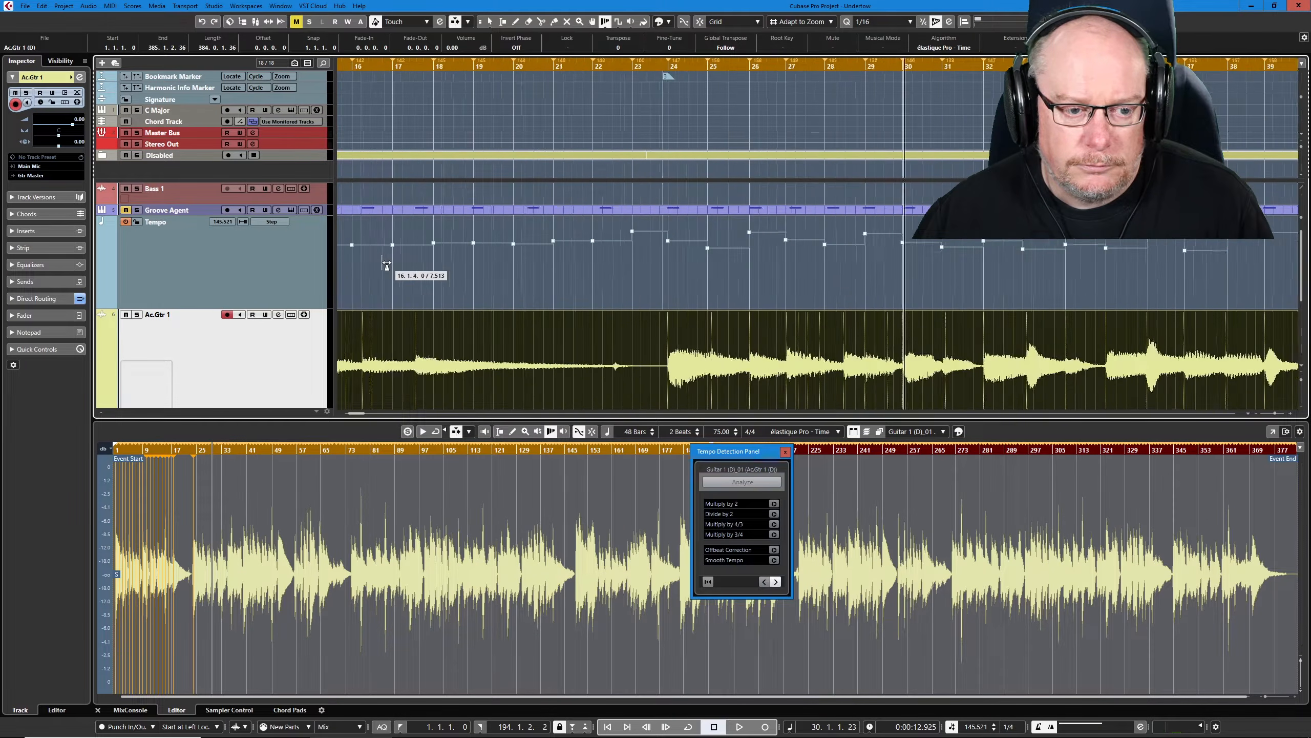
key(Home)
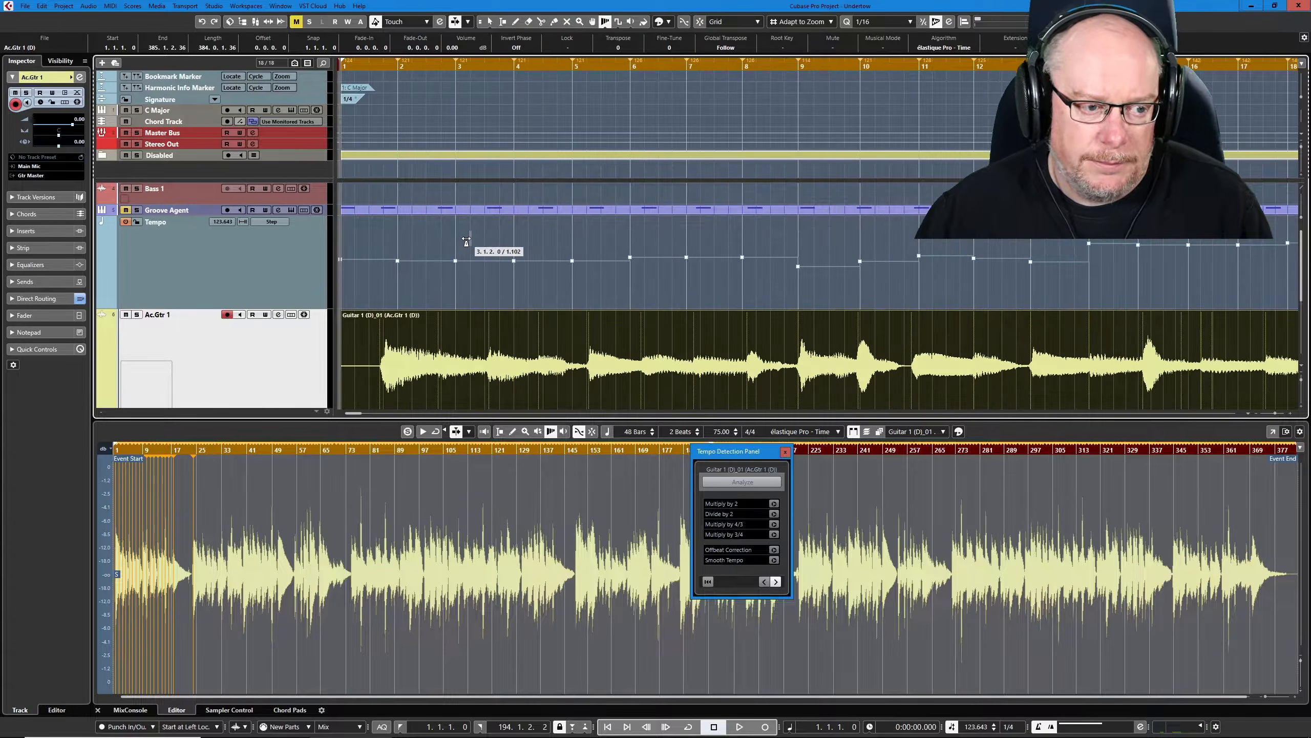
key(space)
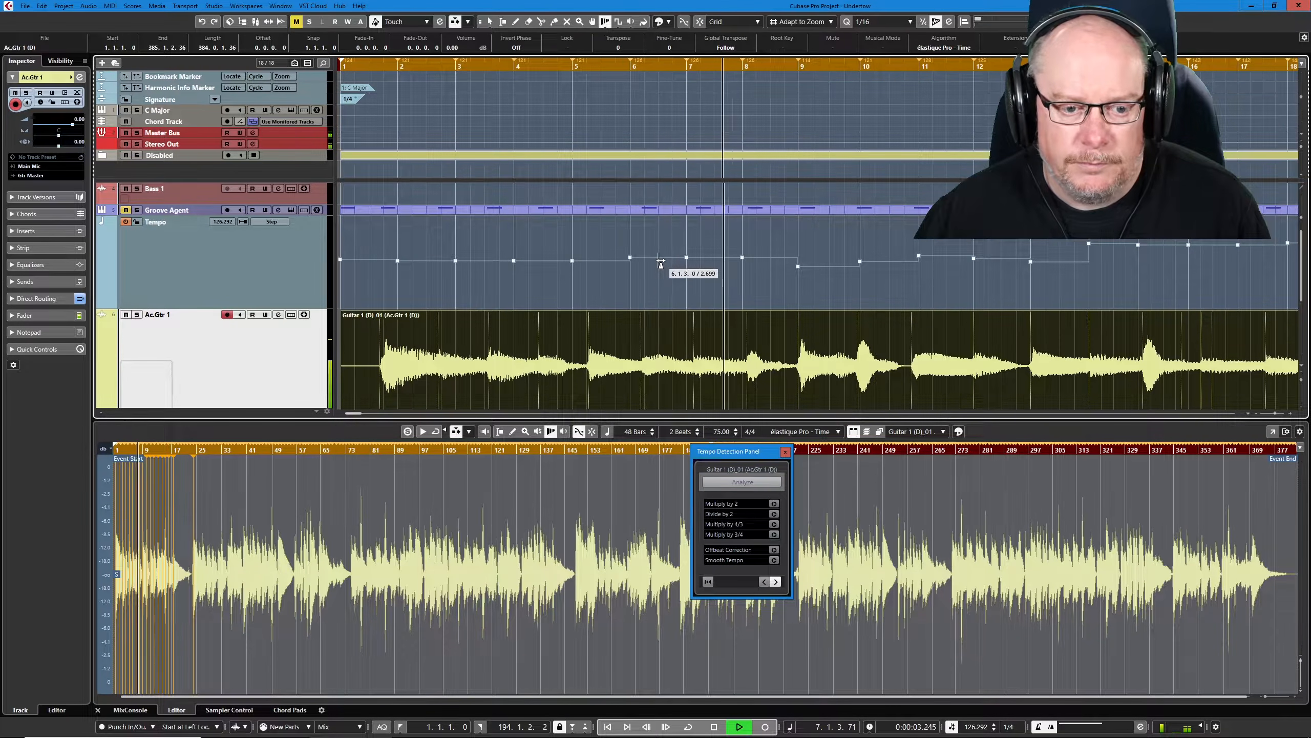
key(space)
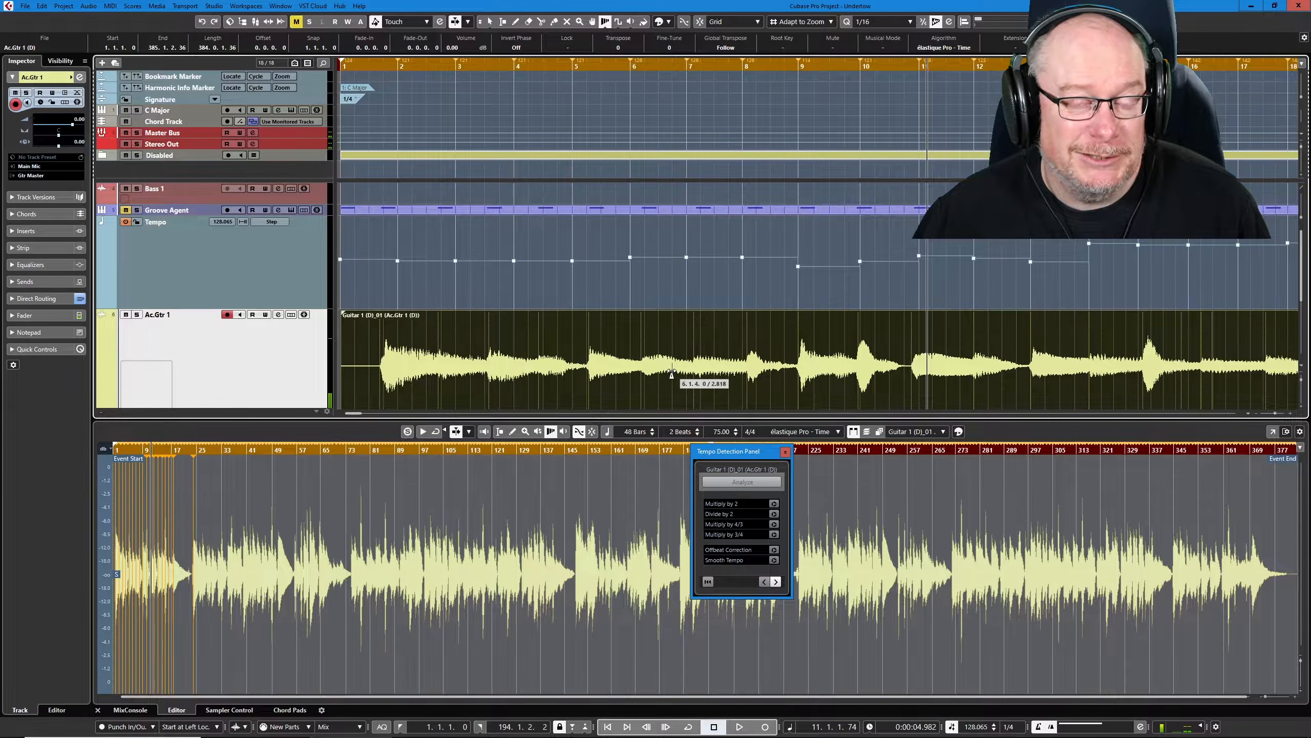
key(space)
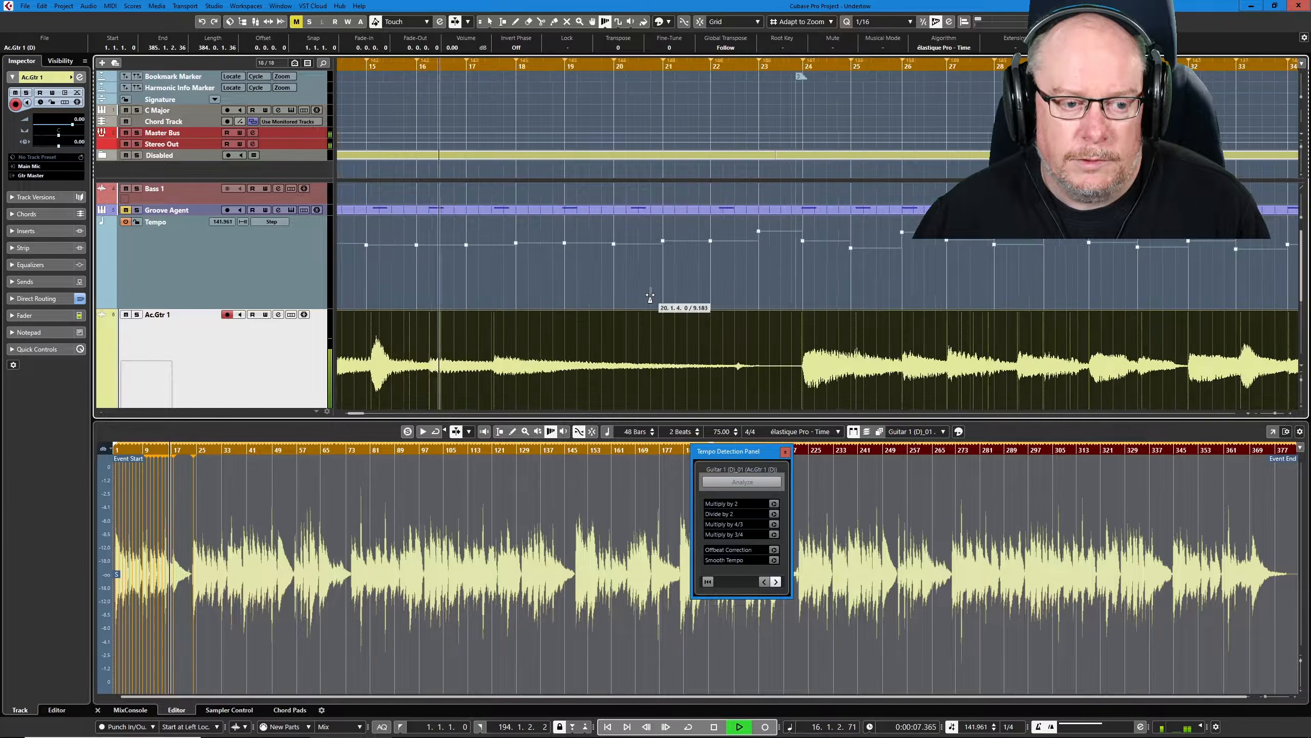
key(space)
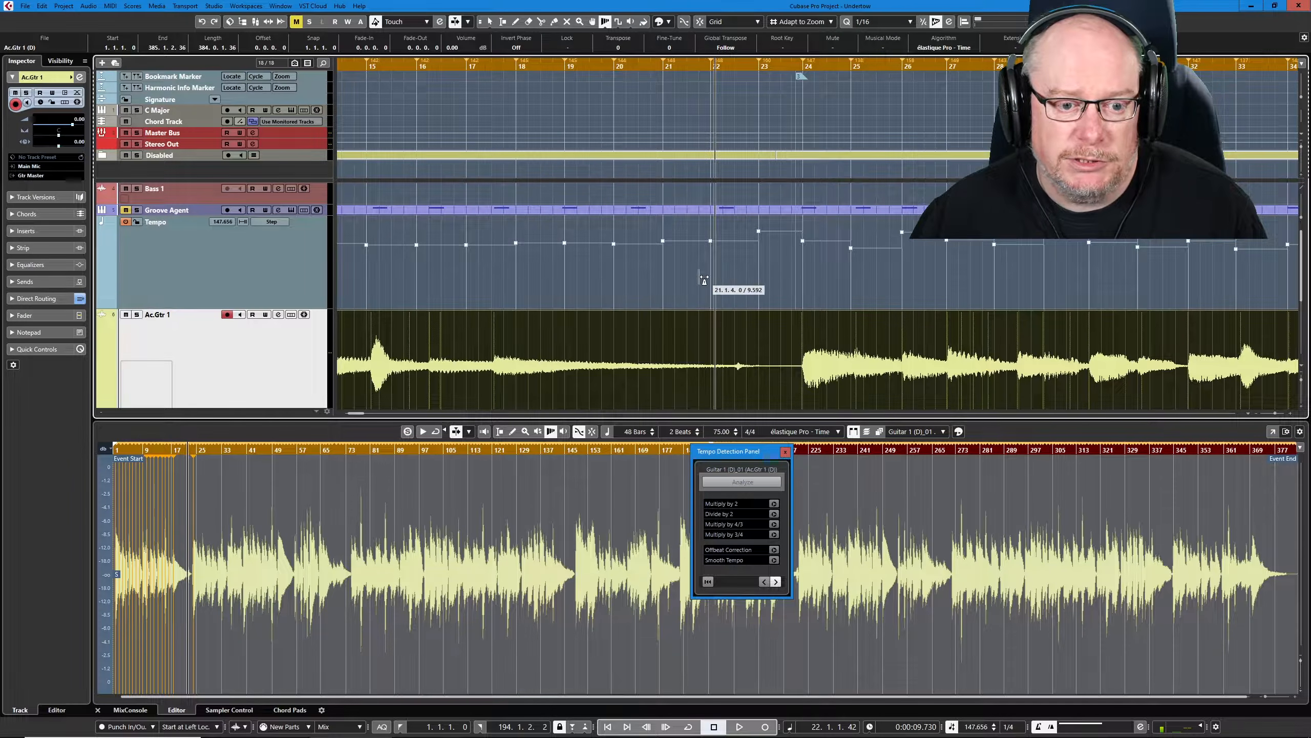
key(space)
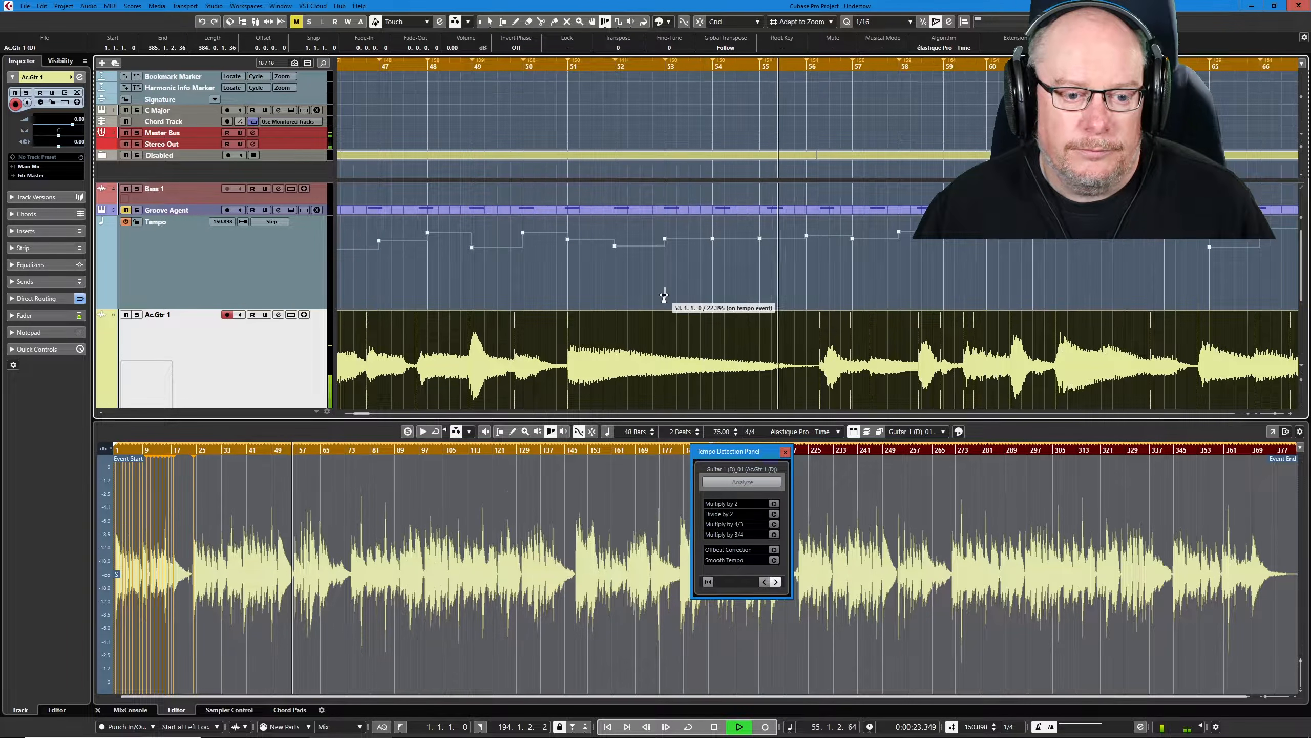
key(space)
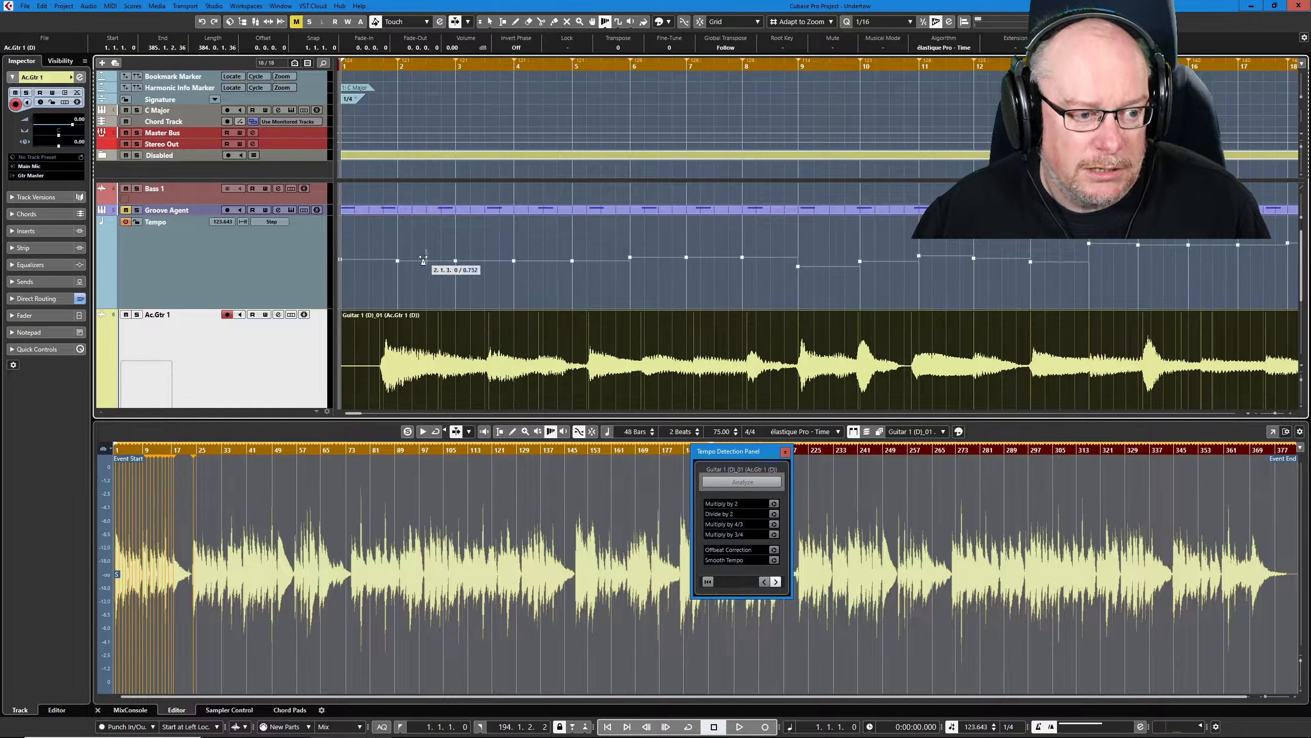
Step: Warp the bar lines from bar 2 through bar 8 onto the guitar attacks, placing bar 2 at about 0.365 s
click(396, 245)
drag(396, 244, 383, 249)
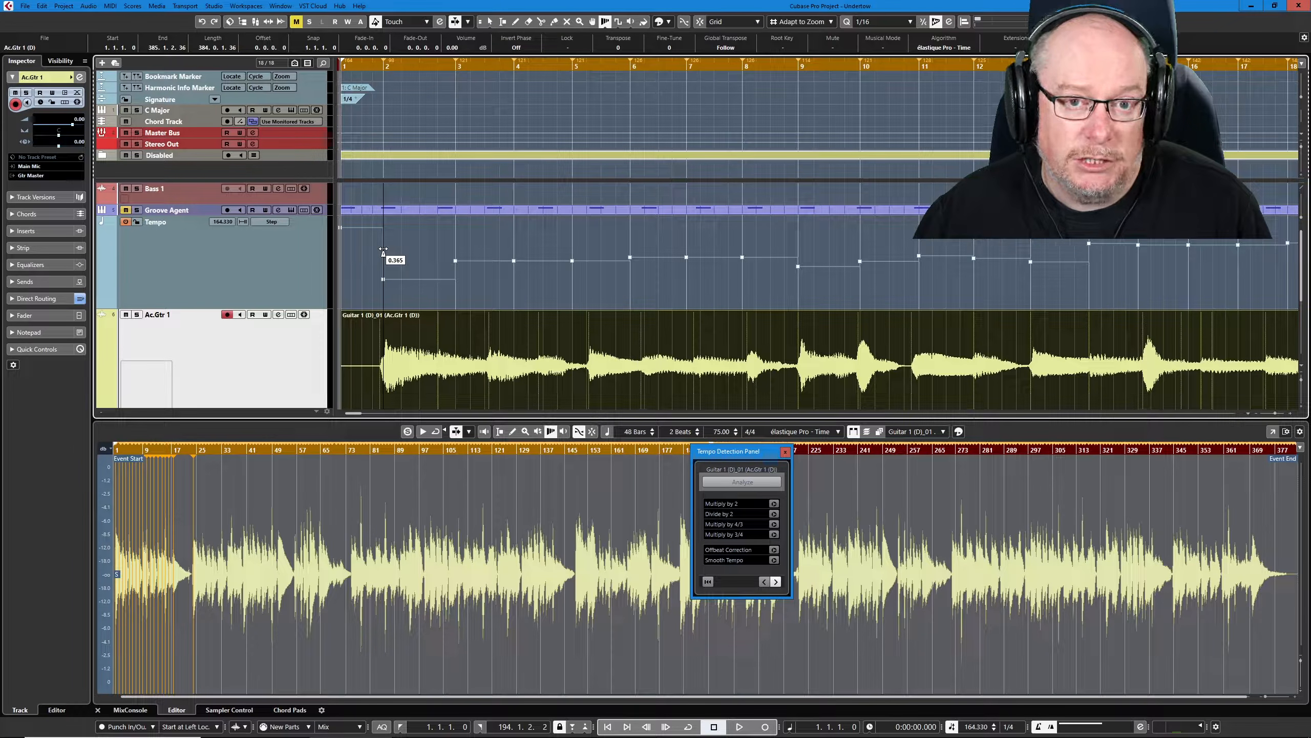
drag(383, 249, 384, 250)
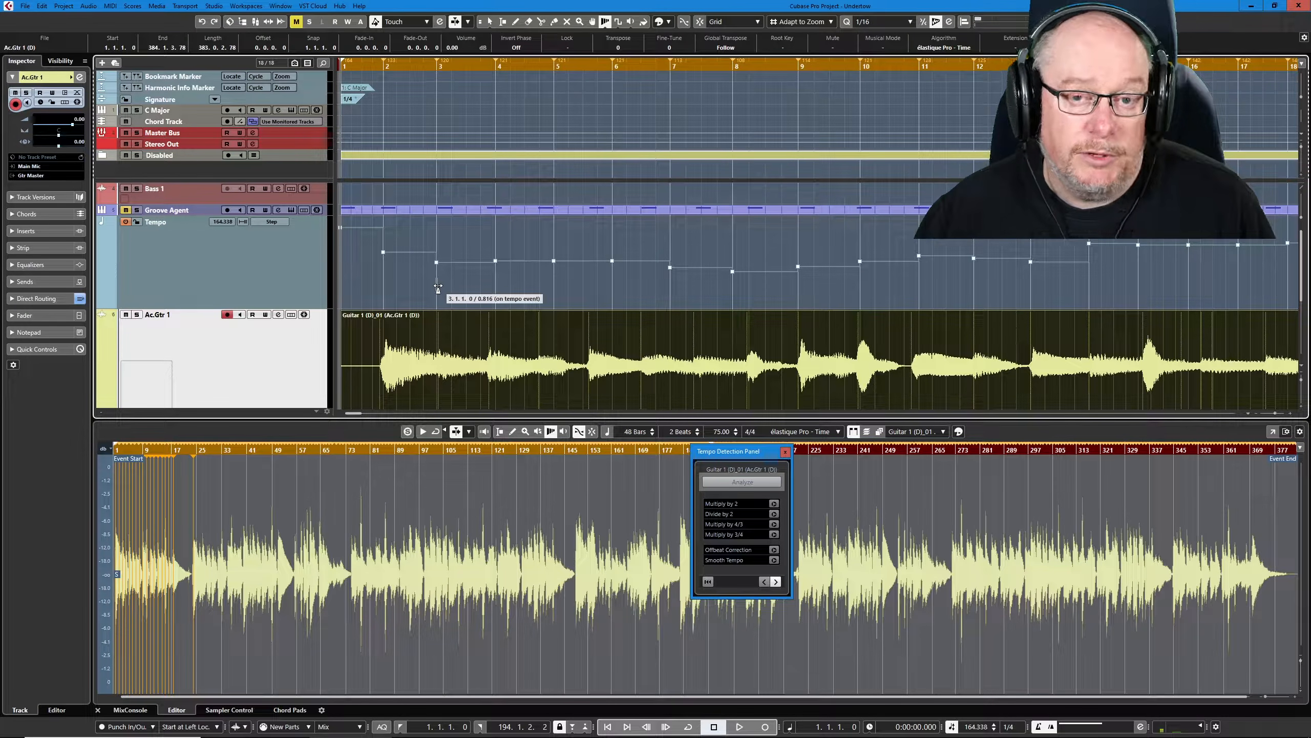
drag(493, 285, 490, 284)
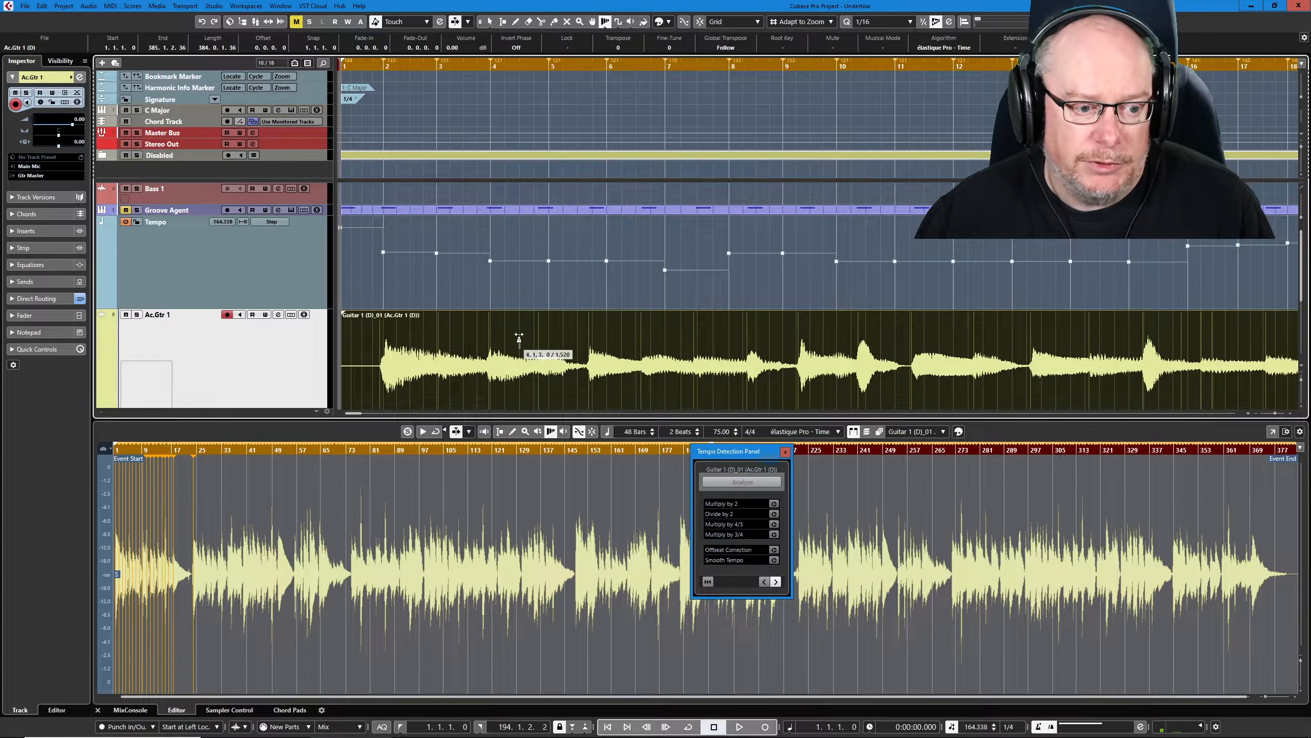
drag(549, 282, 540, 276)
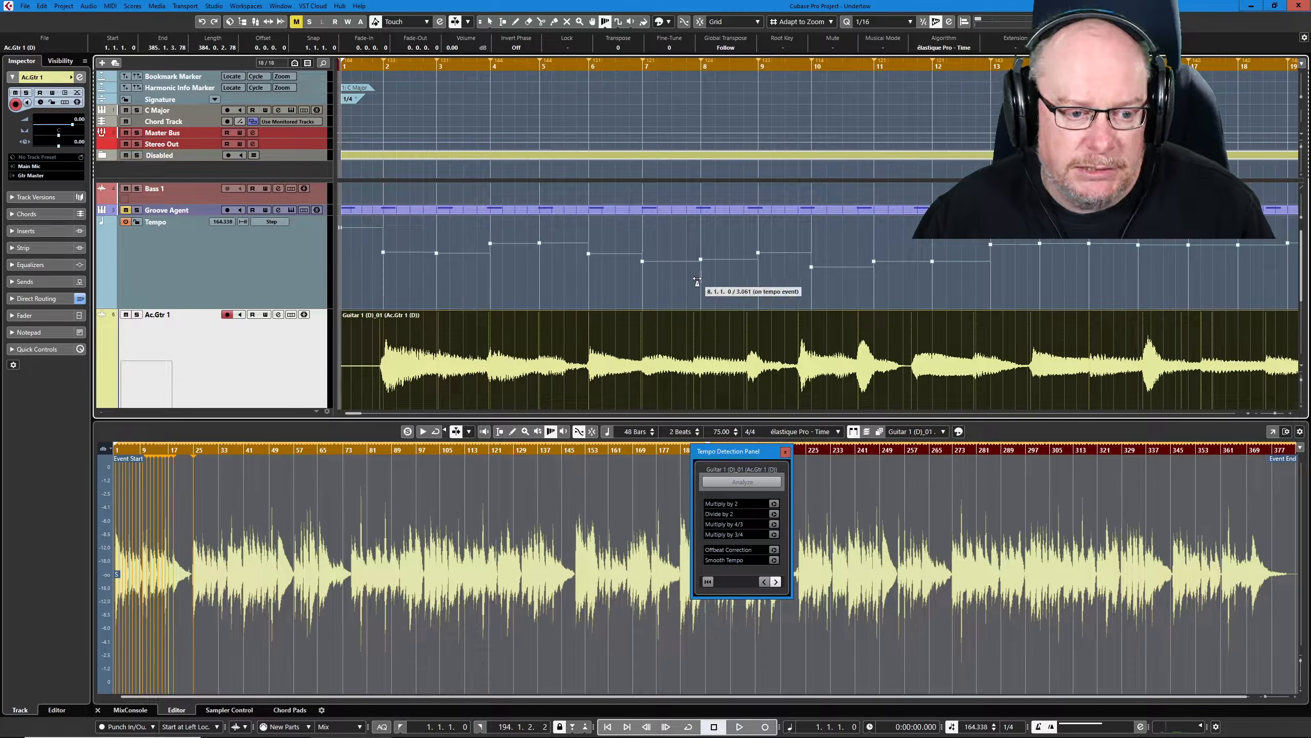
drag(696, 280, 695, 285)
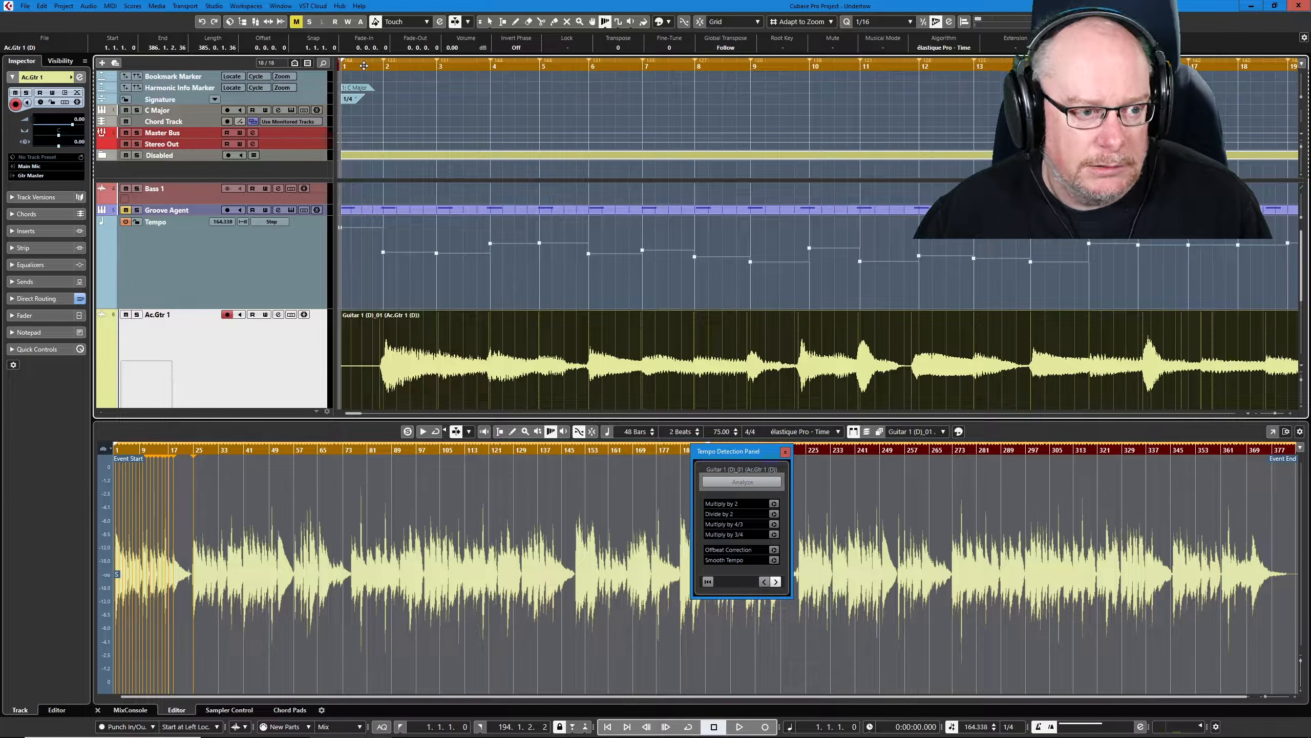
Step: Play the opening, warp the bar lines between bars 10 and 16 onto the guitar attacks, and play the corrected passage
key(space)
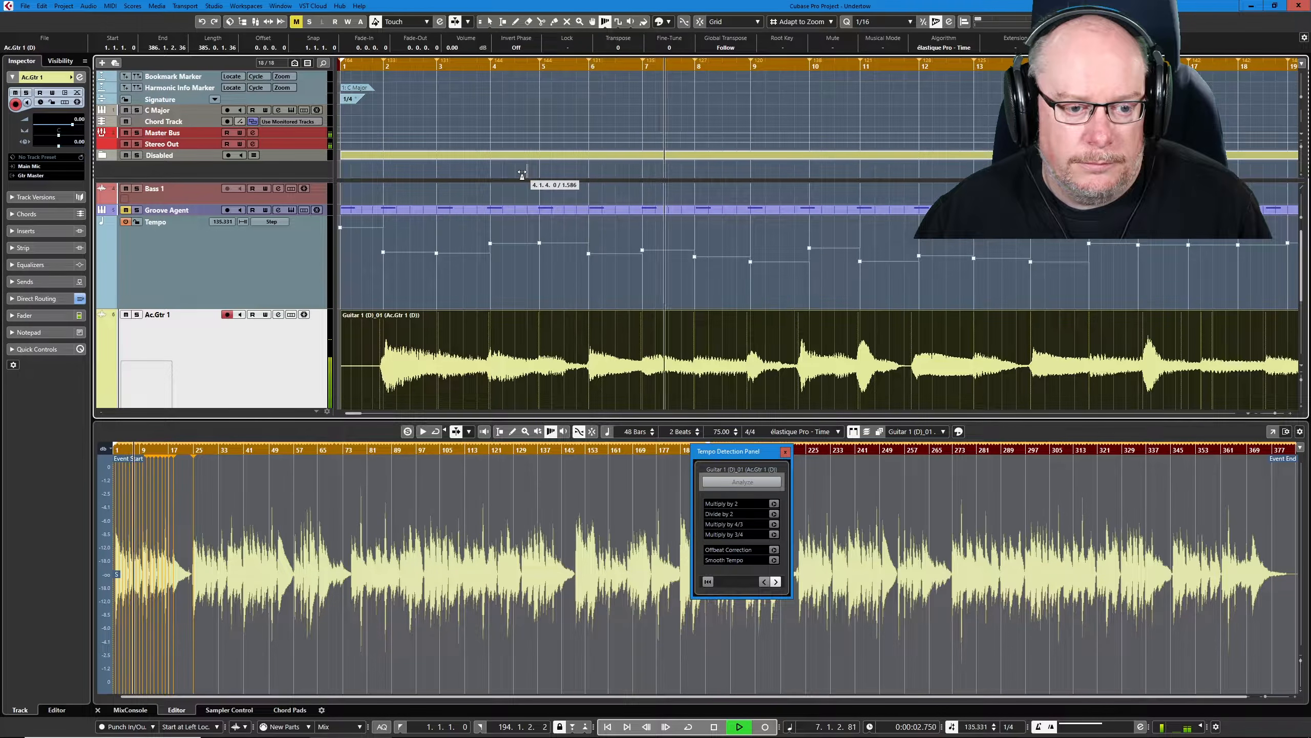
key(space)
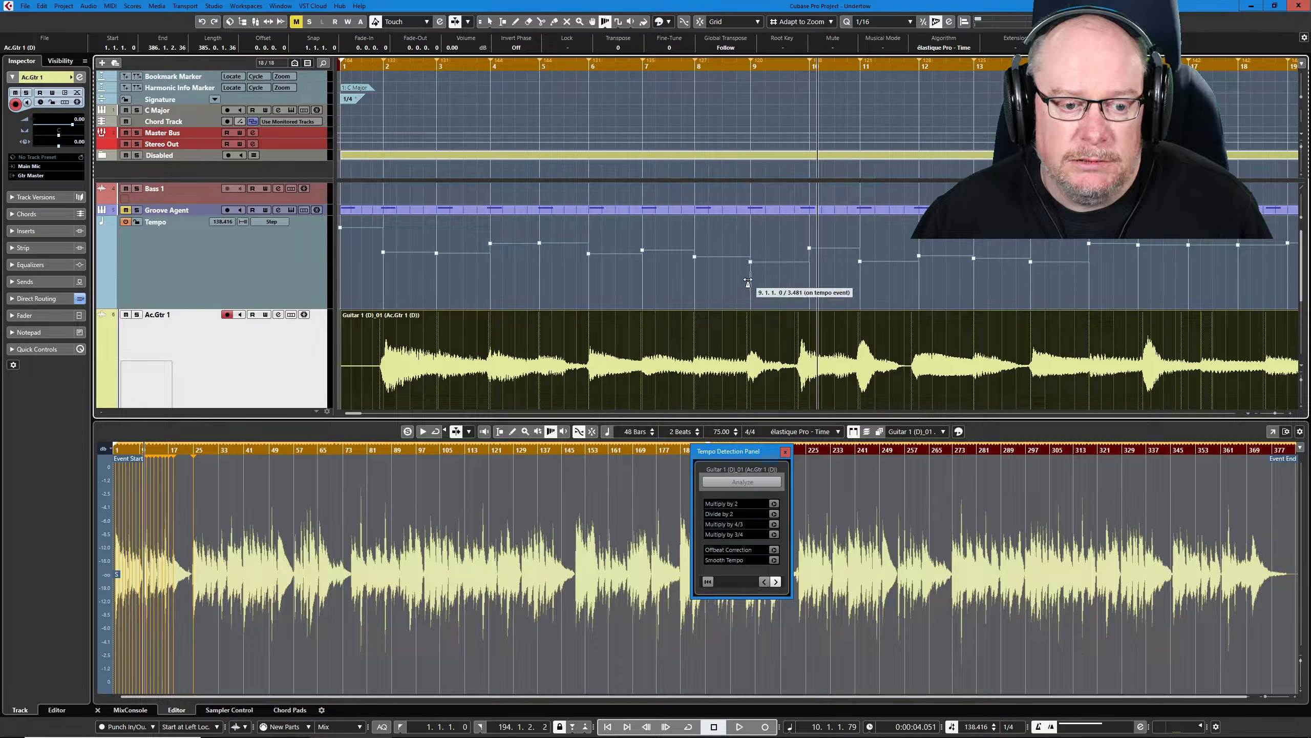
drag(810, 290, 802, 284)
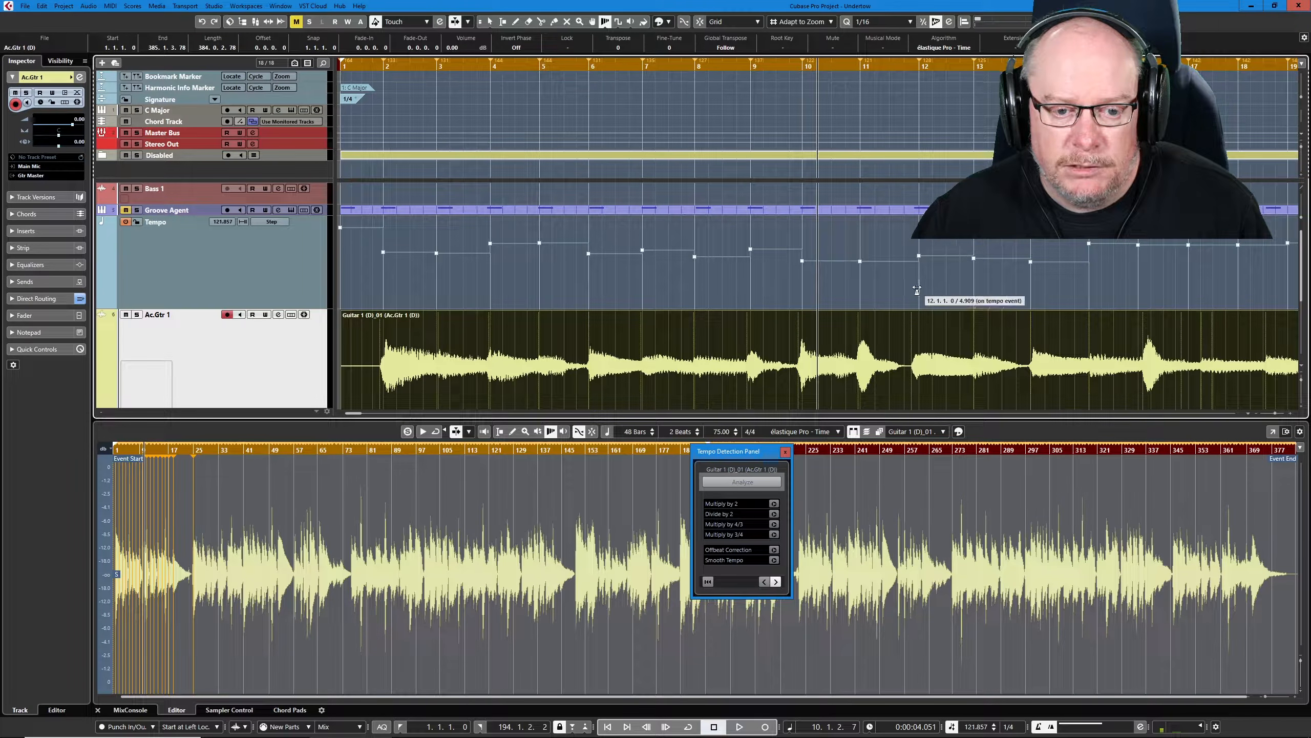
drag(919, 286, 1031, 283)
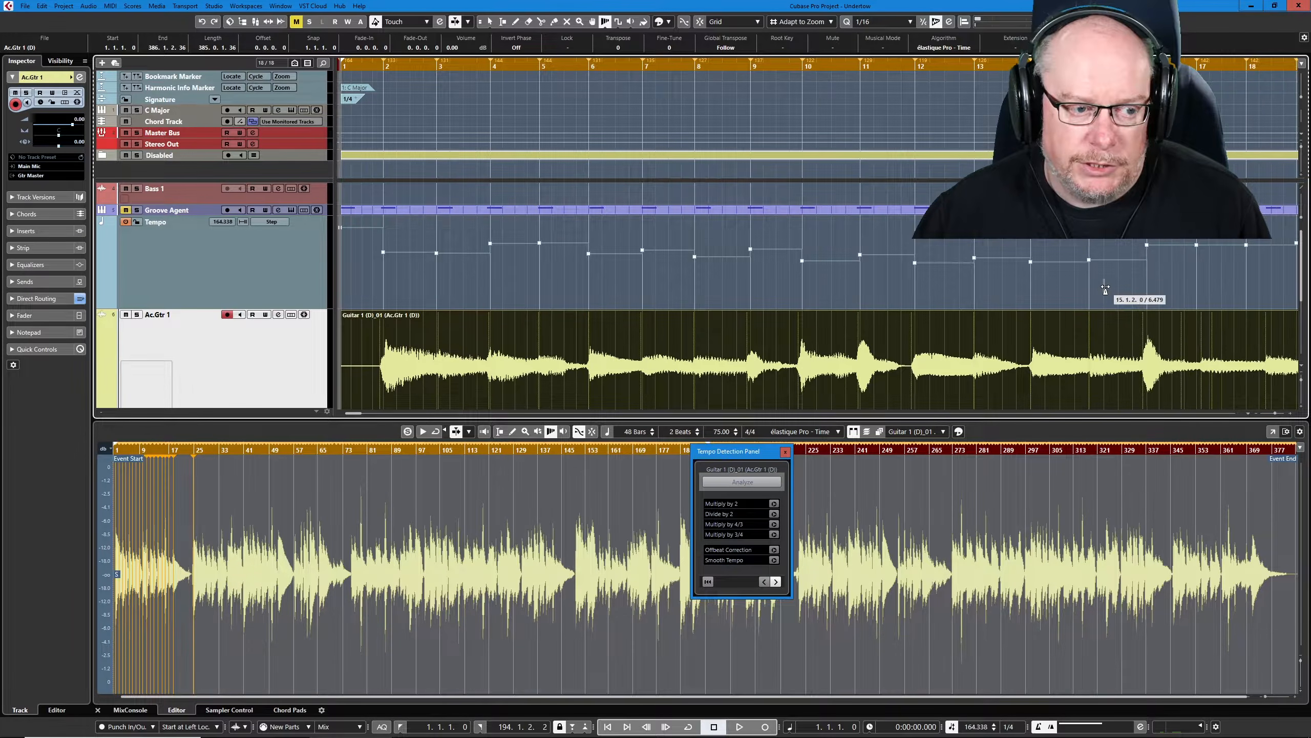
key(space)
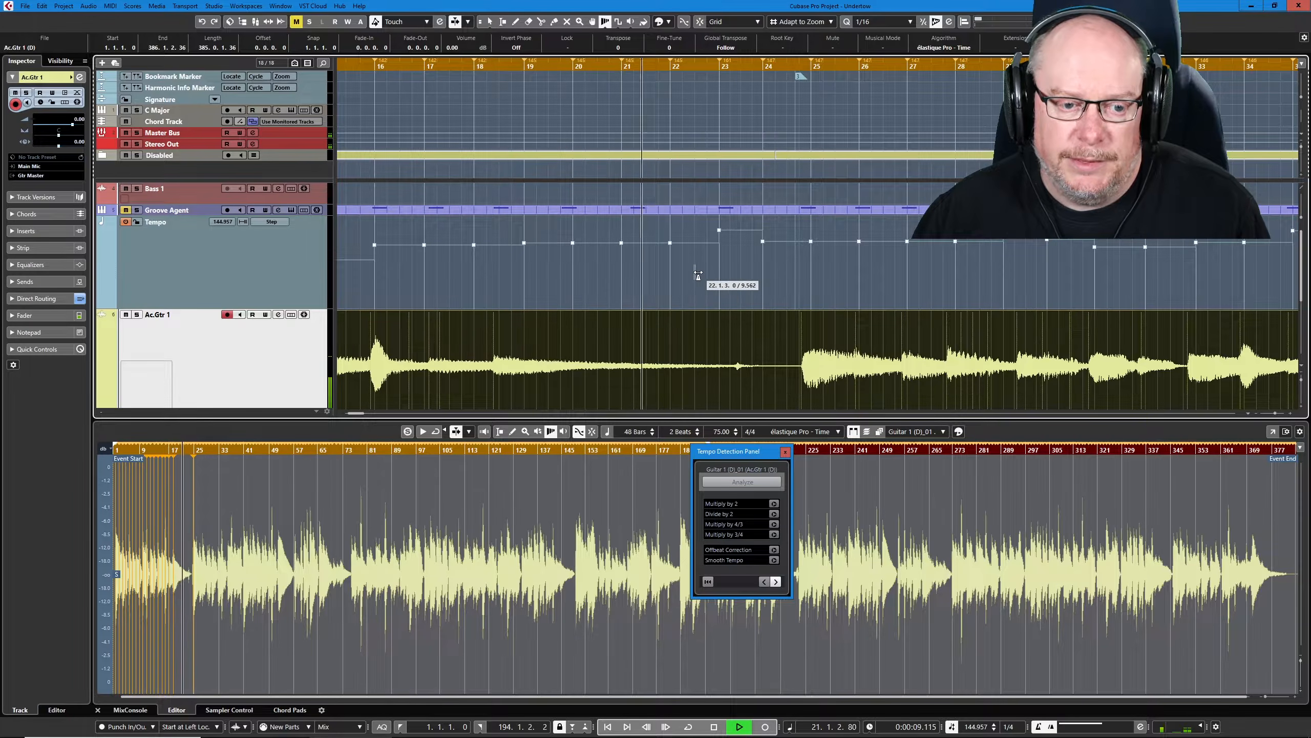
key(space)
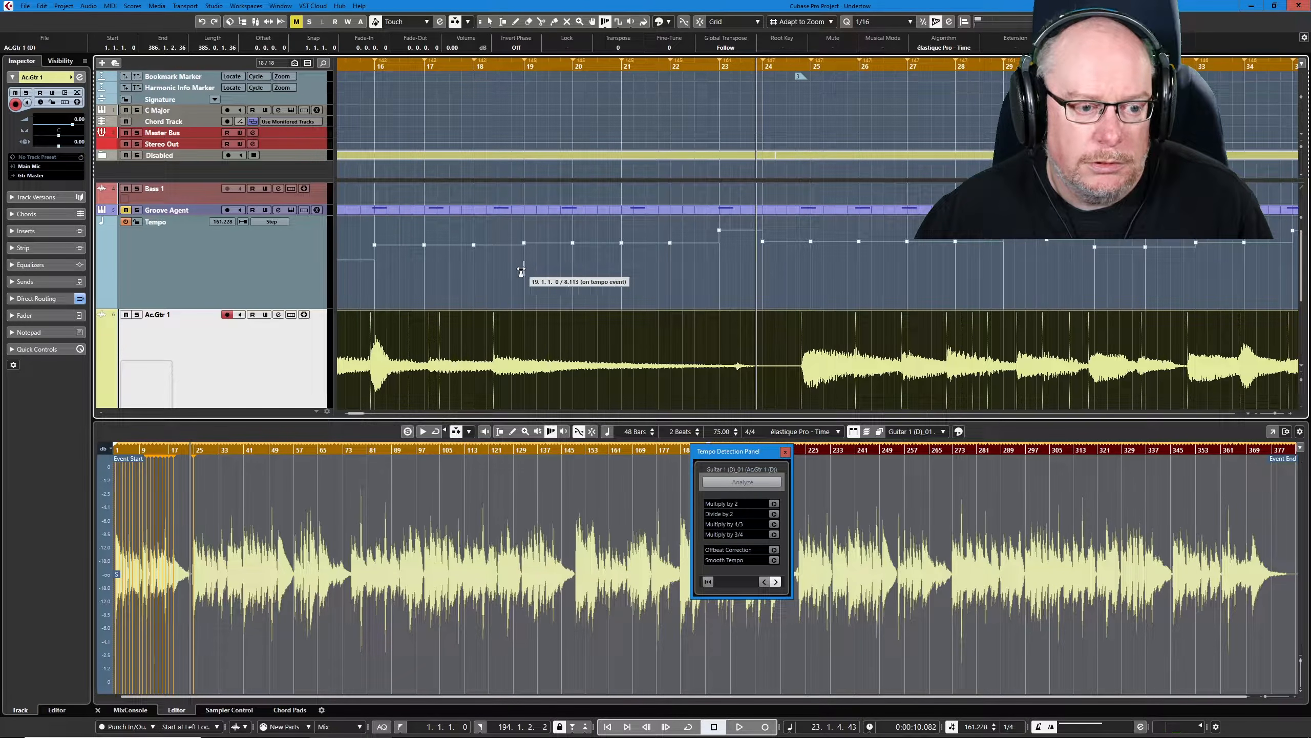
Step: Set the locator range from 13.1.2.60 to 26.1.1.87 and play it from its start to check the timing
scroll(521, 271, down, 2)
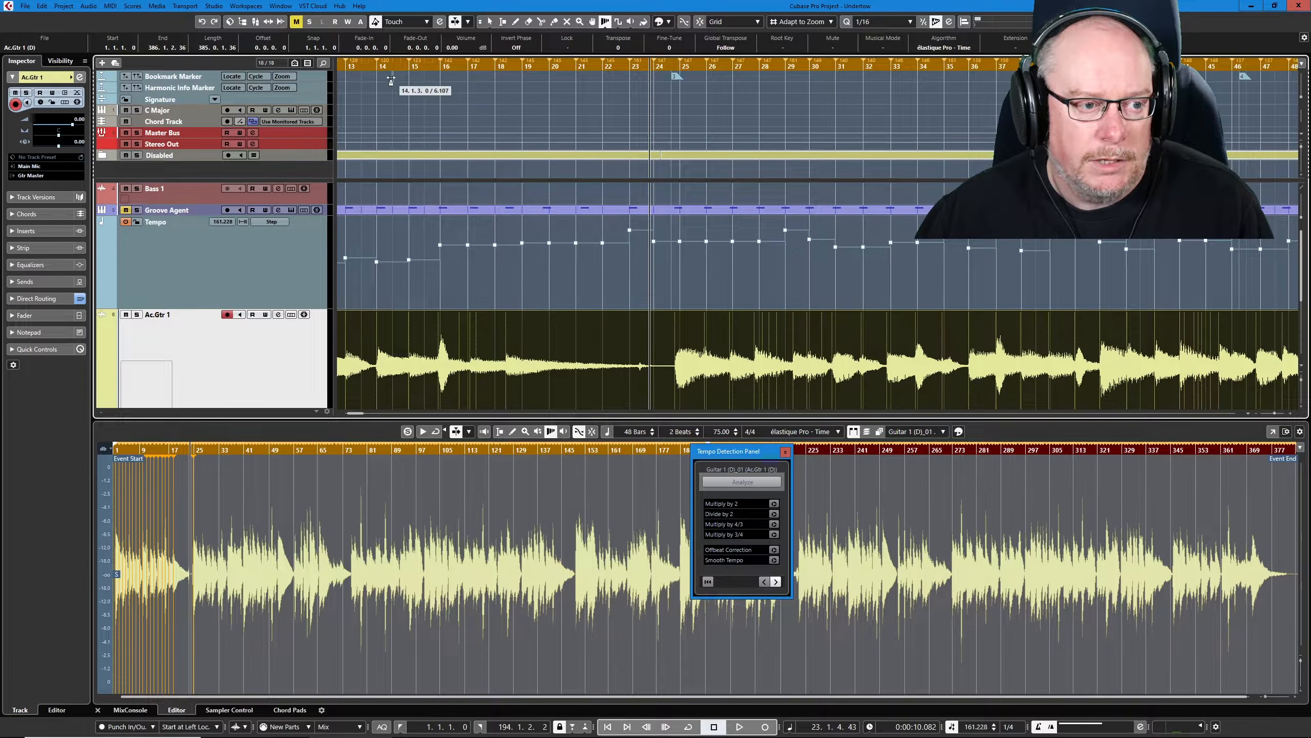
ctrl+click(356, 66)
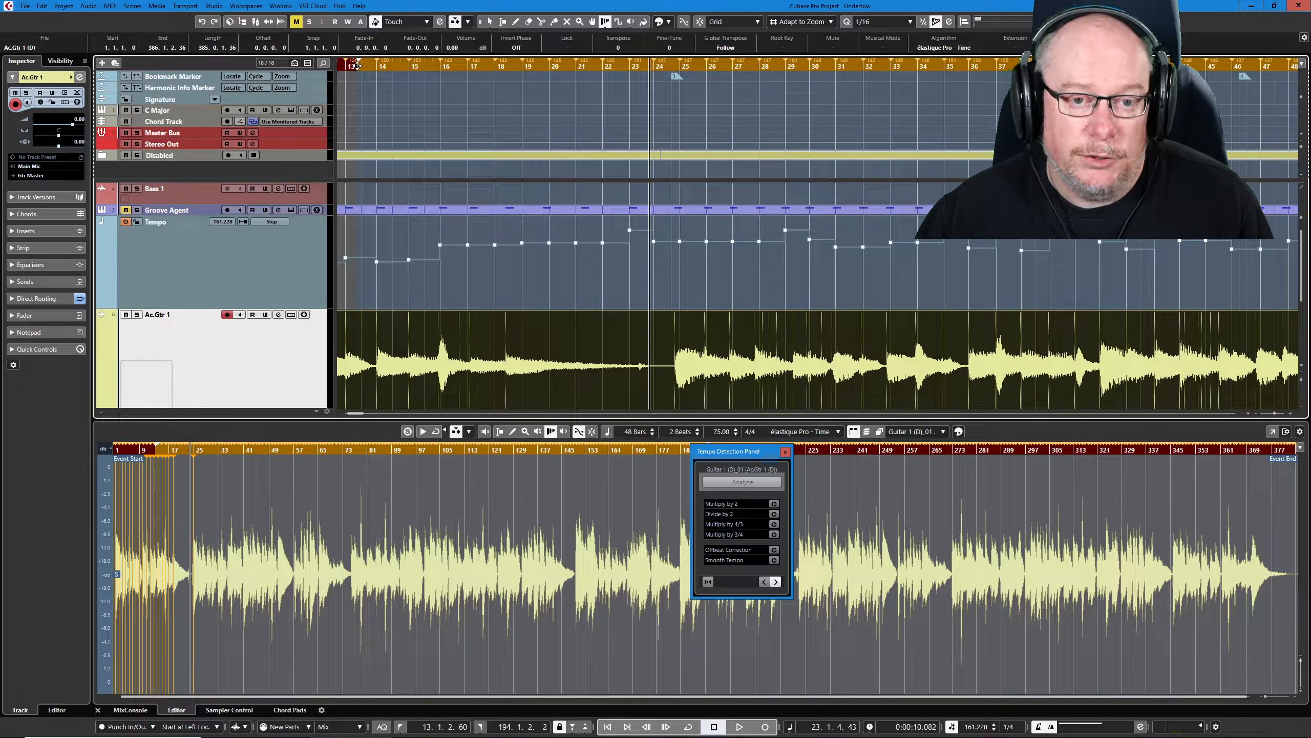
alt+click(712, 67)
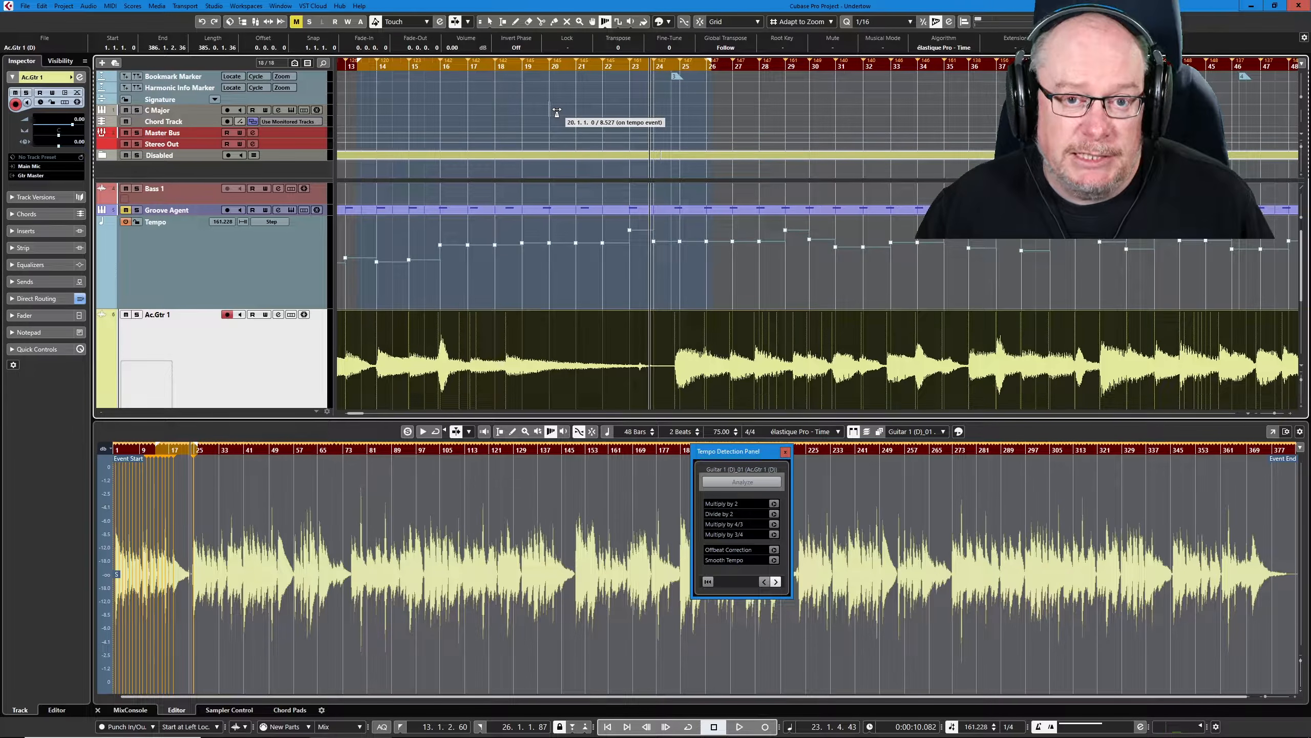
key(h)
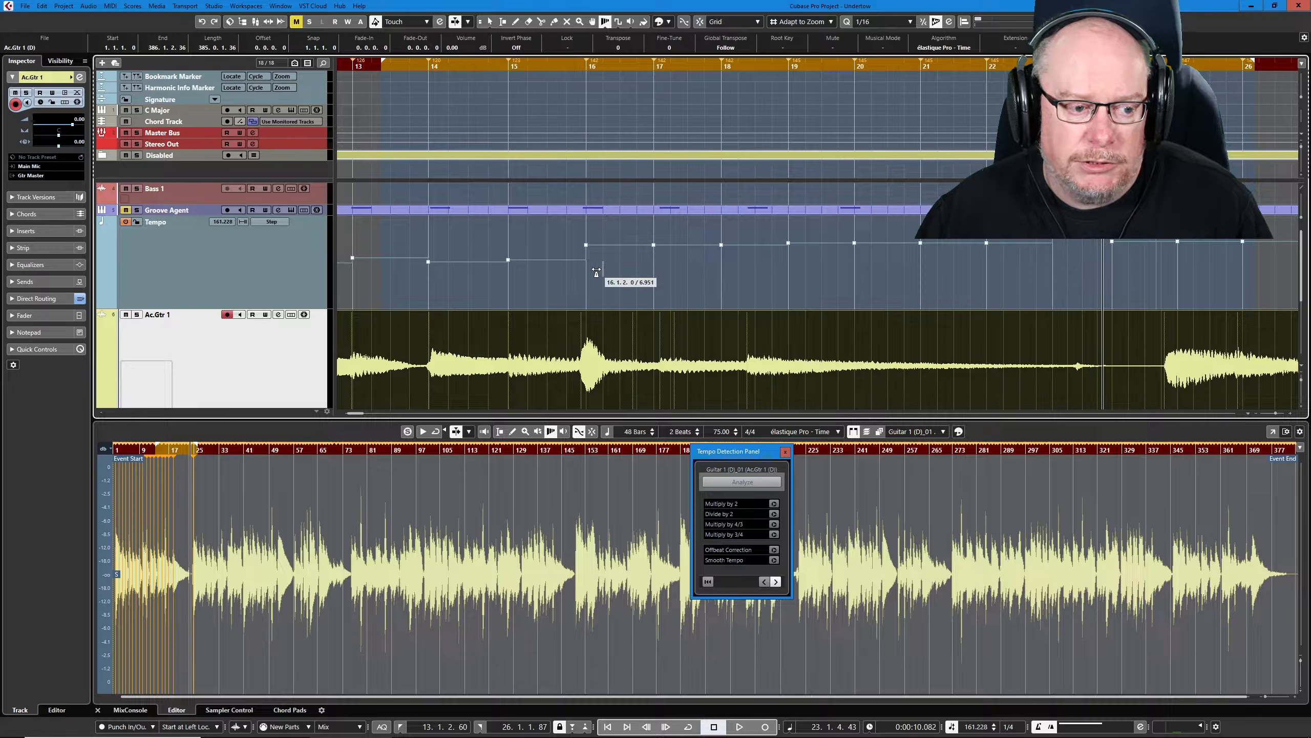
key(KP_1)
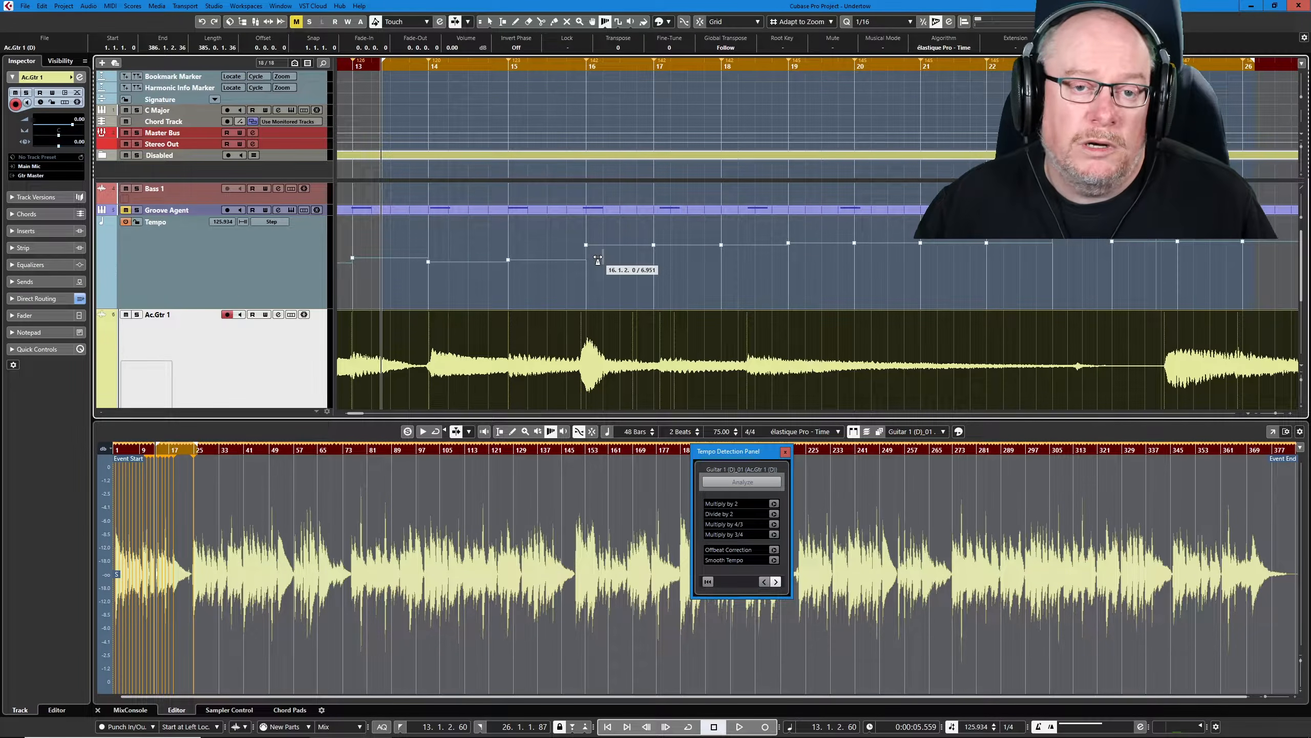
key(space)
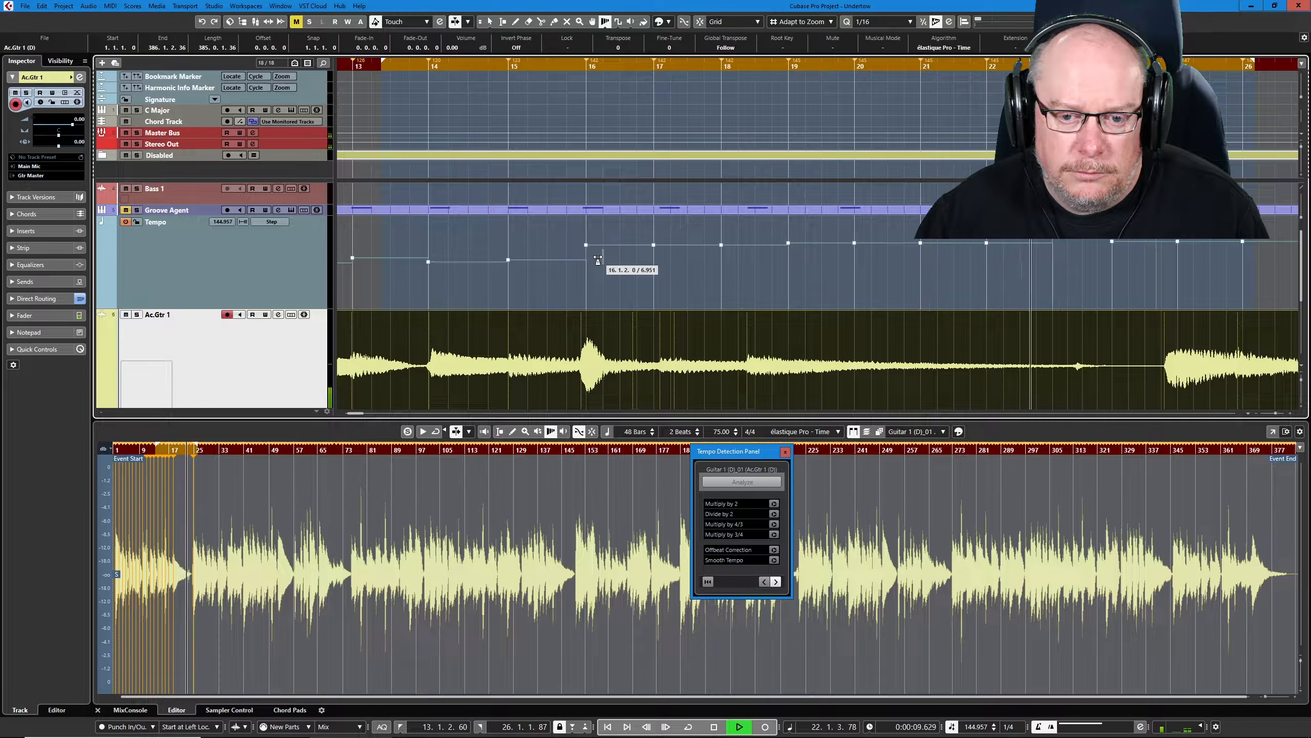
key(space)
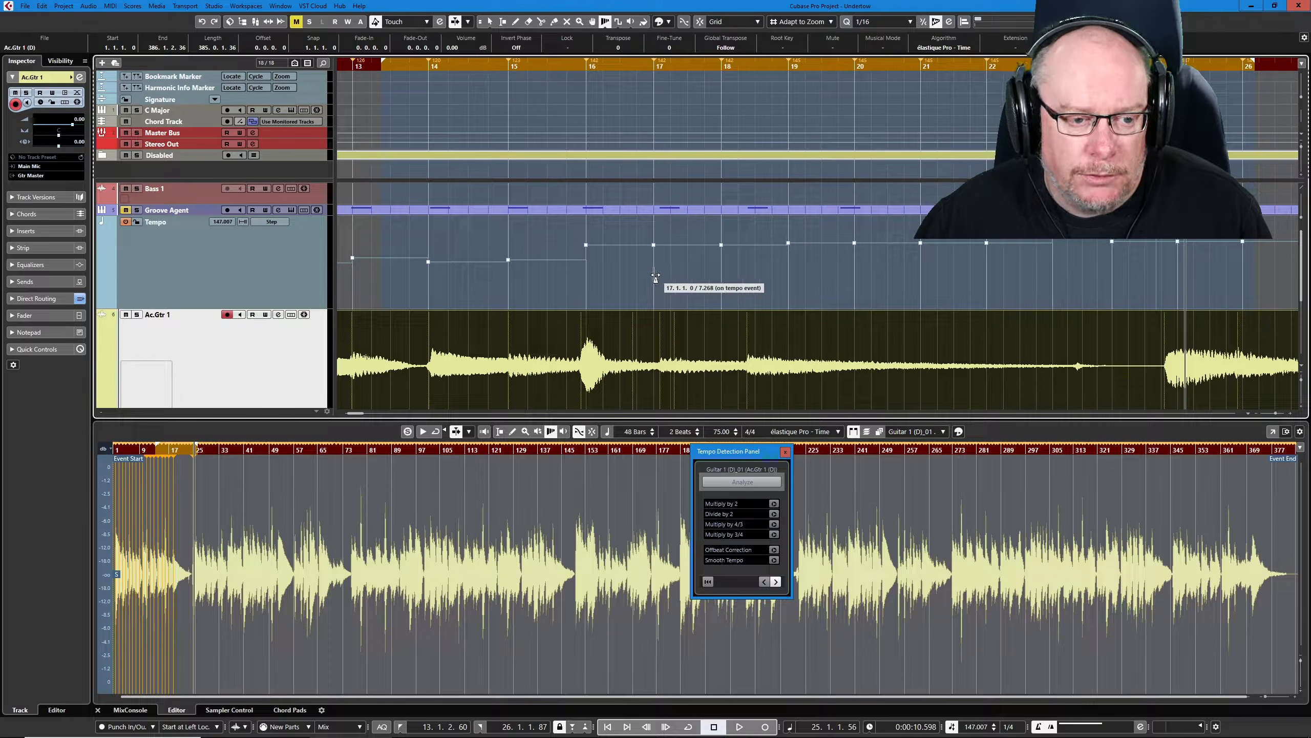
Step: Move bars 17 and 18 onto their guitar attacks and spread bars 19 and 20 across the sustained note
drag(648, 274, 652, 276)
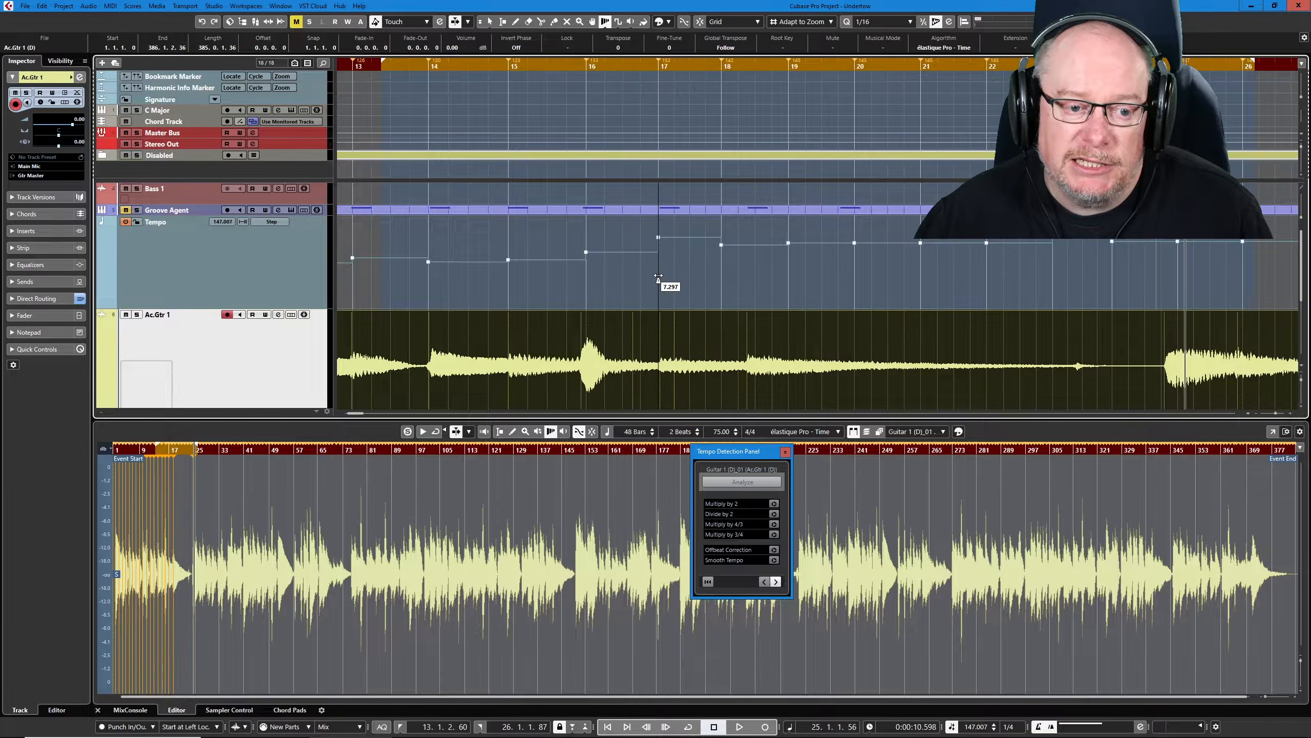
mouse_move(650, 281)
mouse_down()
mouse_move(647, 295)
mouse_move(662, 295)
mouse_up()
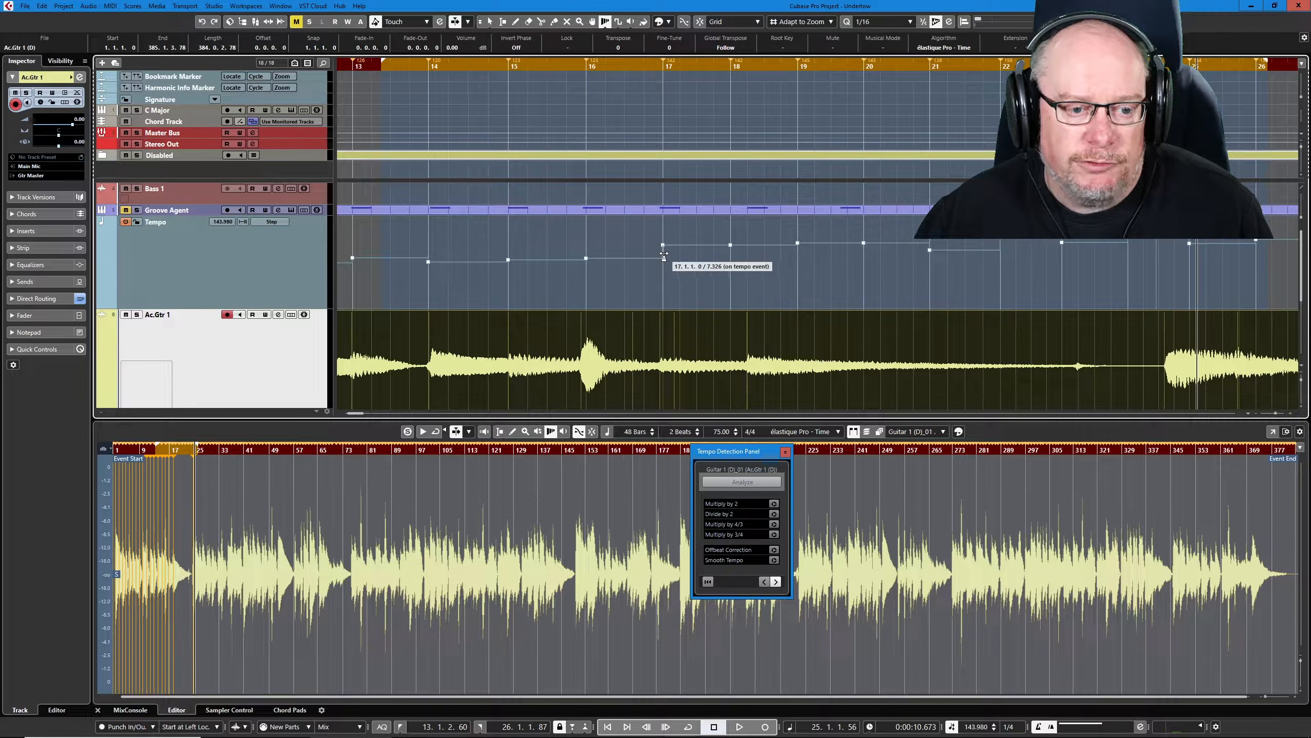
drag(723, 267, 734, 269)
drag(813, 279, 835, 279)
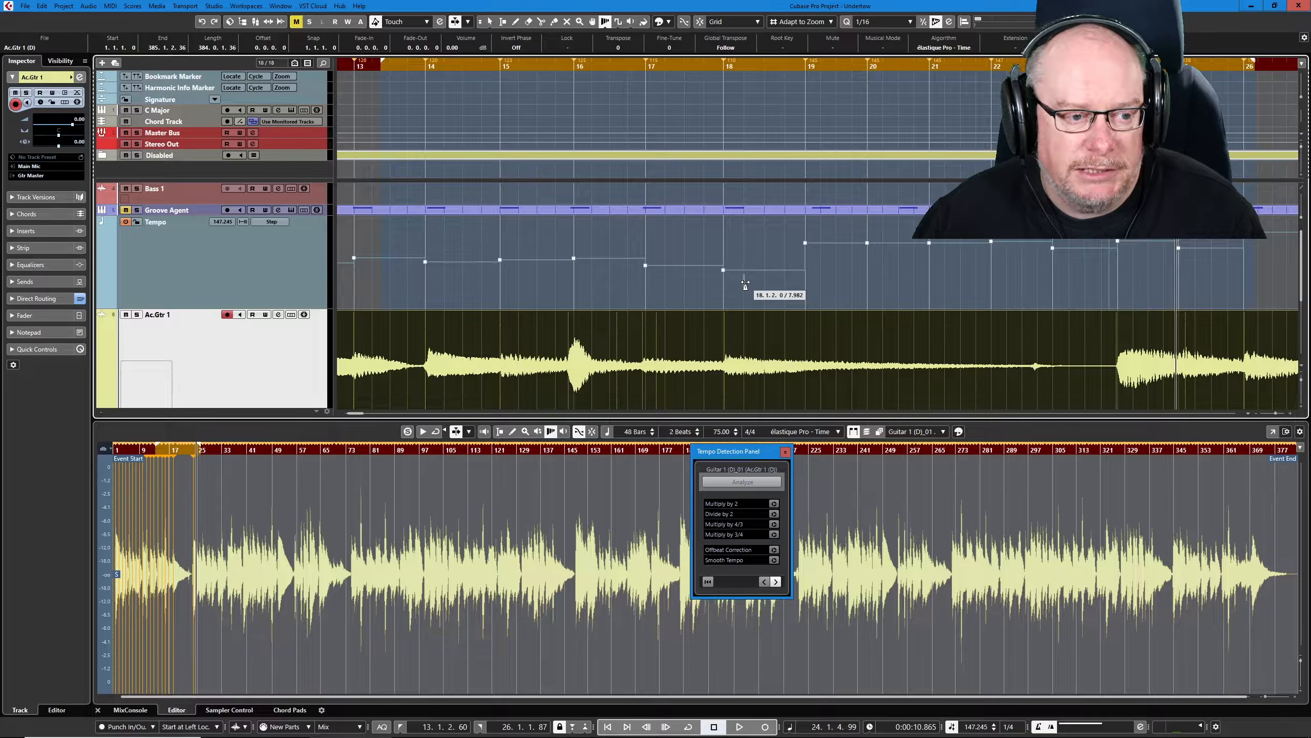
drag(745, 283, 892, 263)
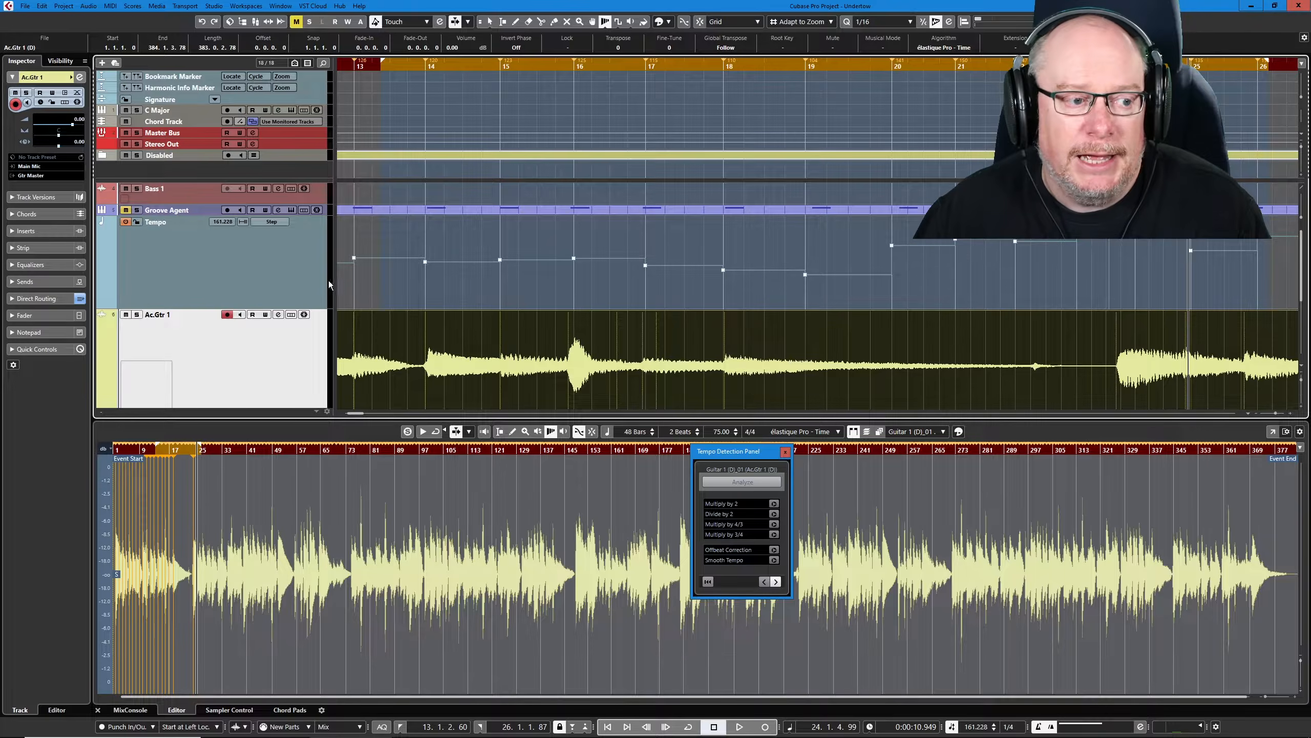
Step: Select the Tempo track, shift bars 21 and 22 so bar 22 meets the next phrase's first attack, and play the range
click(289, 251)
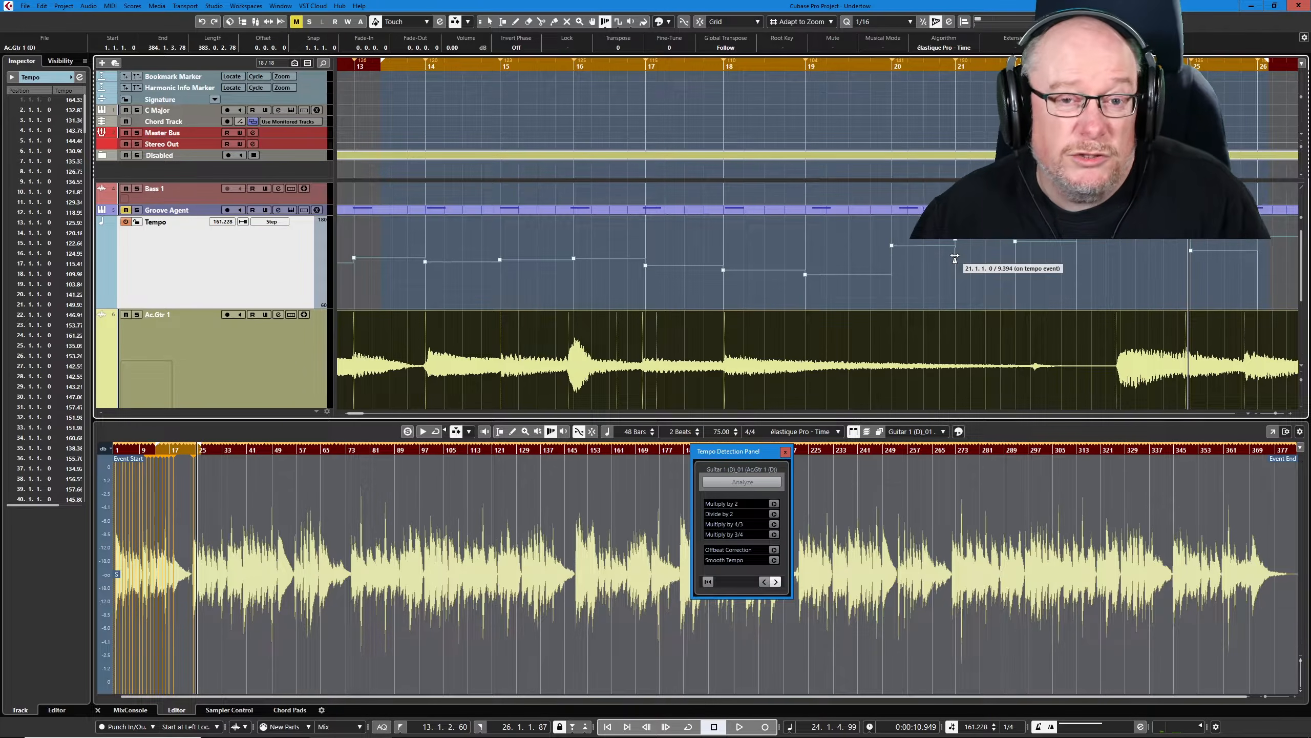
drag(955, 256, 979, 256)
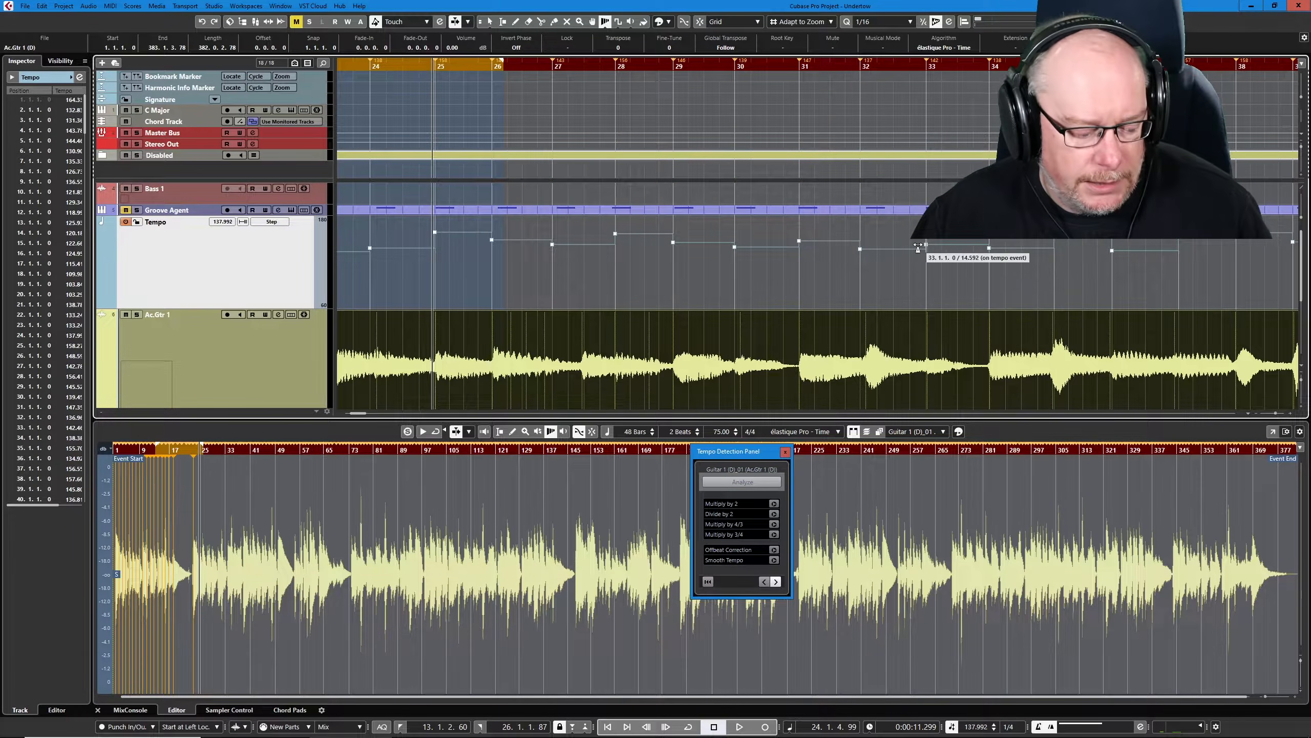
scroll(1007, 268, left, 10)
drag(1005, 279, 1112, 247)
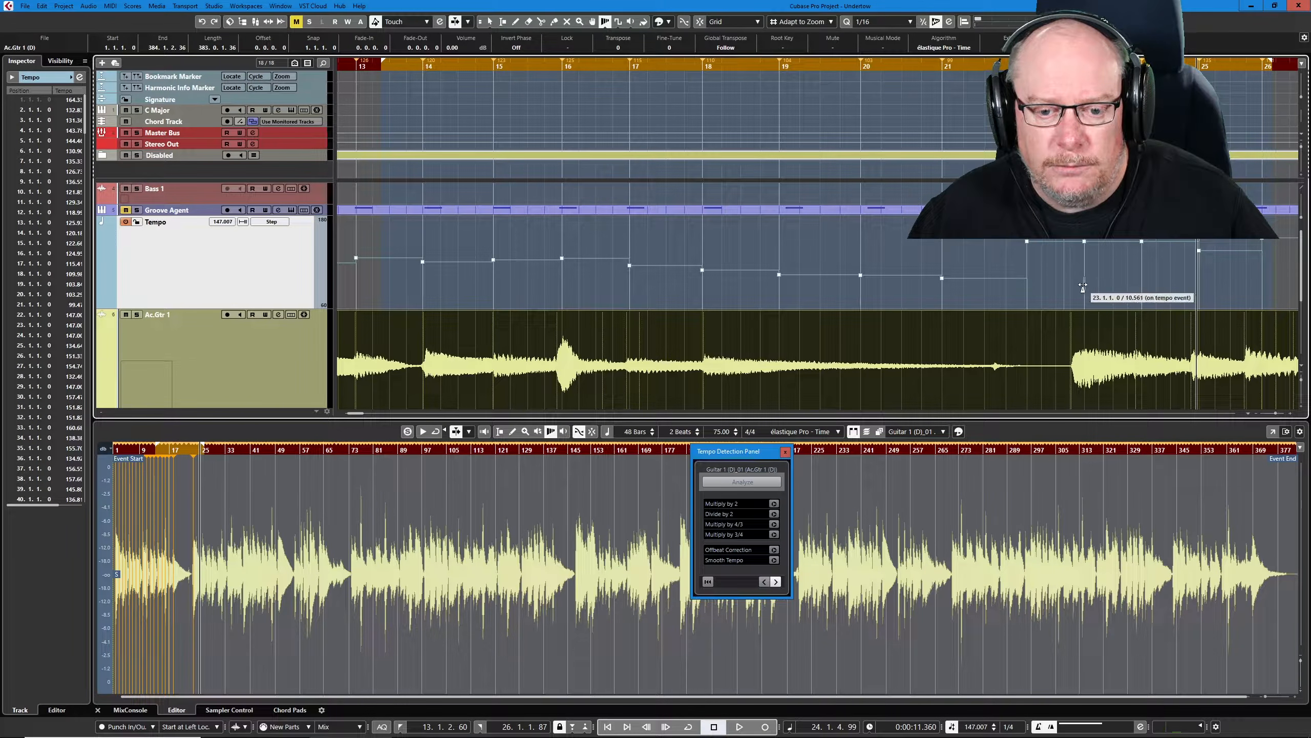
drag(1027, 258, 1048, 270)
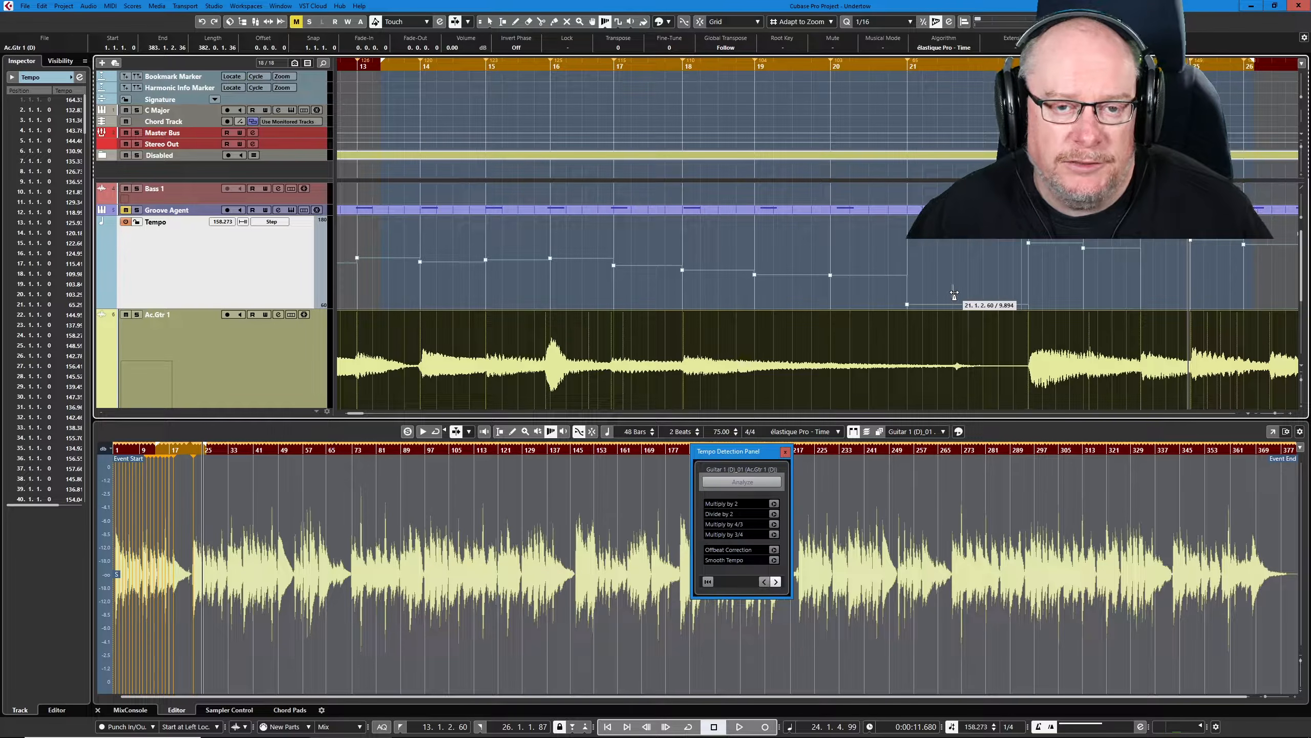
key(space)
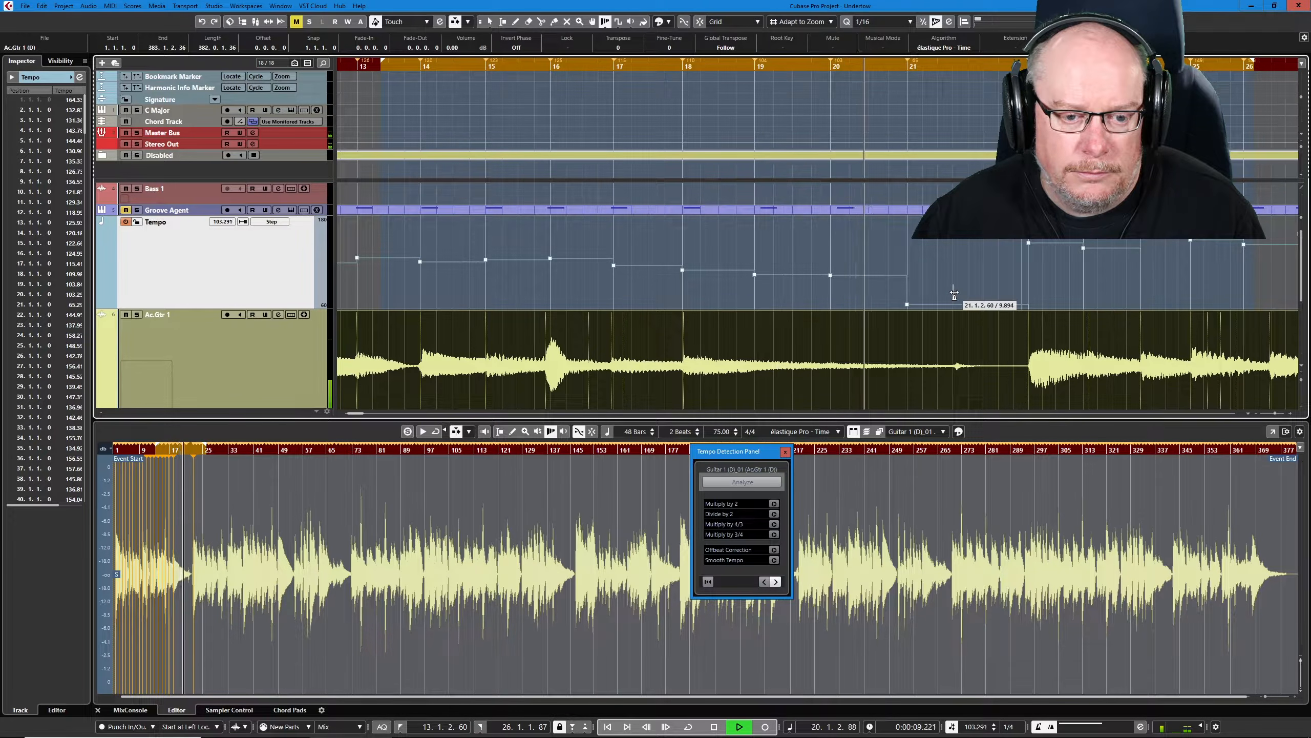
Step: Respread bars 19 to 21 across the sustained note, align bar 22 with the next phrase's first attack, and play the range
key(space)
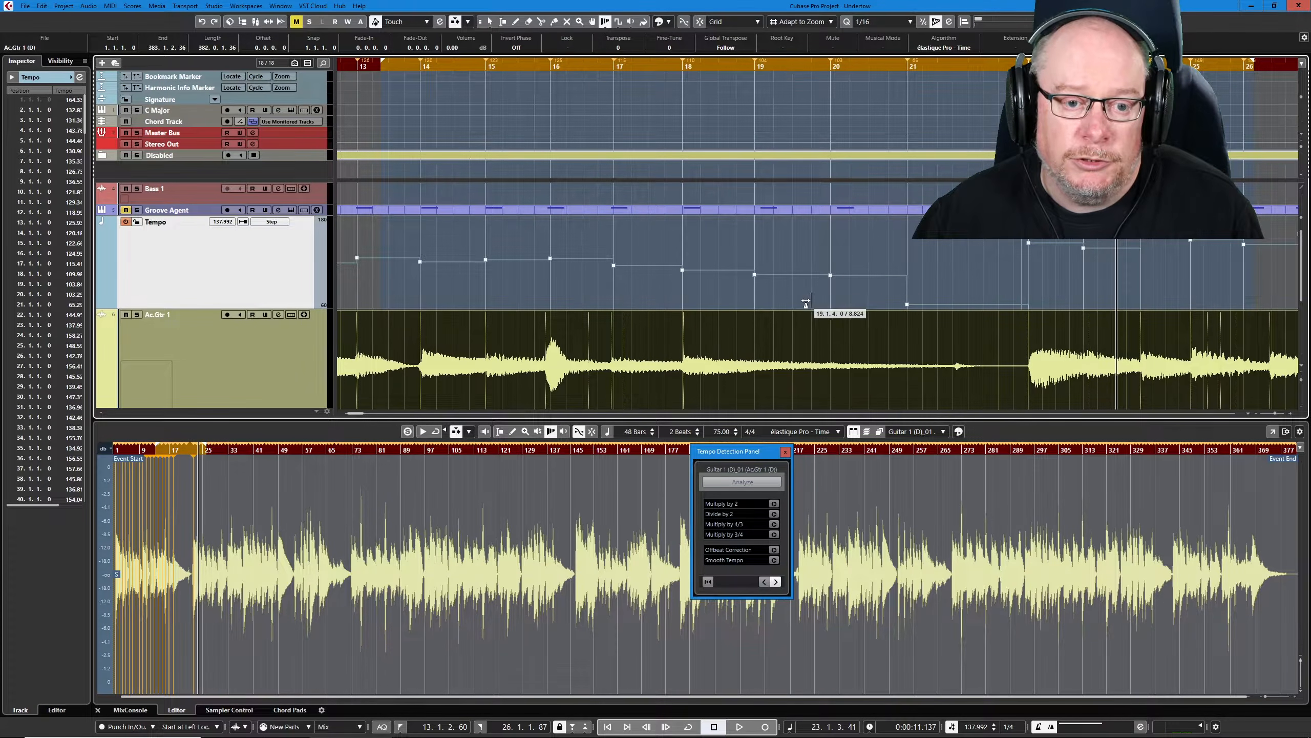
drag(832, 291, 1029, 283)
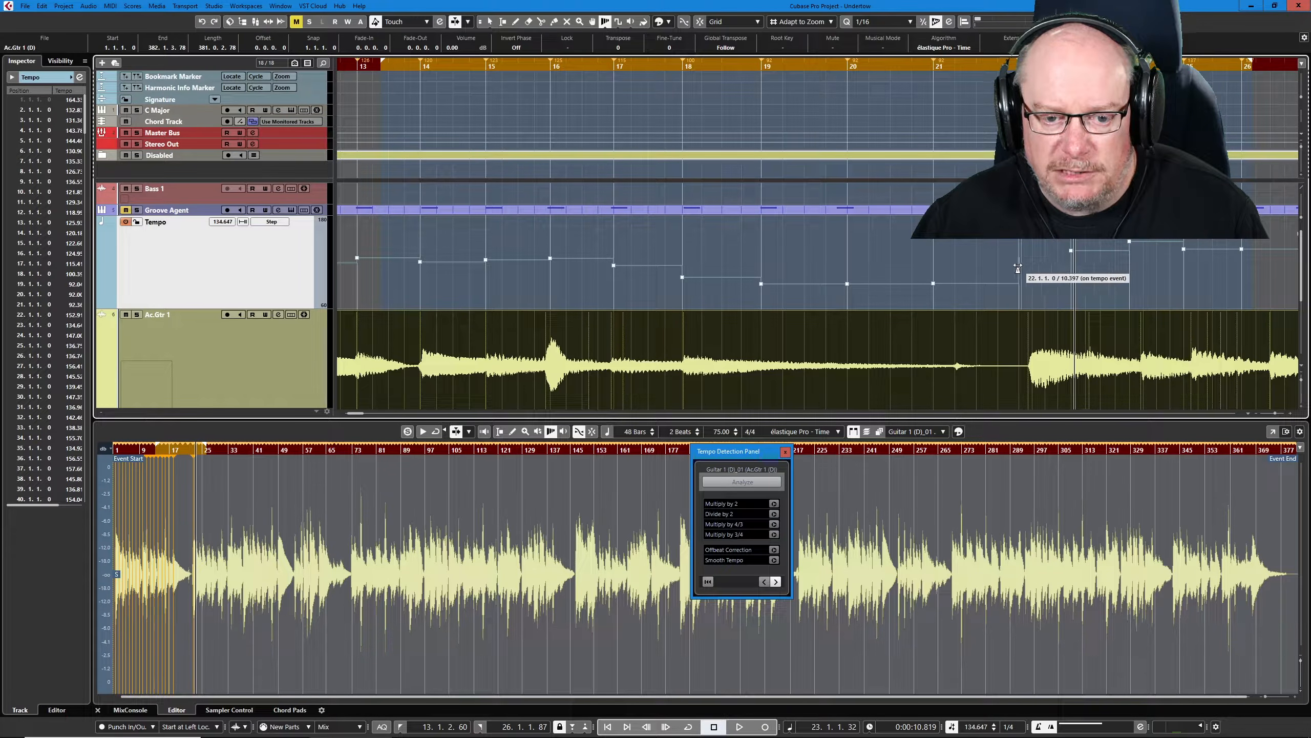
drag(1018, 267, 1031, 268)
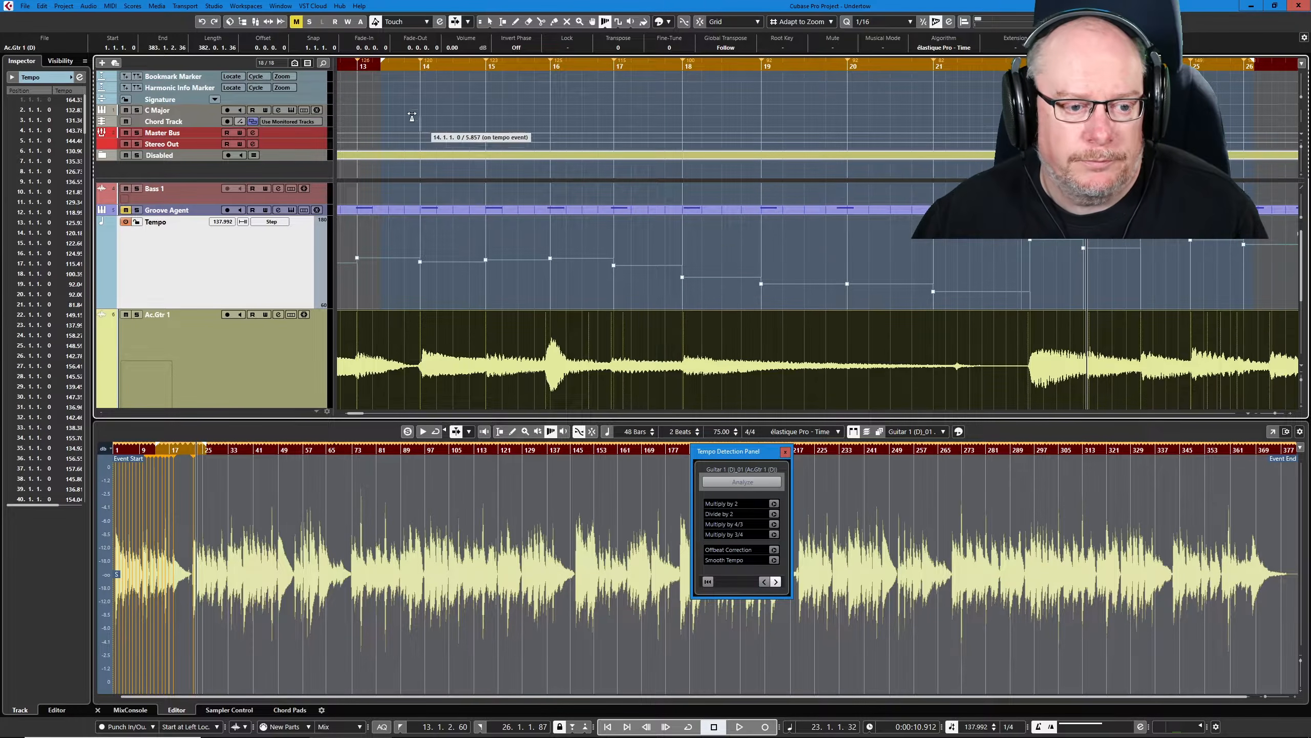
key(space)
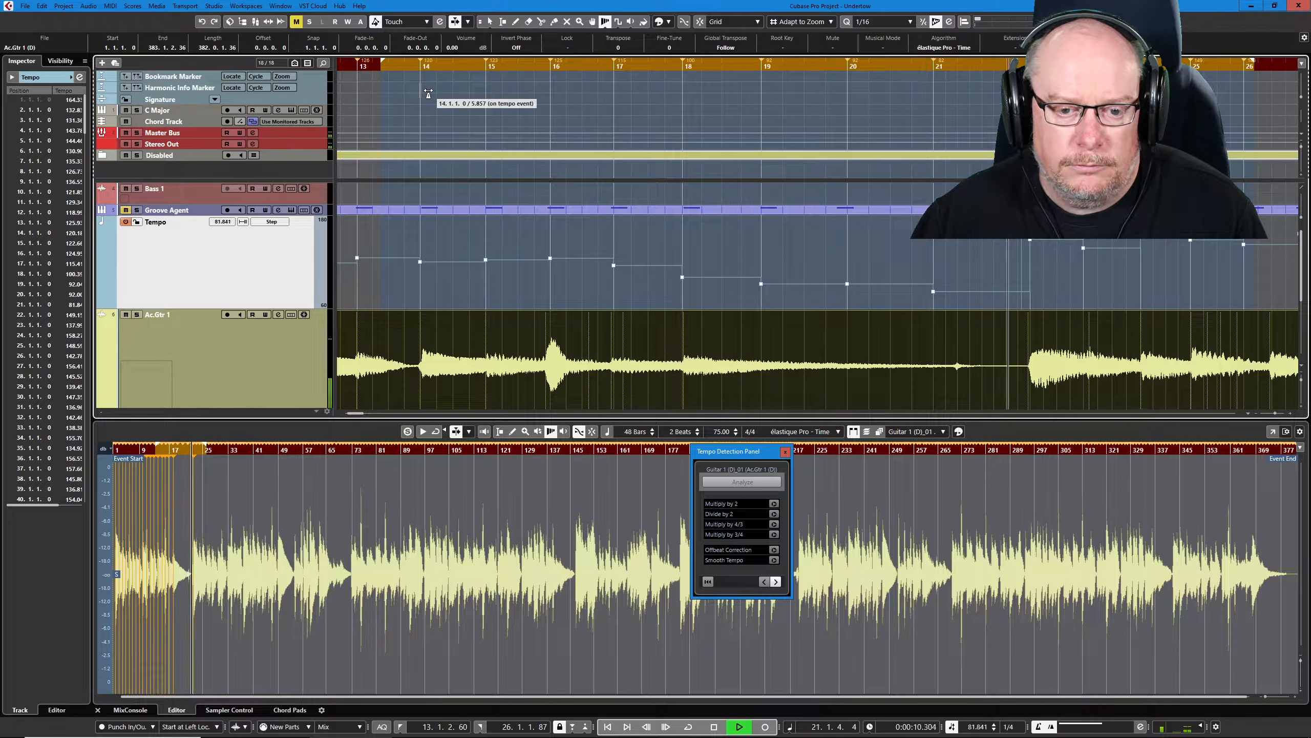
key(space)
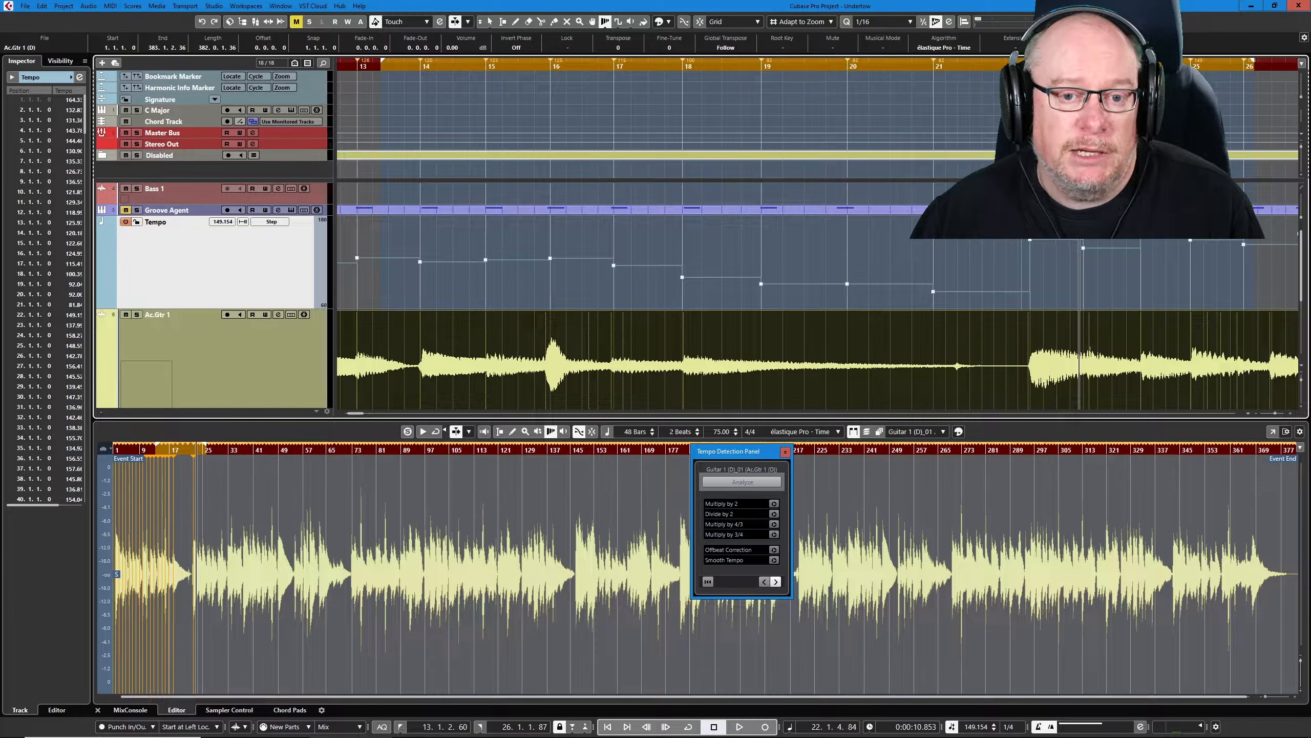
Step: Play on past the corrected section and replay from around bar 41 to check the tempo map against the guitar
key(space)
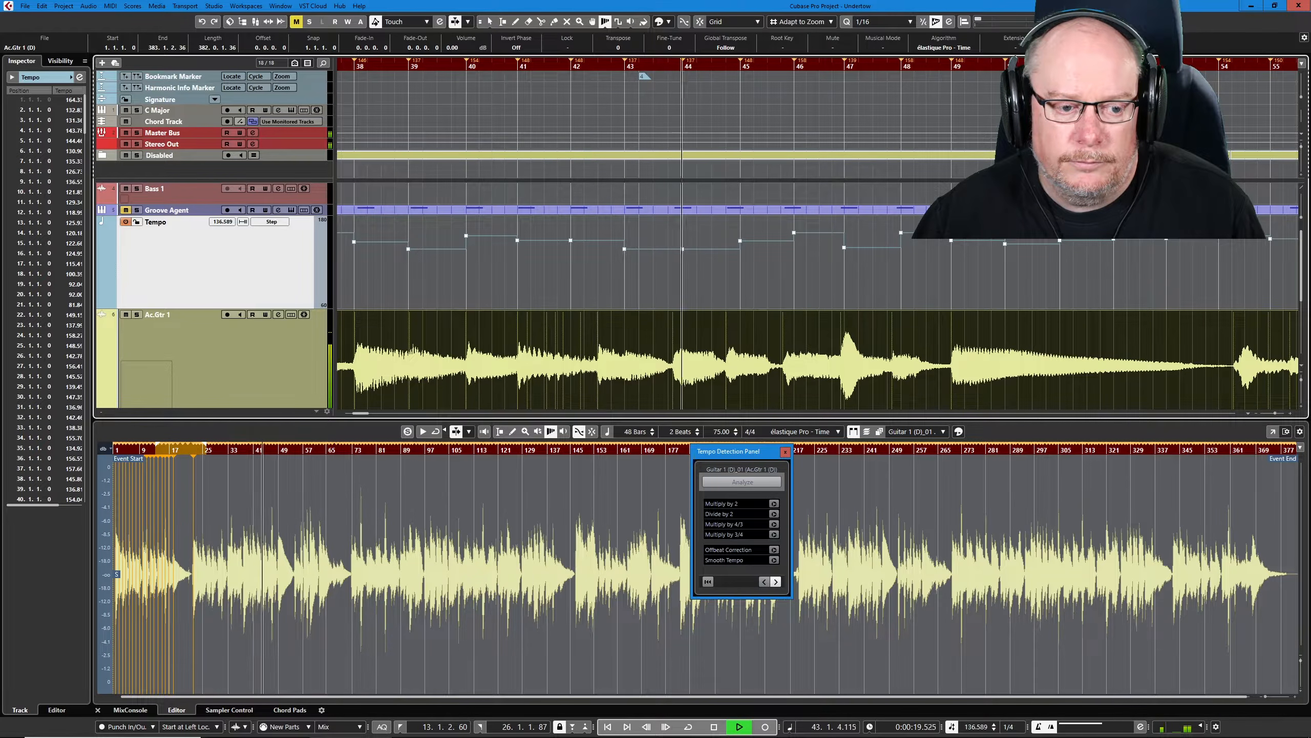
key(space)
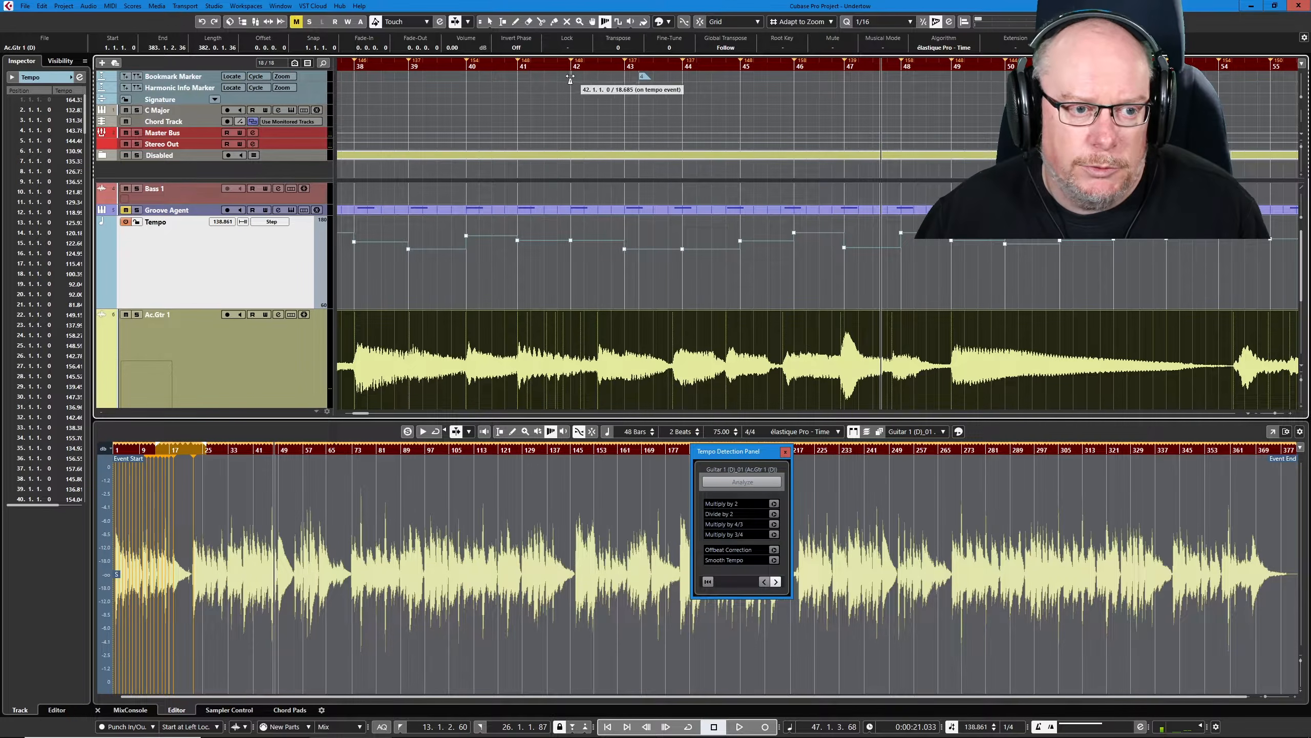
click(540, 65)
key(space)
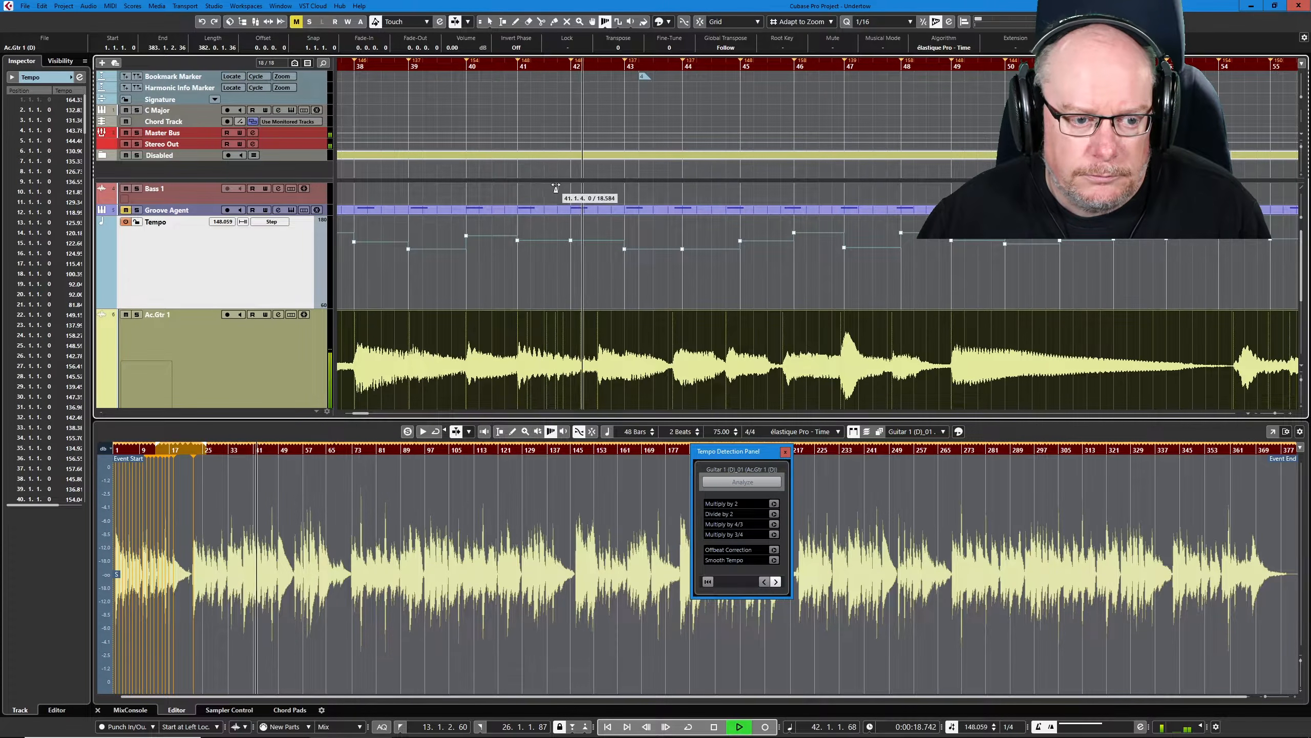
key(space)
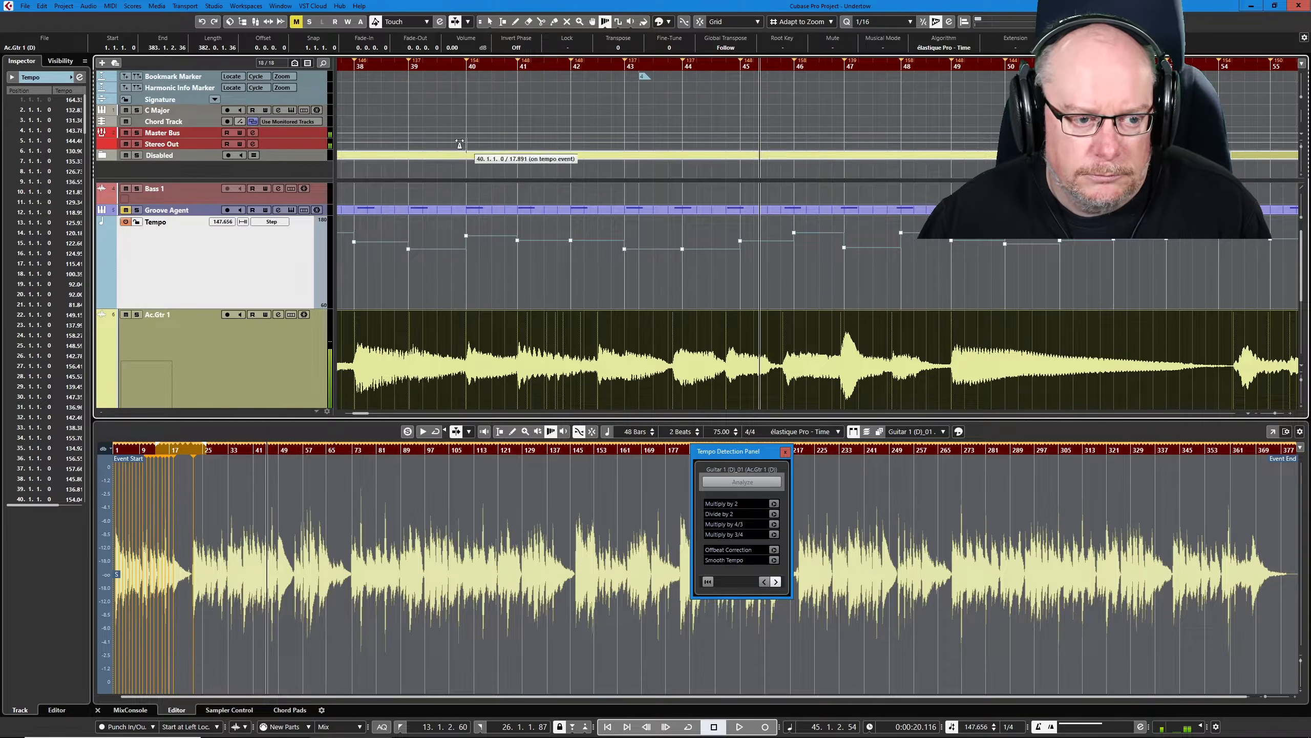
Step: Set the locator range from 39.1.4.66 to 47.1.1.43, zoom to it, and play the passage to check its timing
ctrl+click(461, 71)
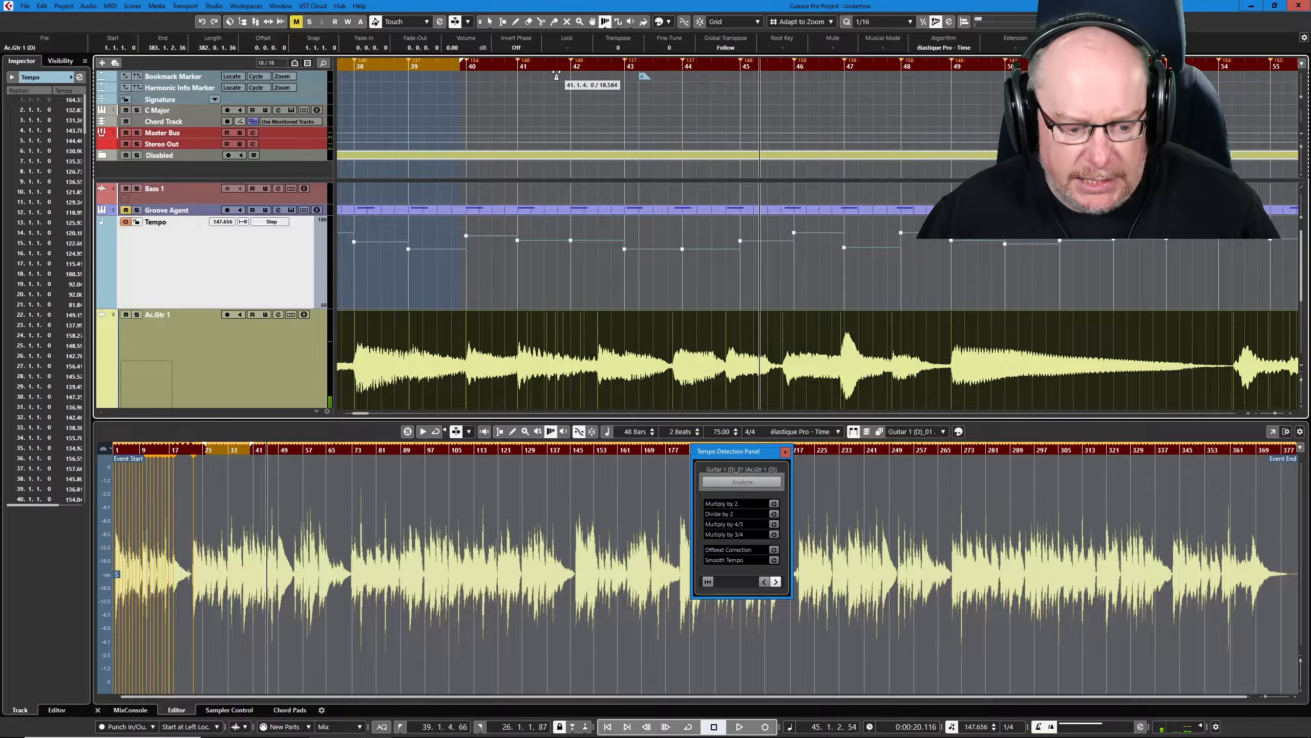
alt+click(846, 71)
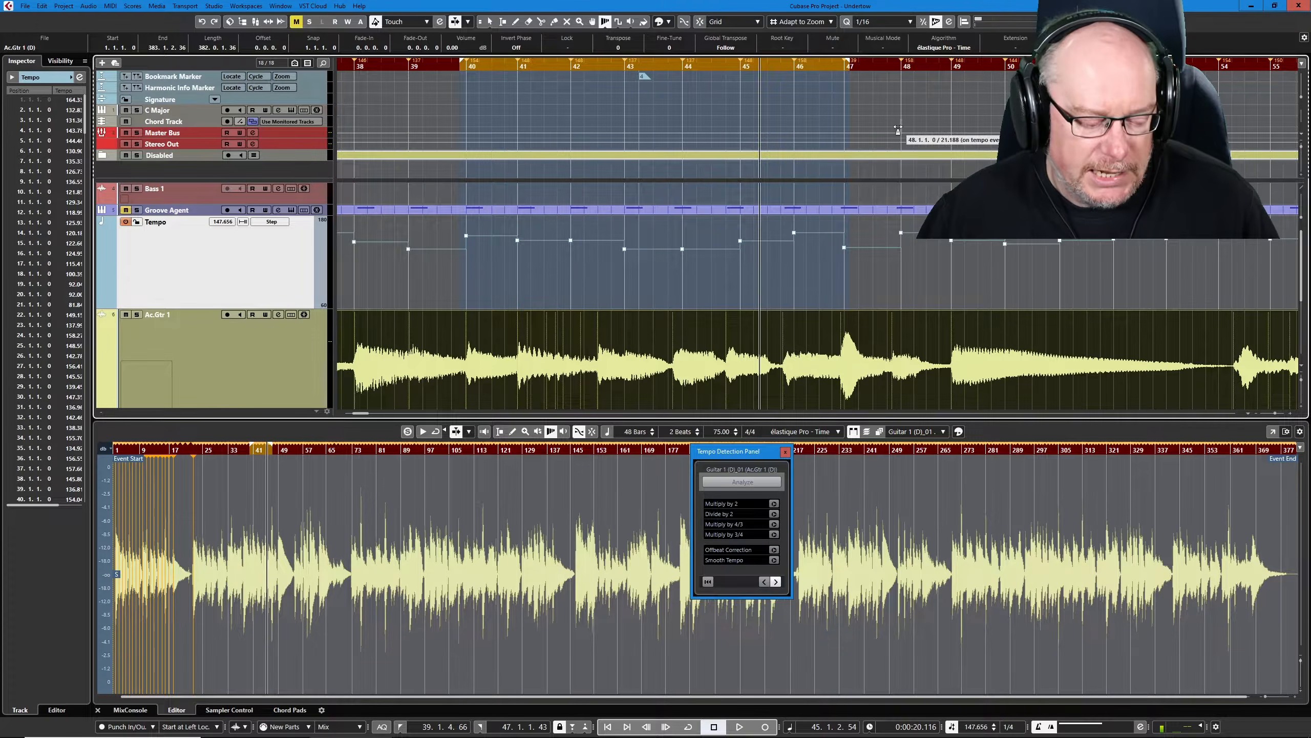
key(alt+s)
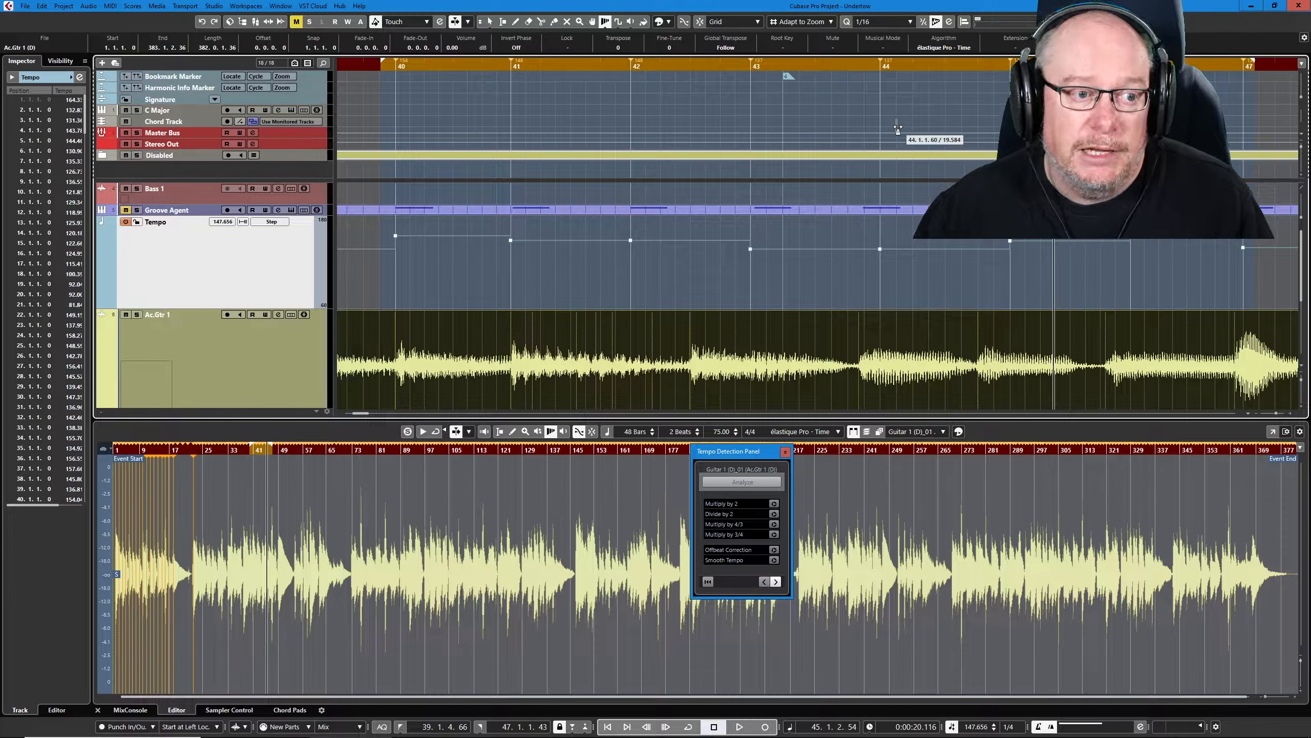
key(KP_1)
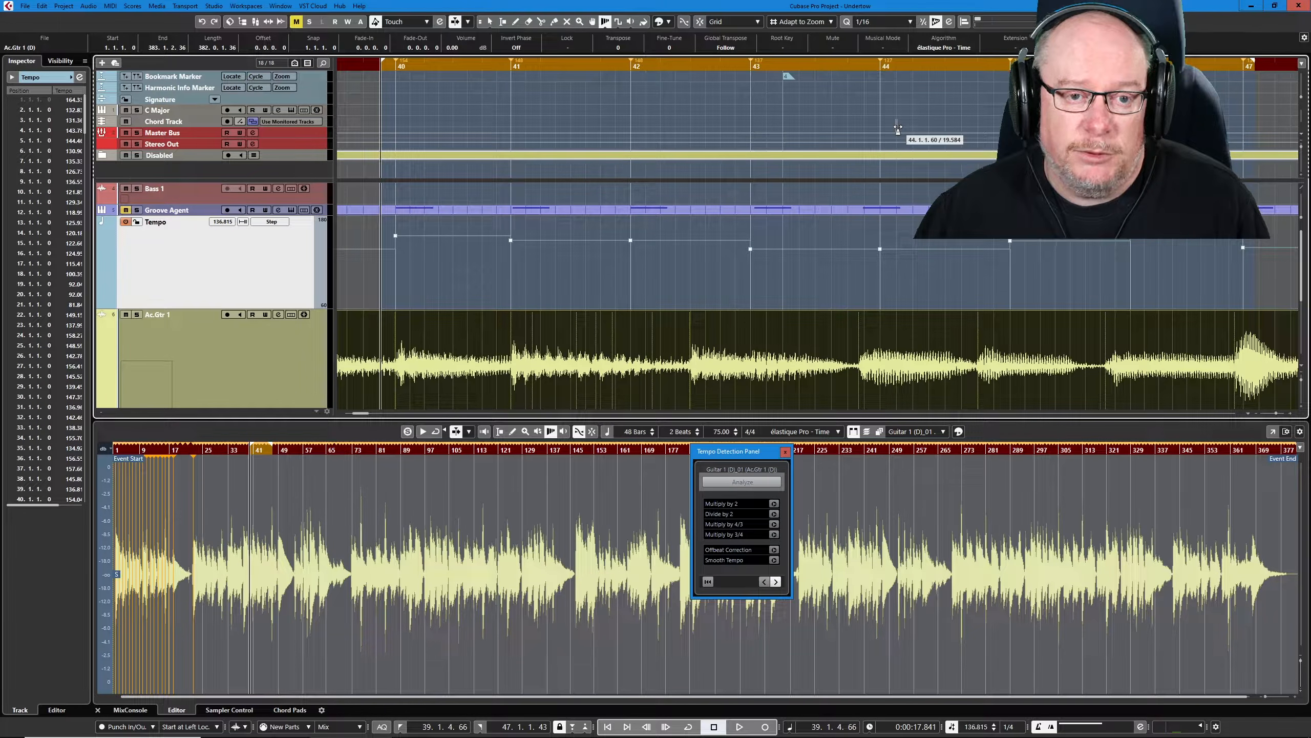
key(space)
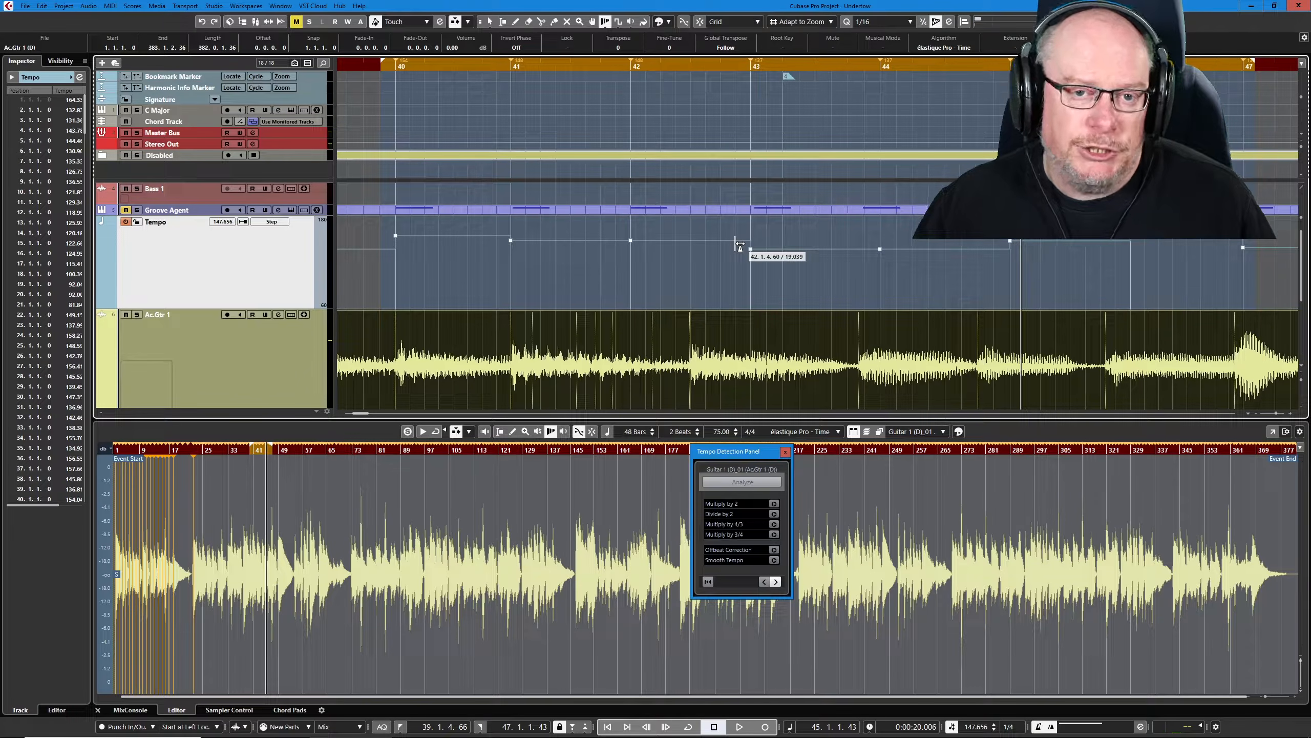
key(space)
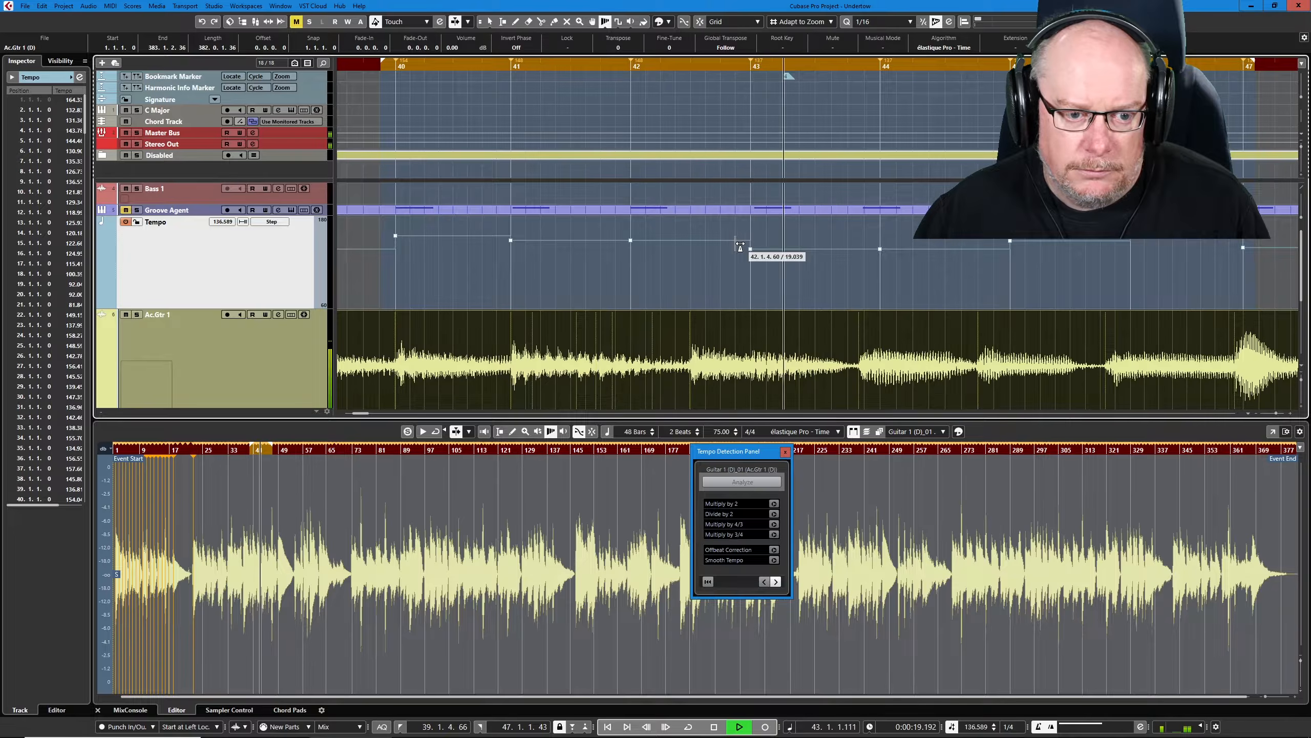
key(space)
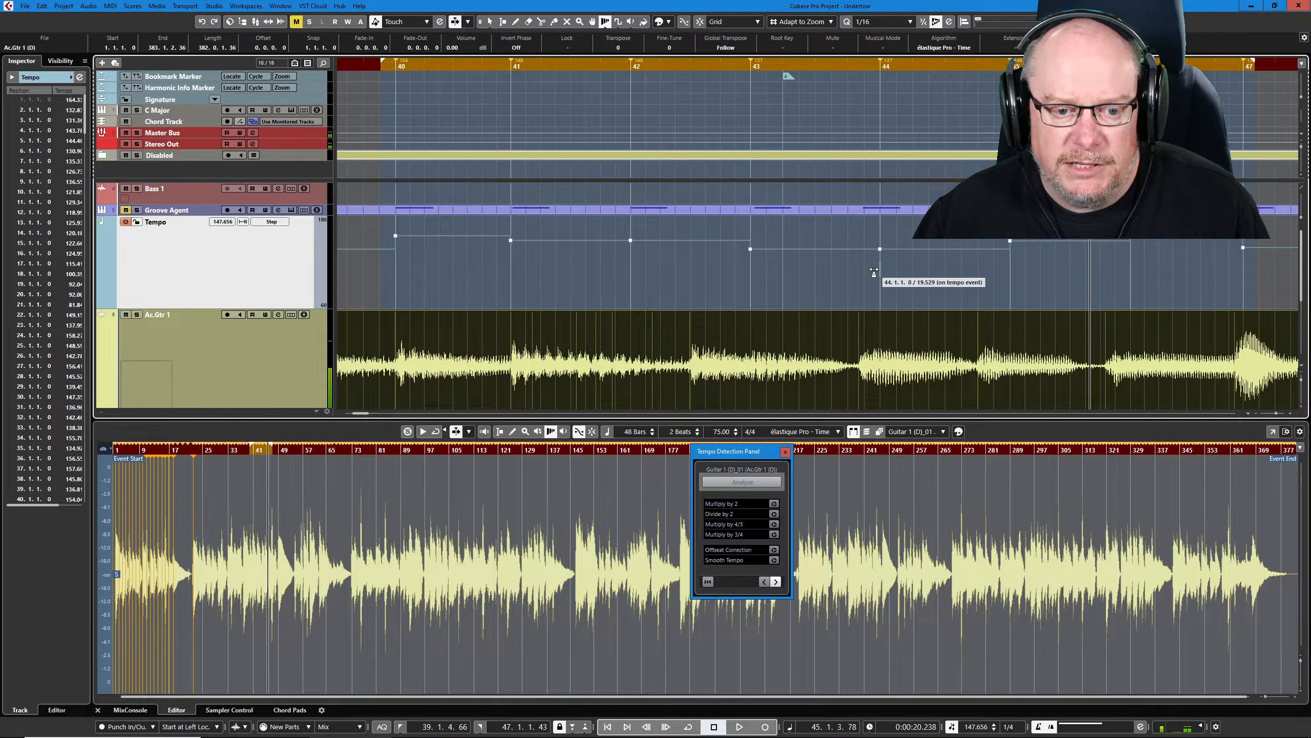
Step: Move bar 44 back onto its guitar attack and play through to bar 52
drag(879, 272, 858, 274)
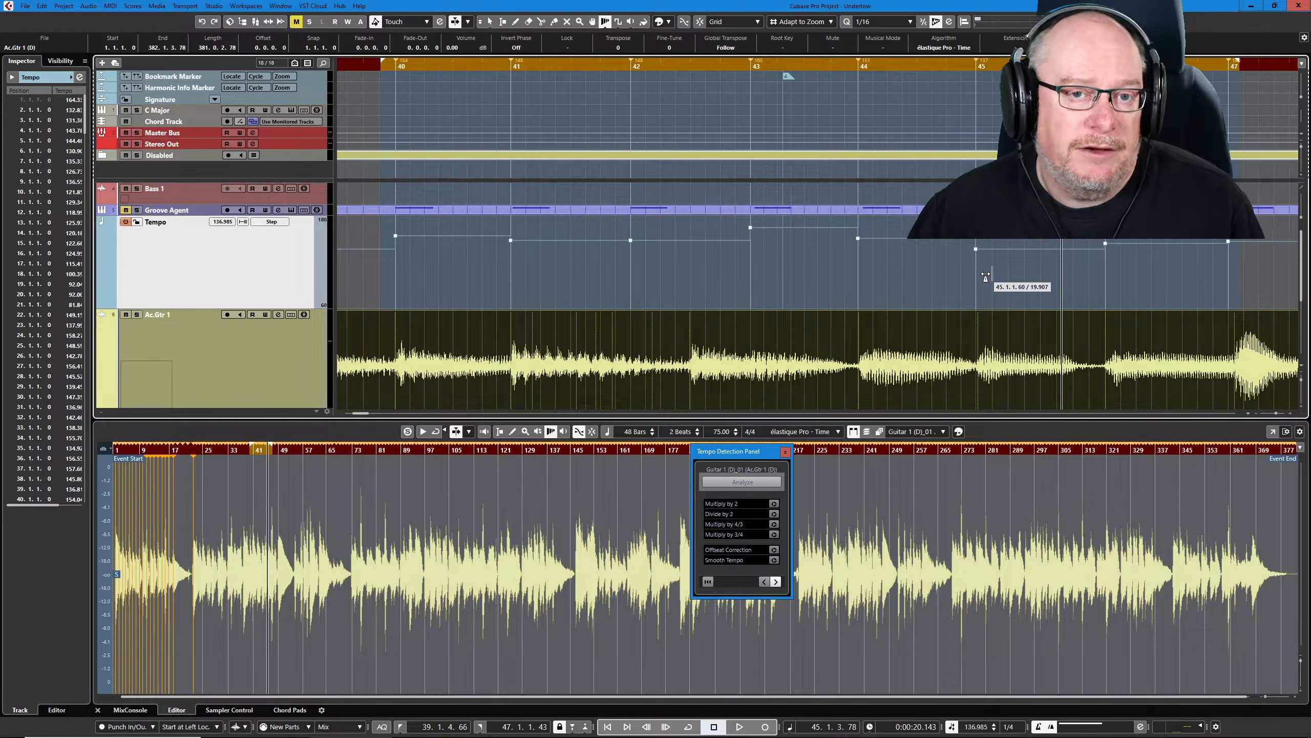
key(space)
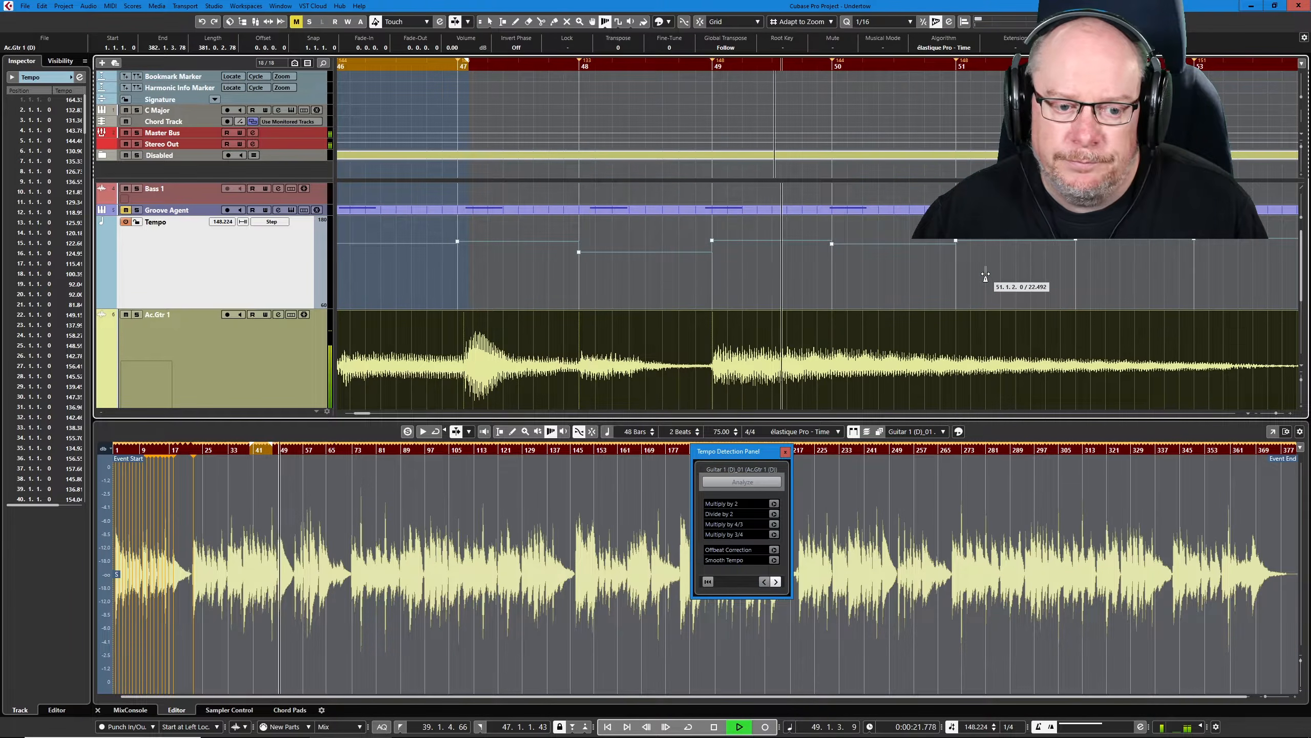
key(space)
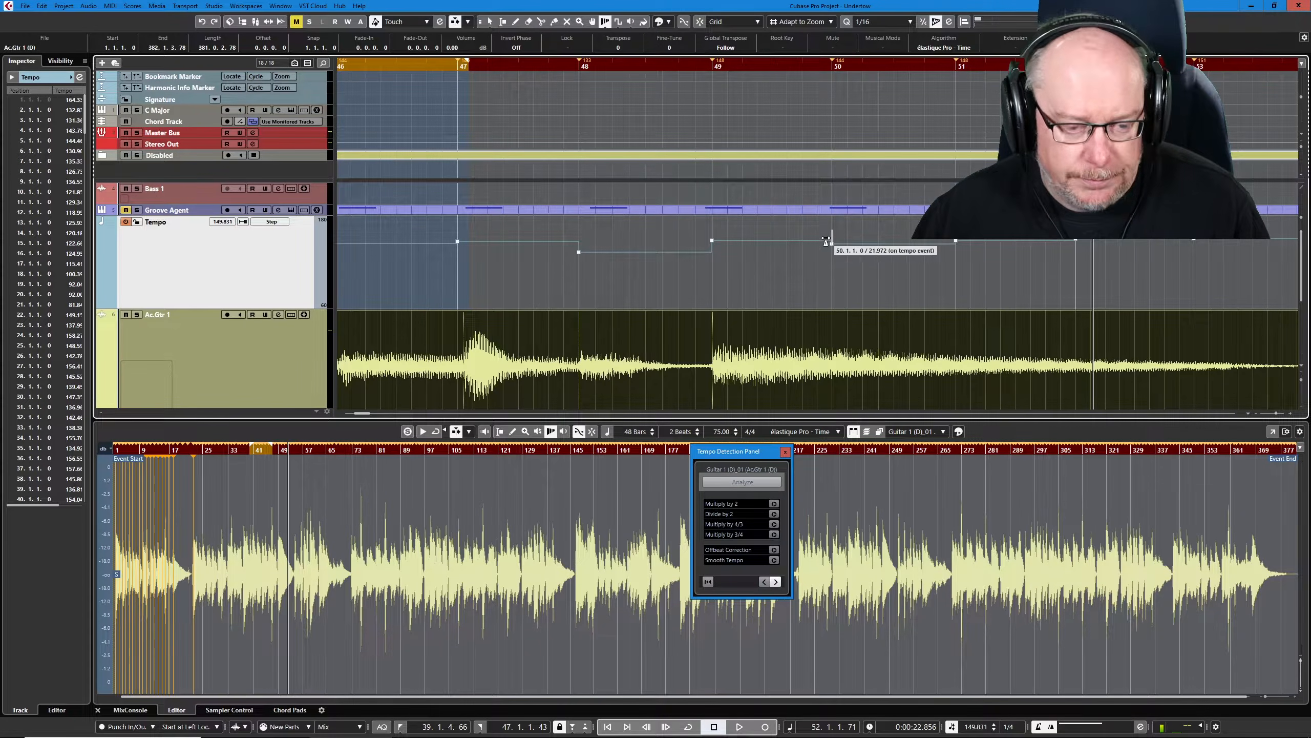
Step: Set the locator range from 47.1.2.20 to 54.1.3.119 around the sustained note and play it
key(space)
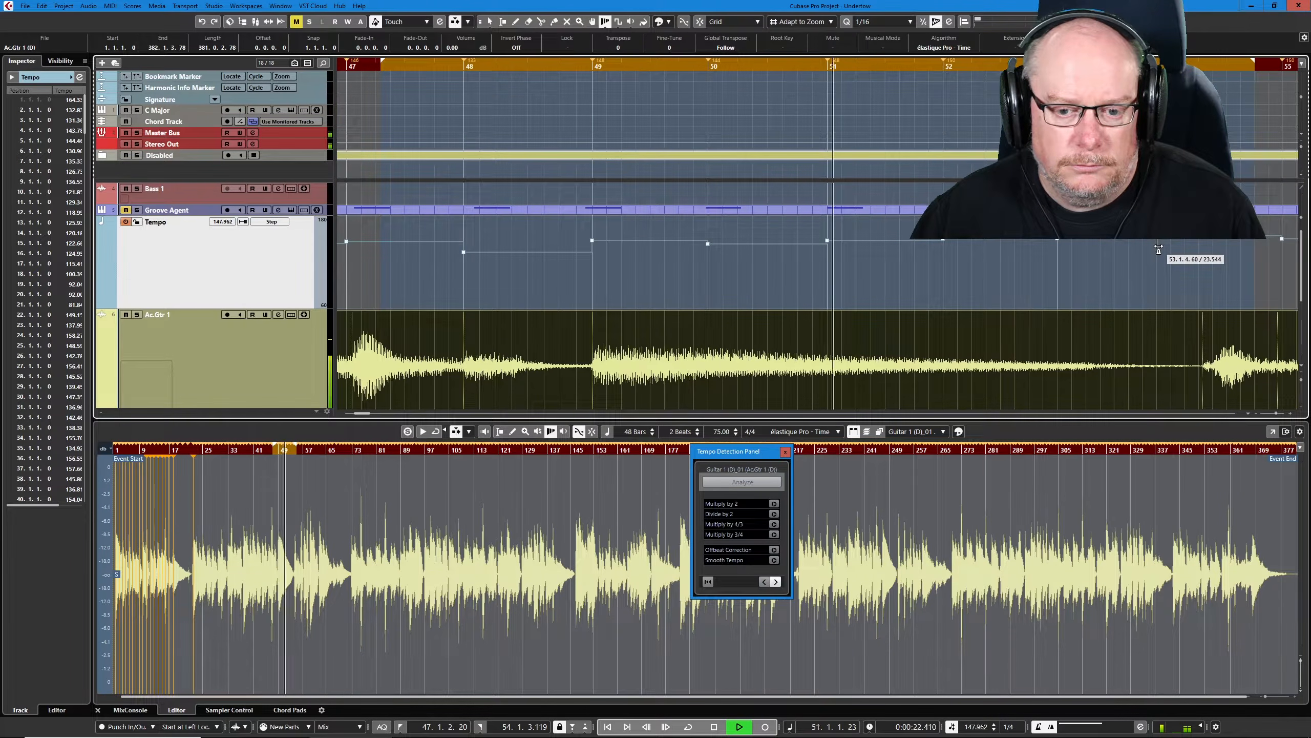
key(space)
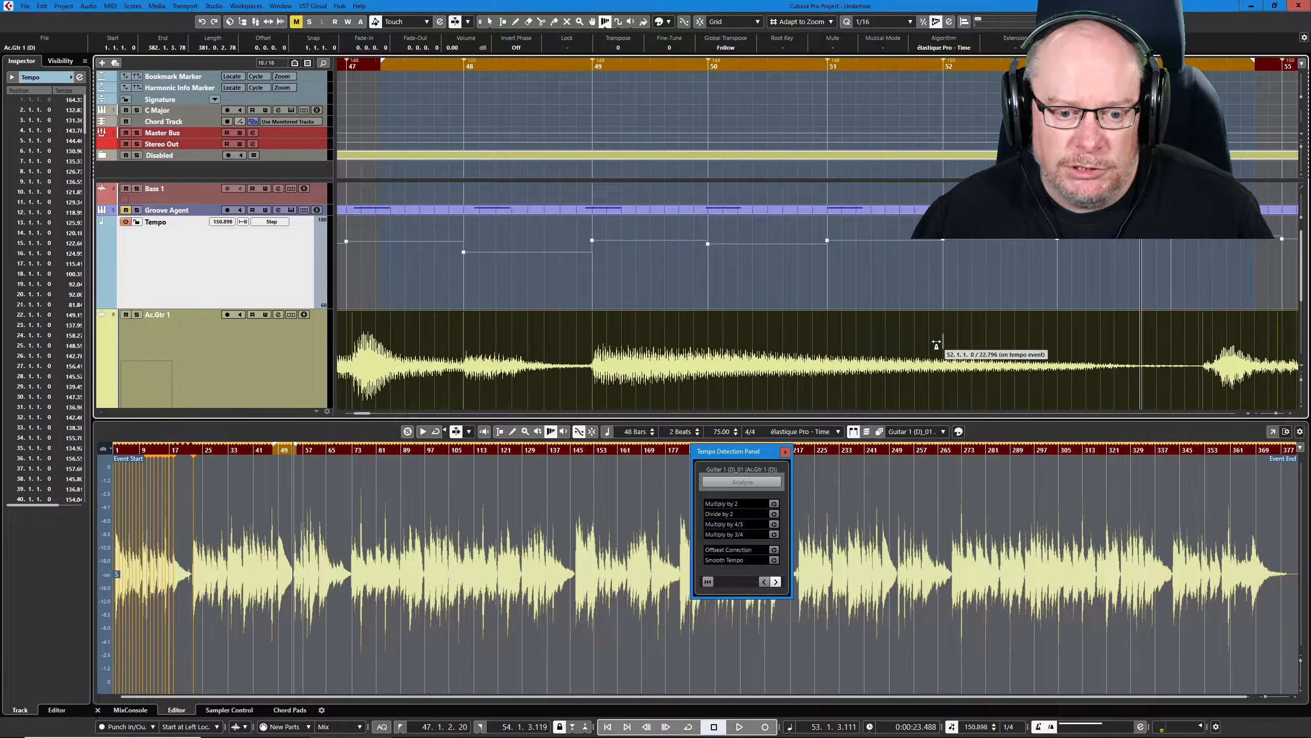
Step: End the tempo detection session and split the guitar event at 54.1.2.14, just before the next attack, then return to object selection
right_click(918, 338)
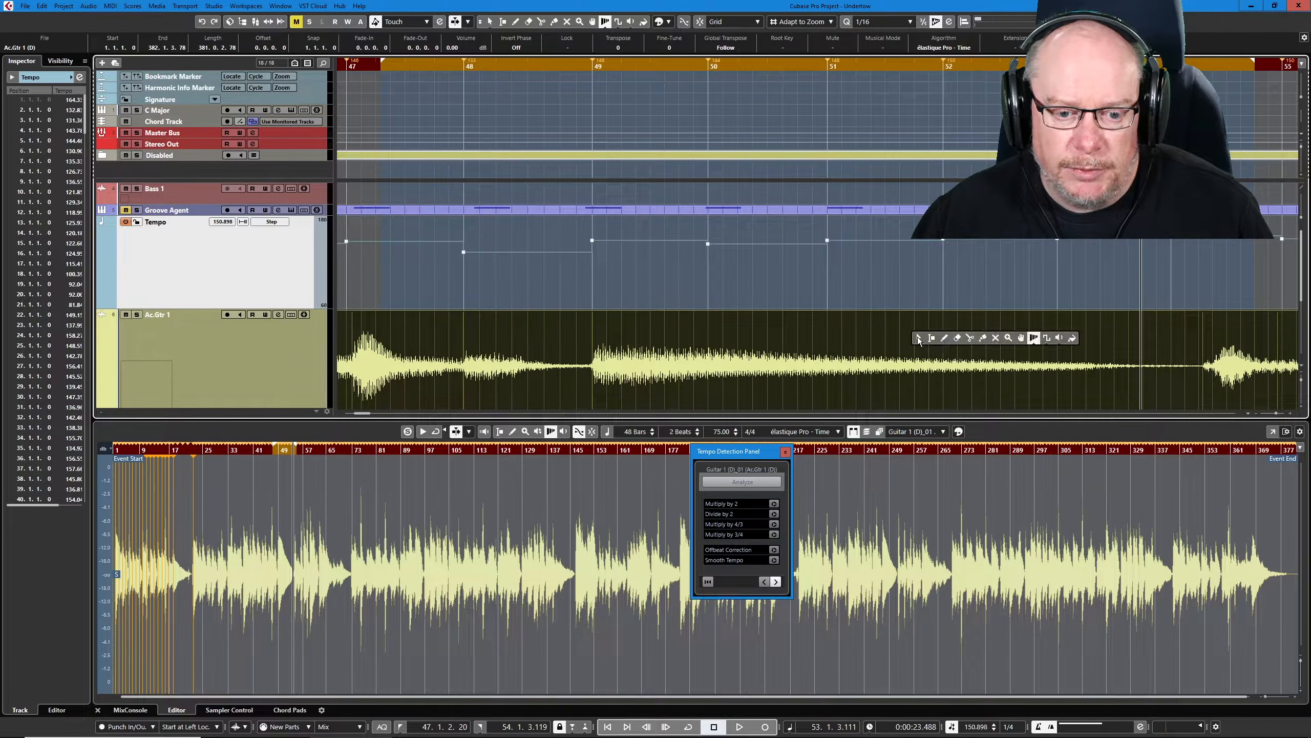
click(970, 338)
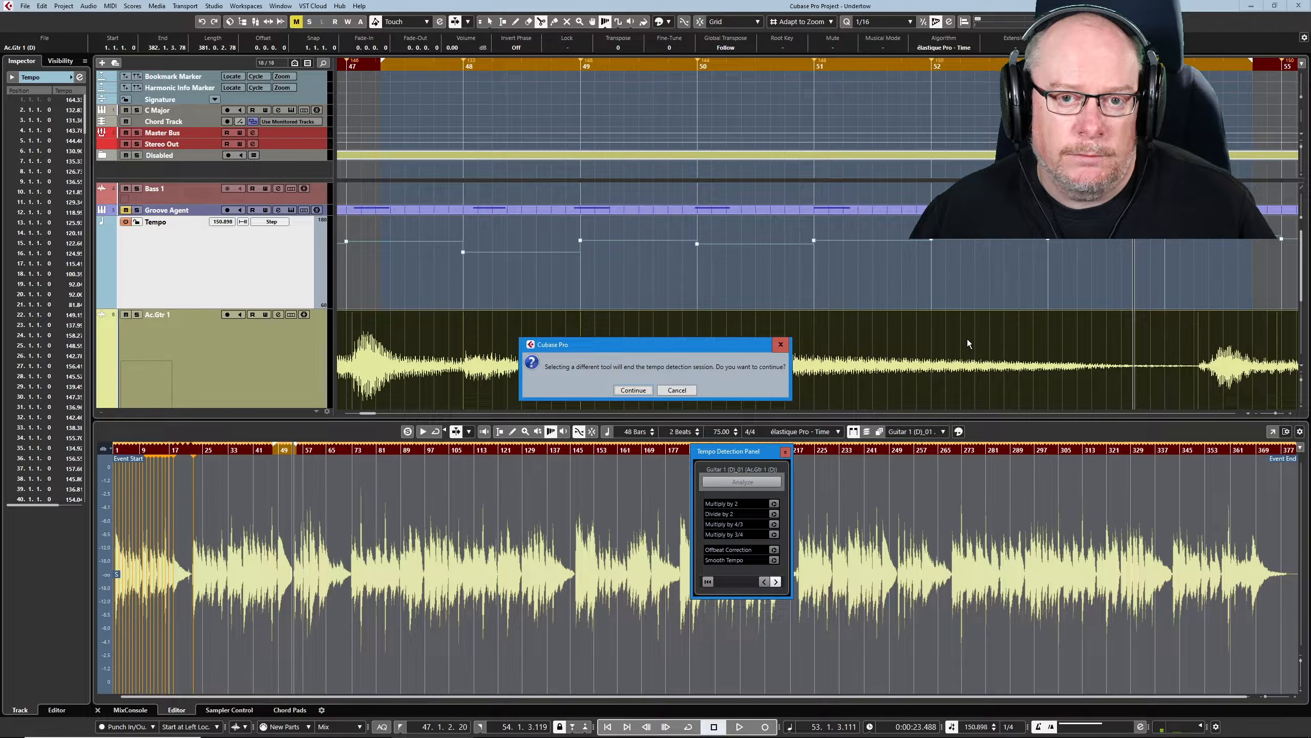
click(633, 390)
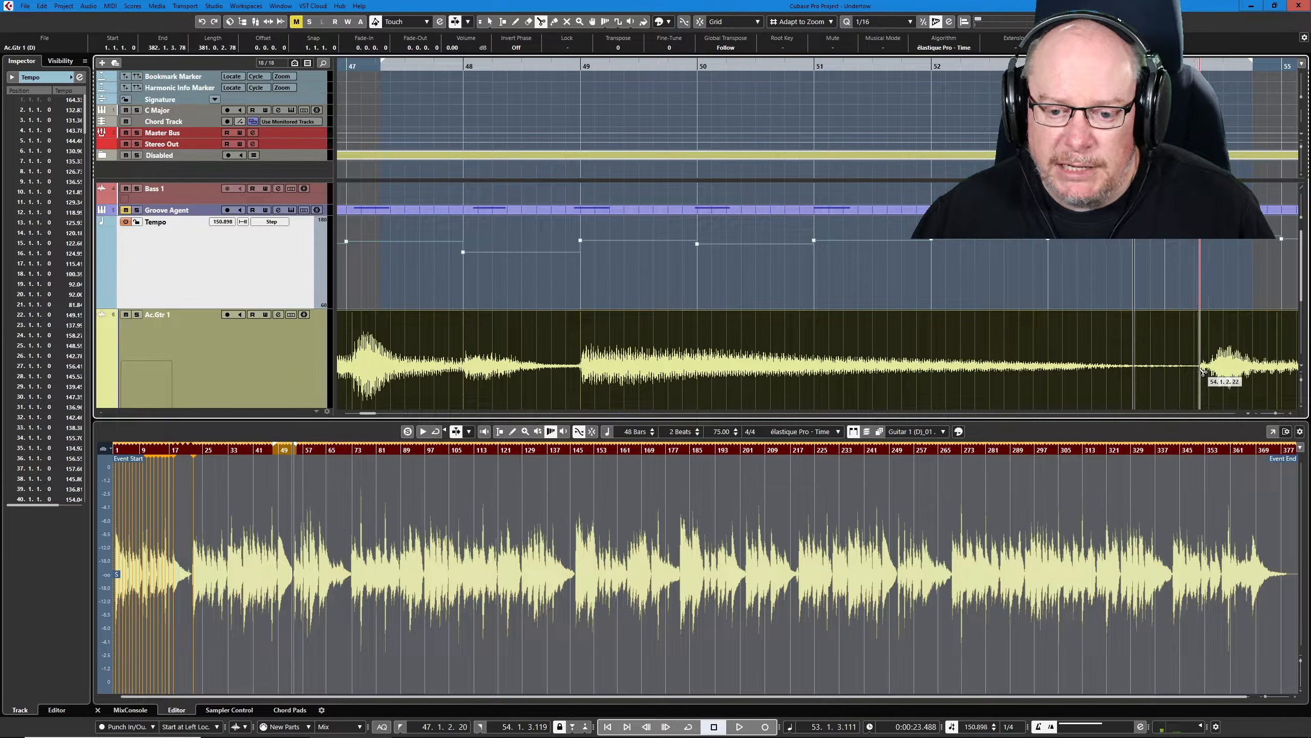
click(1201, 370)
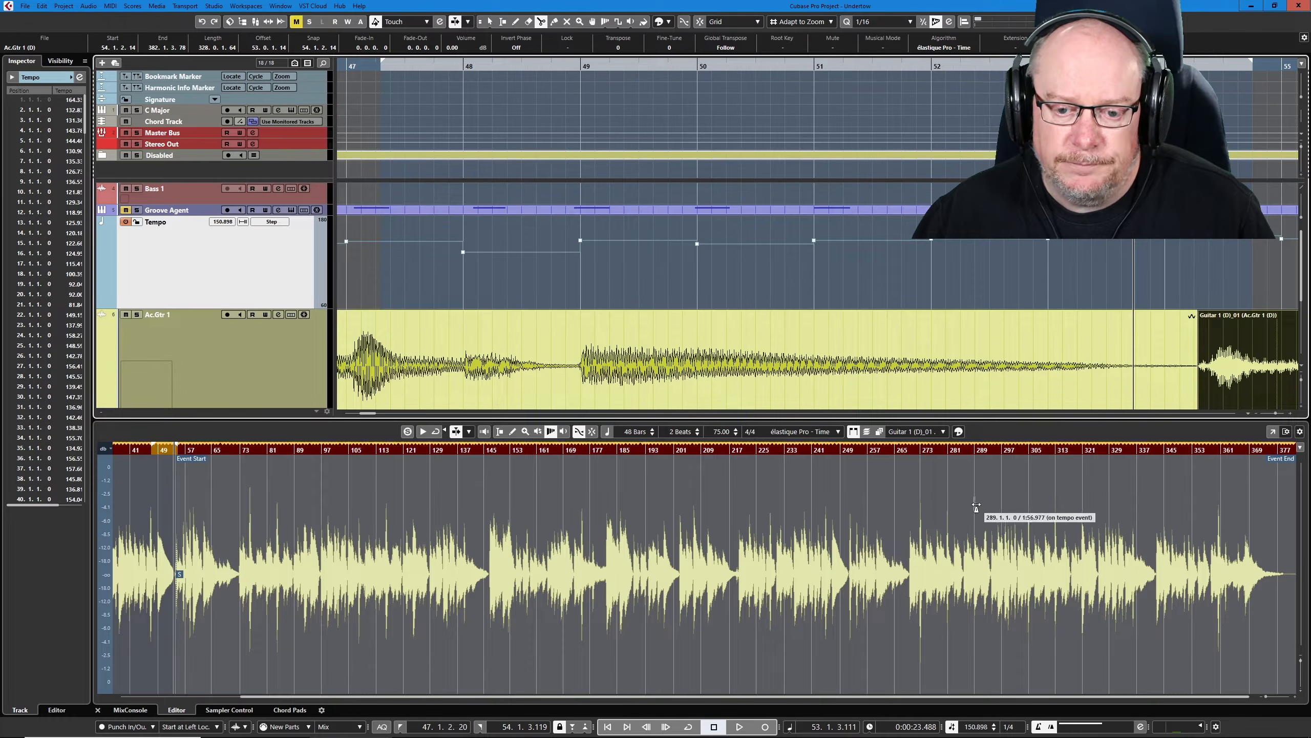
key(1)
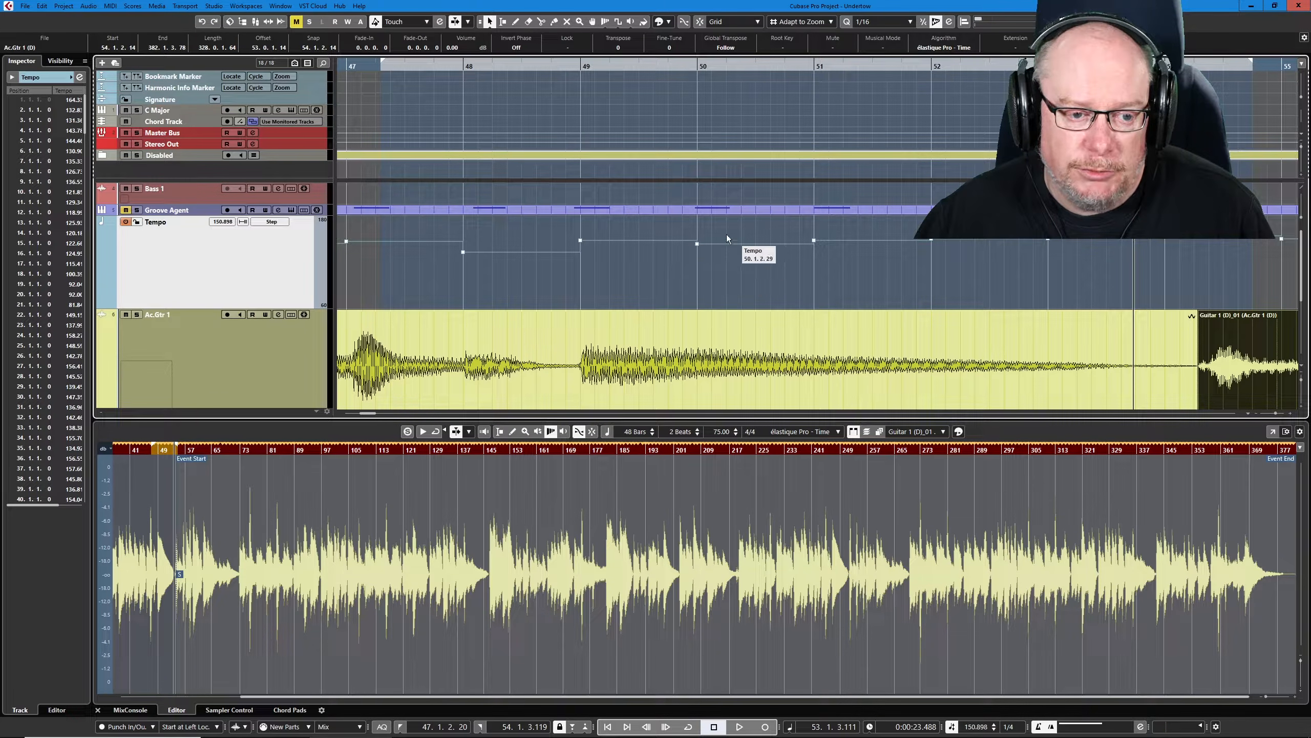
click(698, 248)
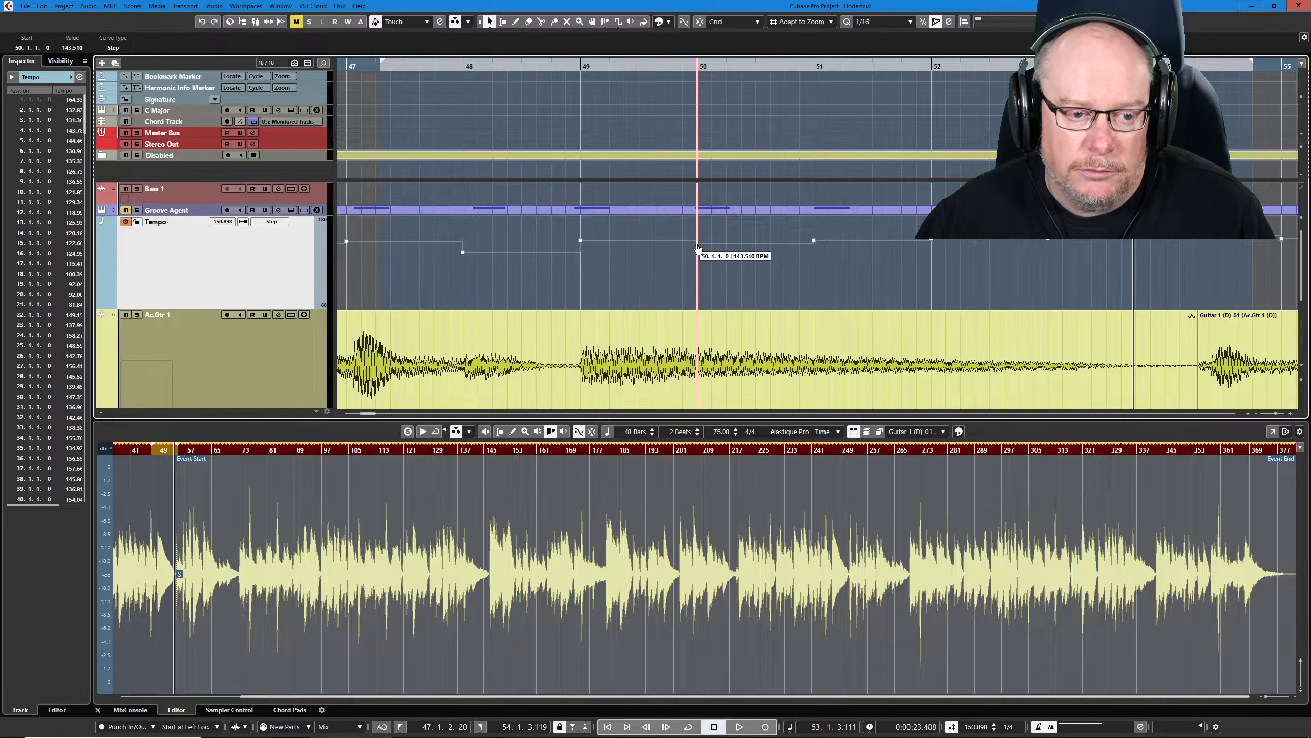
drag(697, 247, 700, 250)
key(ctrl+z)
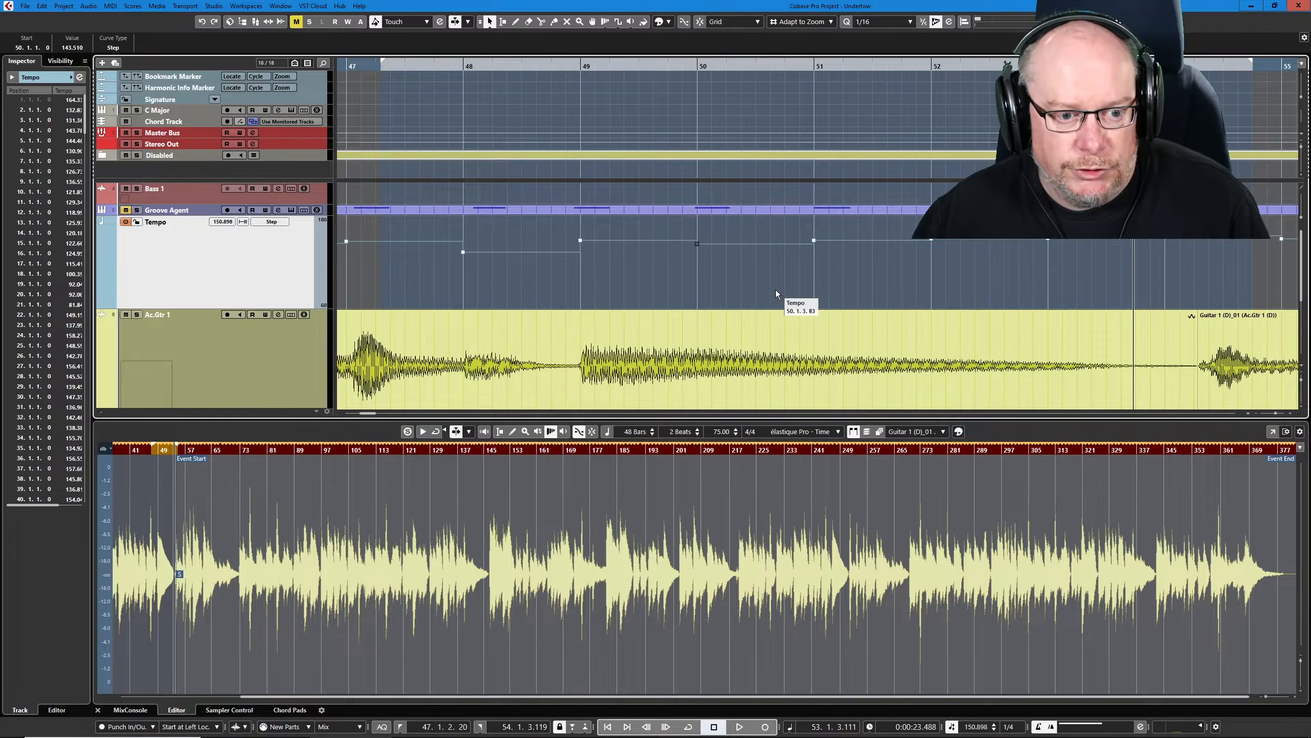
Step: Turn on snap and step the tempo down over bars 50 to 53, using 133 BPM at bar 50, 119 at bar 52 and 111 at bar 53
click(700, 21)
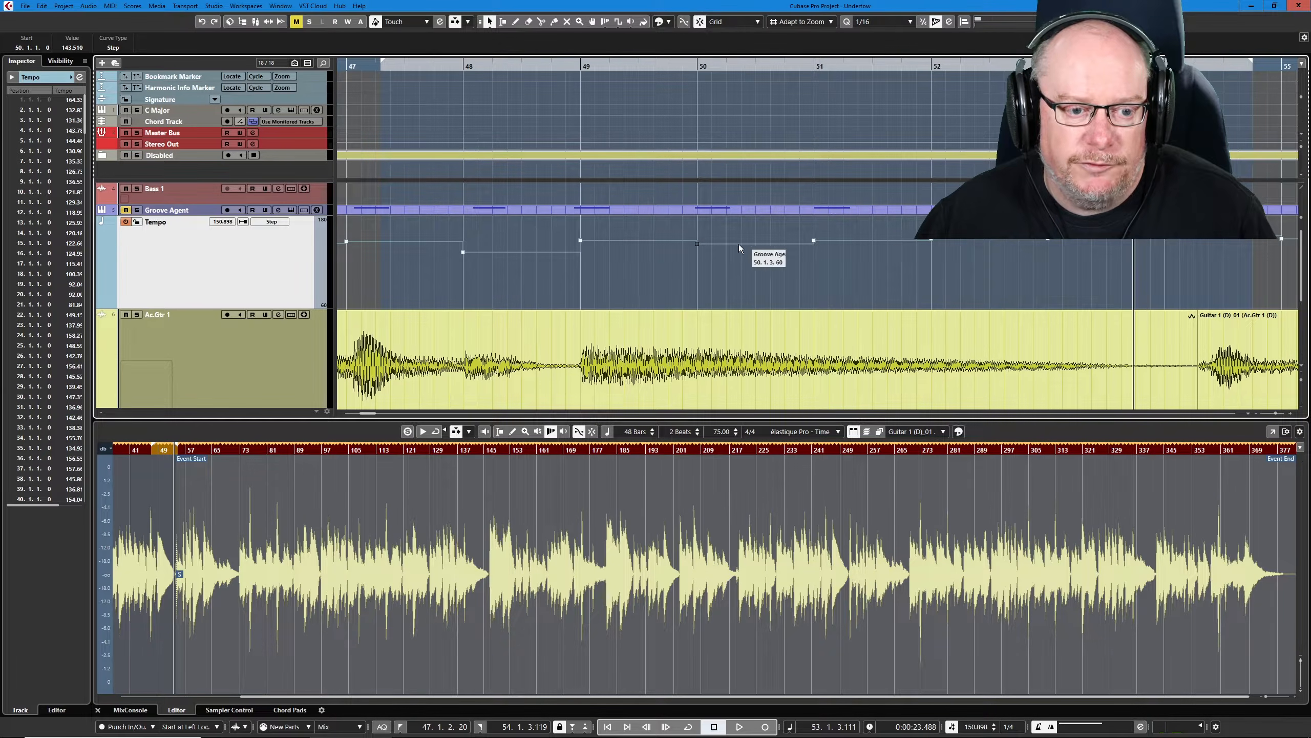
drag(699, 246, 698, 252)
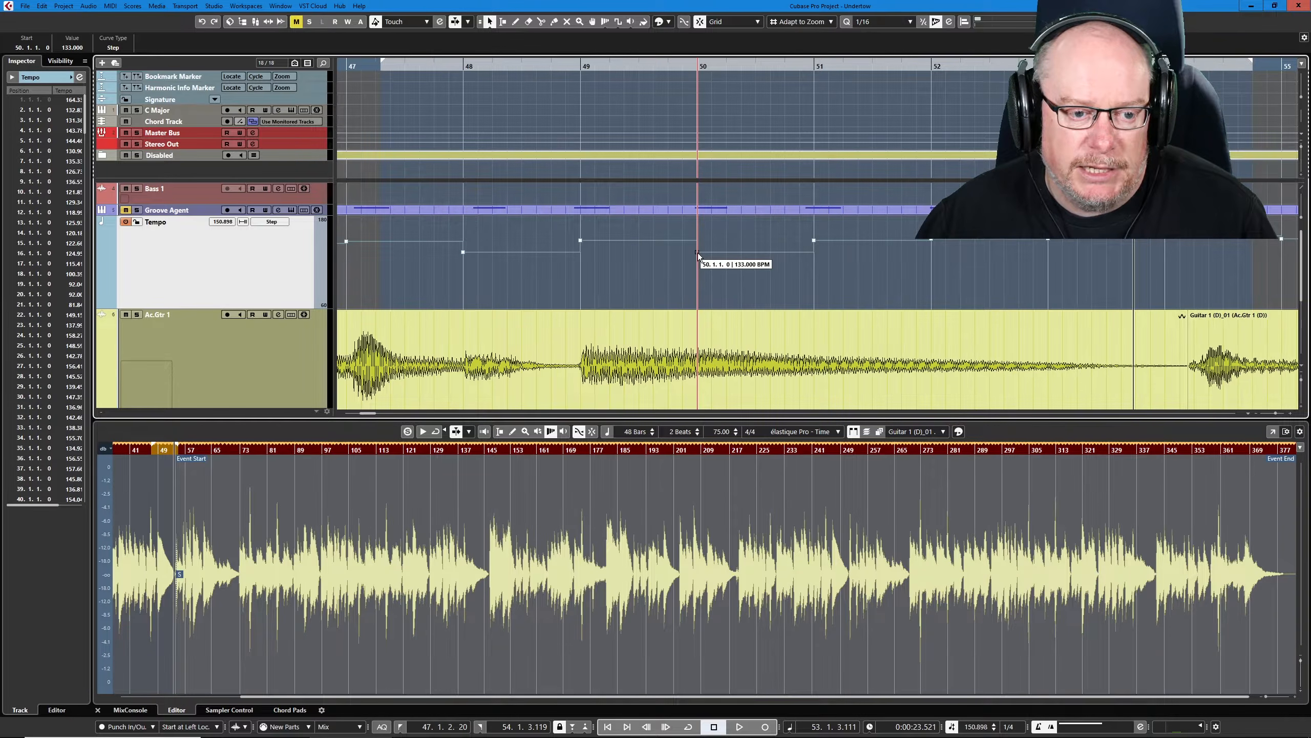
drag(812, 241, 814, 261)
drag(932, 240, 932, 264)
click(1049, 241)
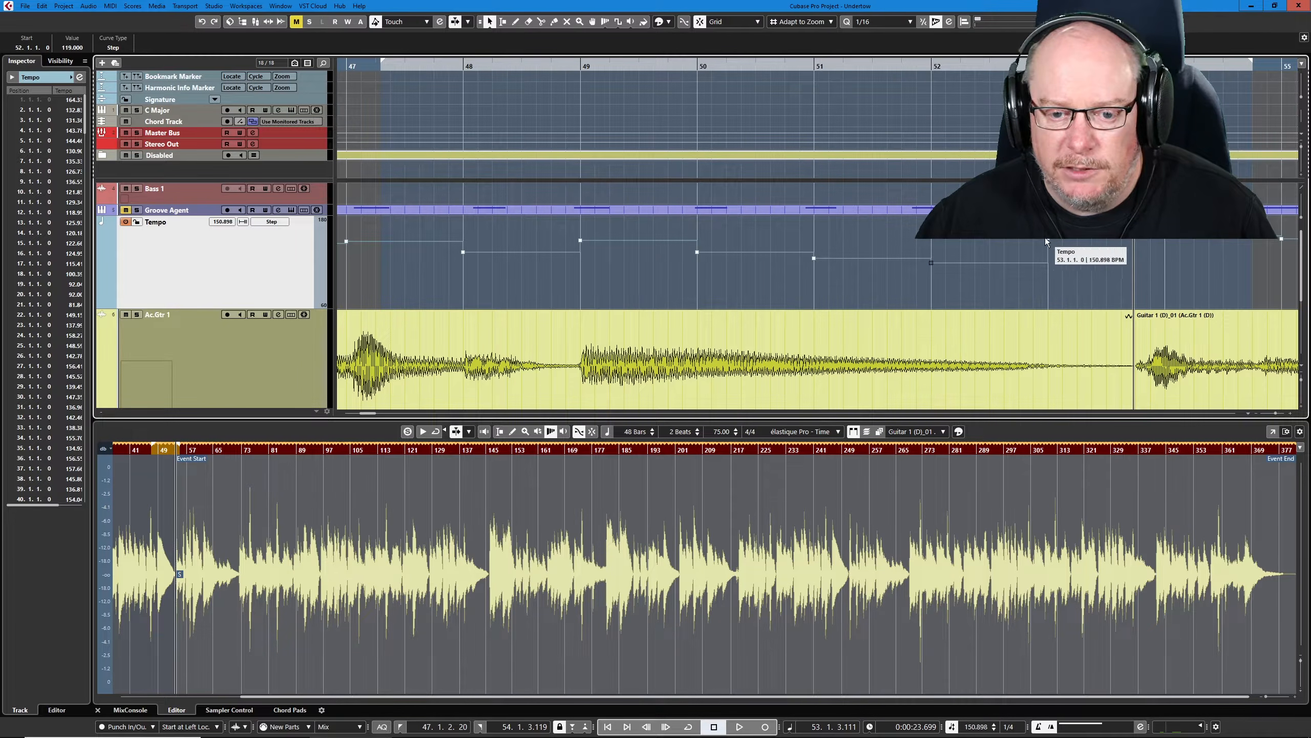
drag(1049, 241, 1043, 268)
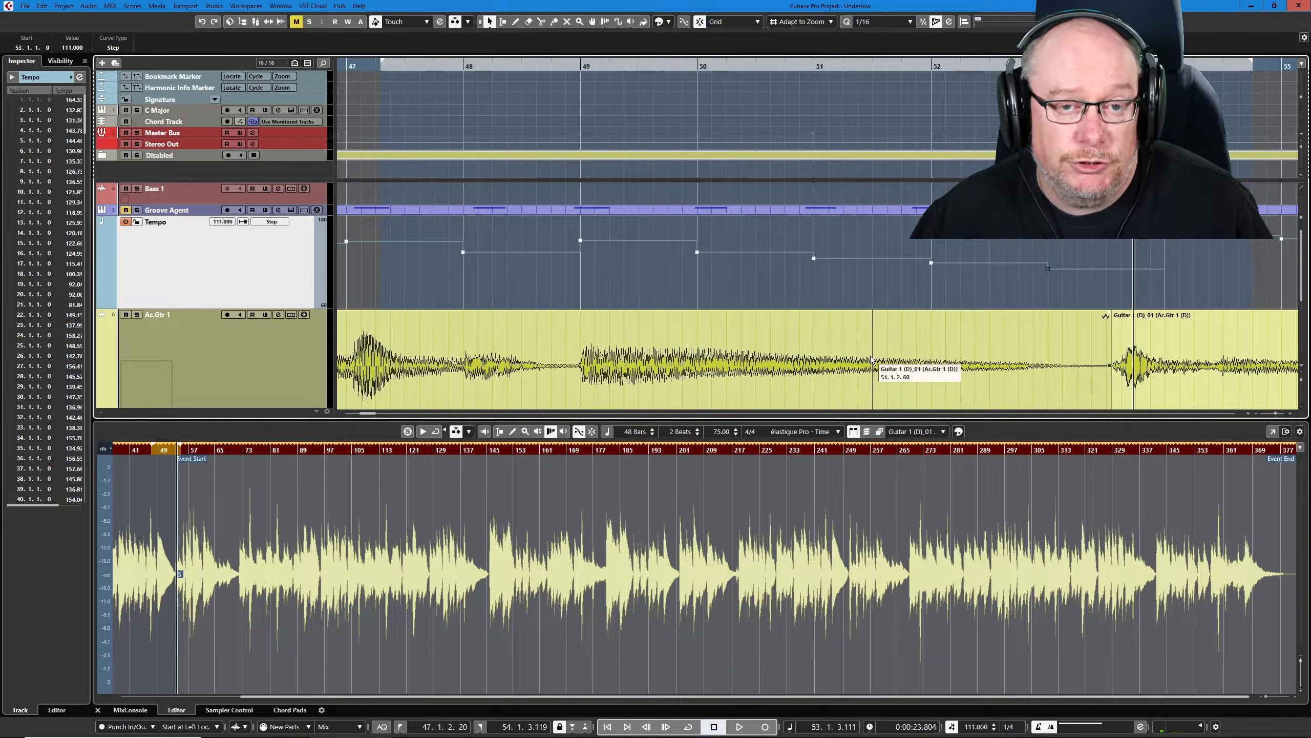
Step: Erase the tempo points at bars 51 and 52
right_click(742, 270)
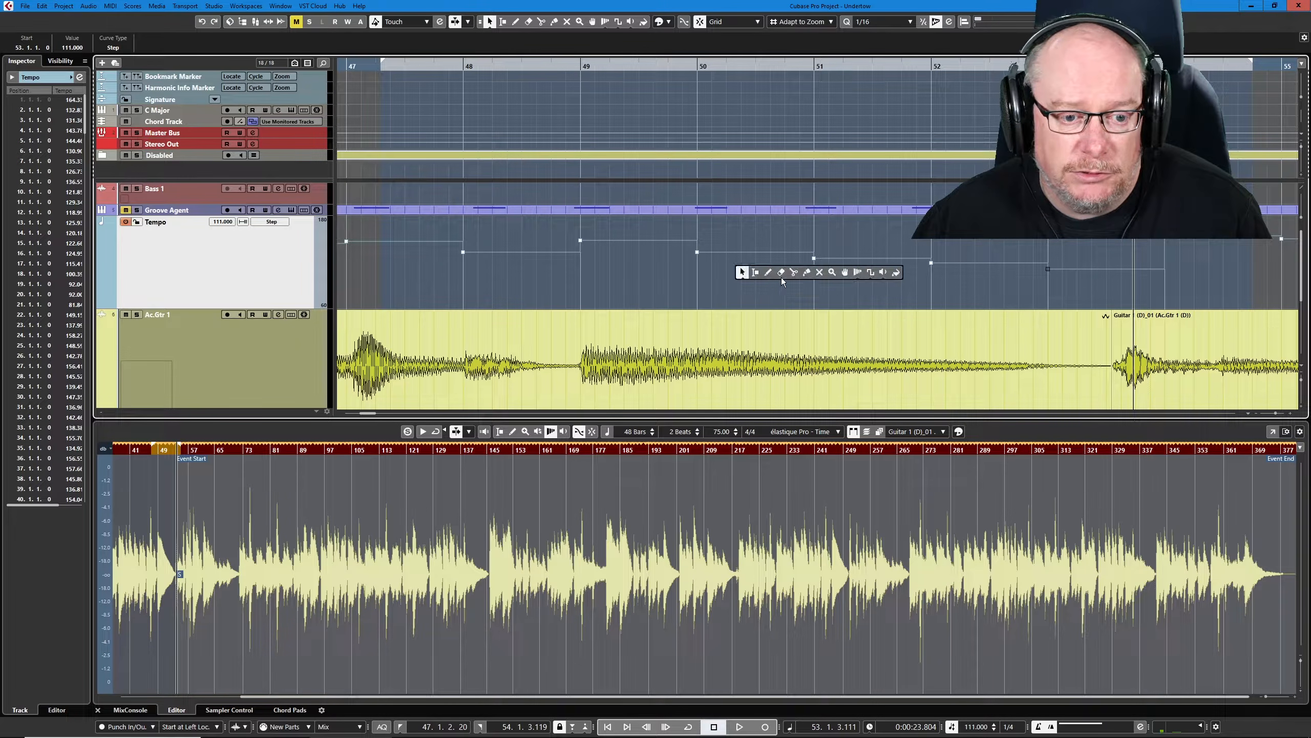
click(779, 269)
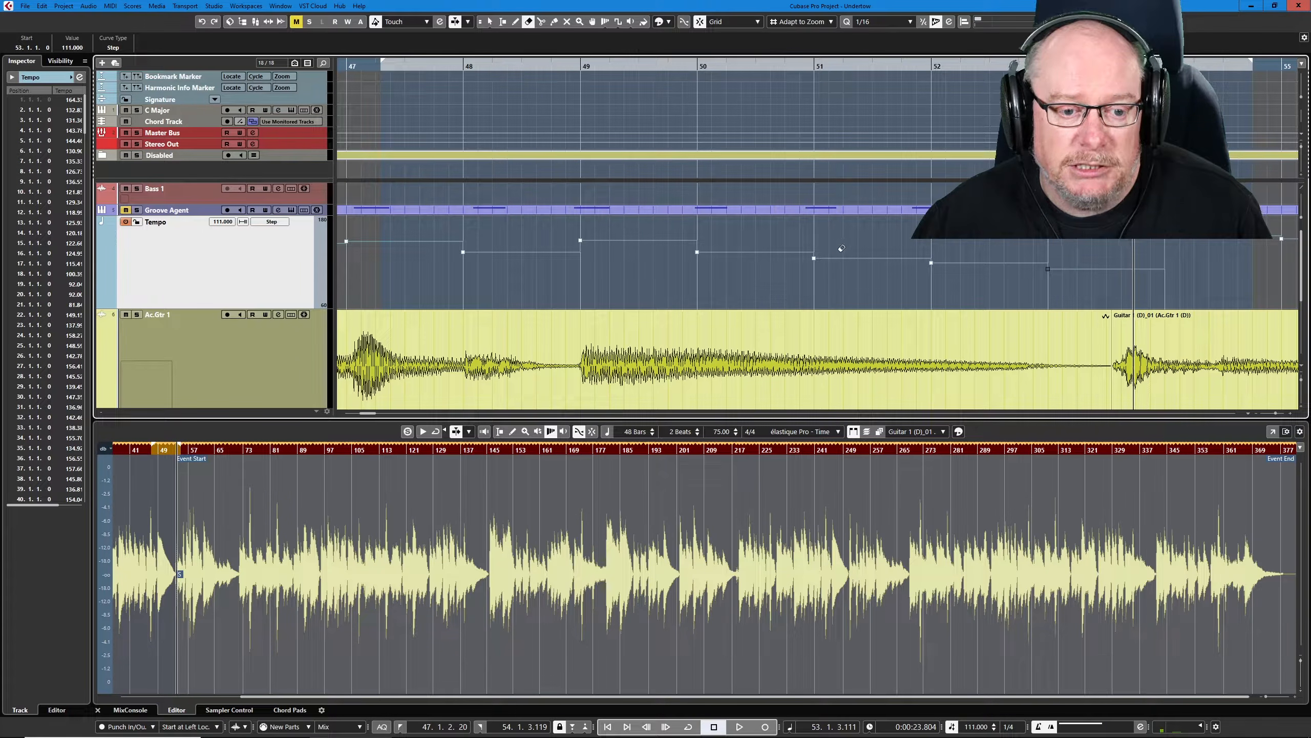
click(814, 257)
click(931, 260)
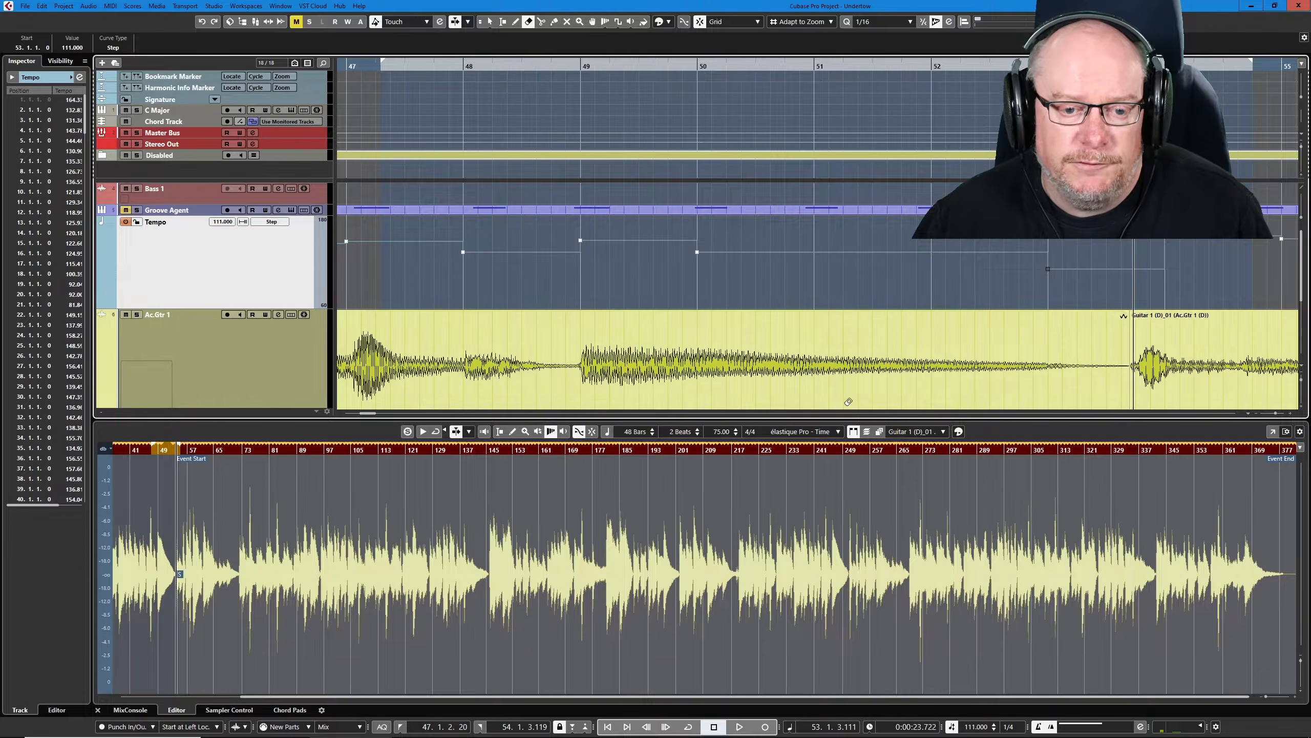
Step: Move the bar 50 tempo point to bar 51 at 113 BPM and the bar 53 point to mid-bar 52 at 104, setting bar 49 to 125
right_click(693, 286)
click(694, 288)
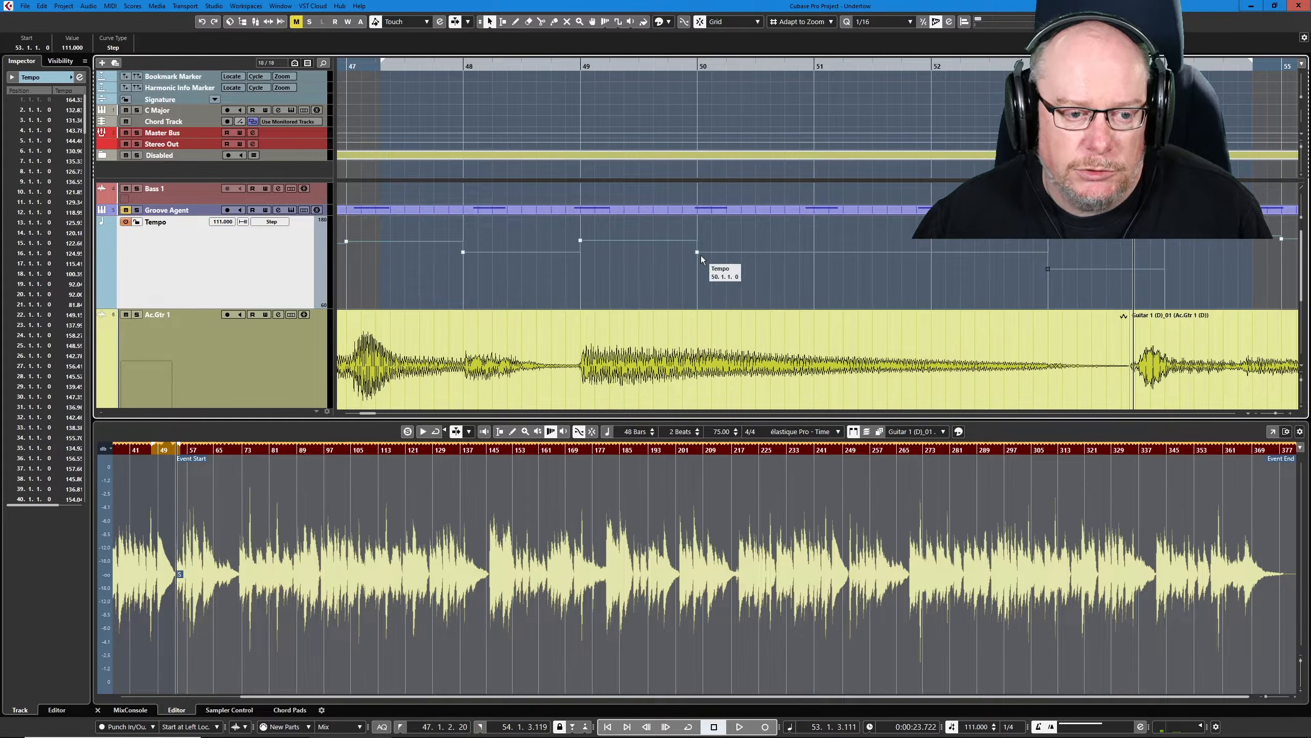
drag(697, 257, 816, 268)
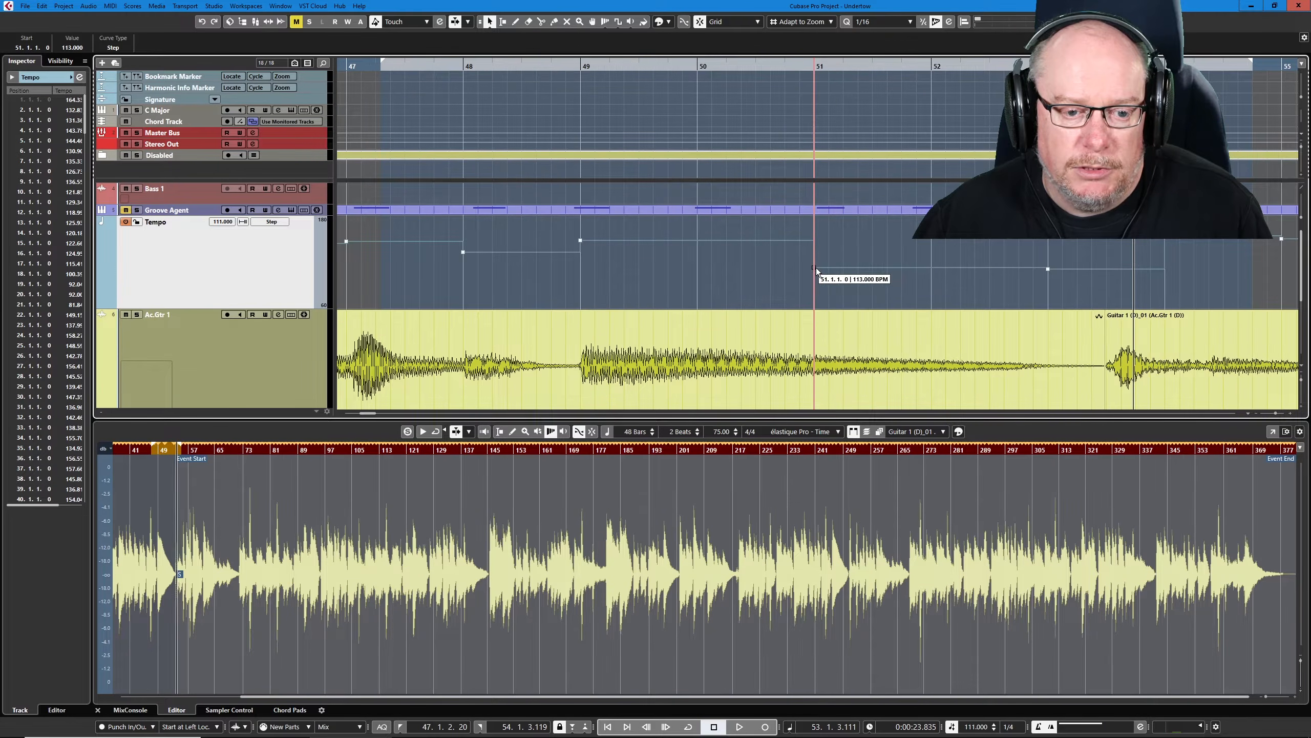
drag(1059, 268, 989, 275)
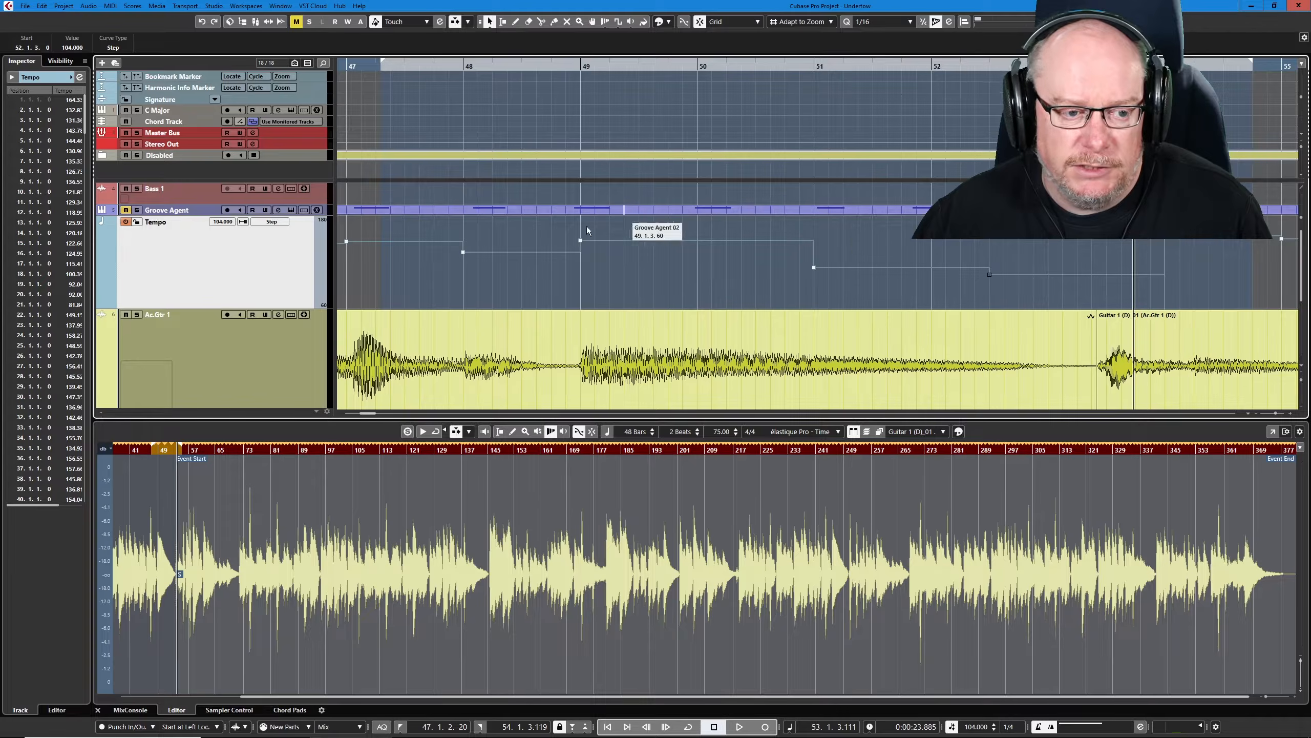
drag(581, 242, 586, 258)
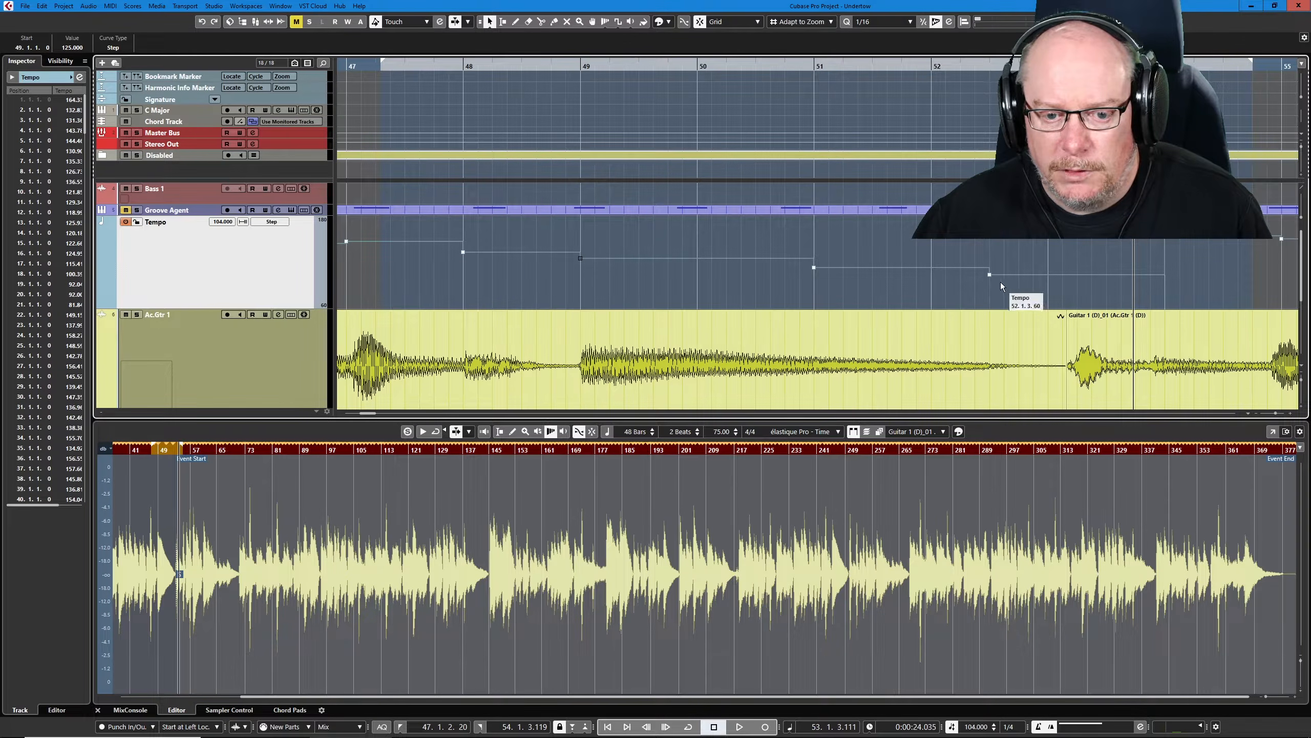
Step: Shift the bar 51 tempo point to 50.1.4.60, lower the mid-bar 52 point to 87 BPM, and play the sustained passage
mouse_move(990, 275)
mouse_down()
mouse_move(992, 248)
mouse_move(989, 283)
mouse_up()
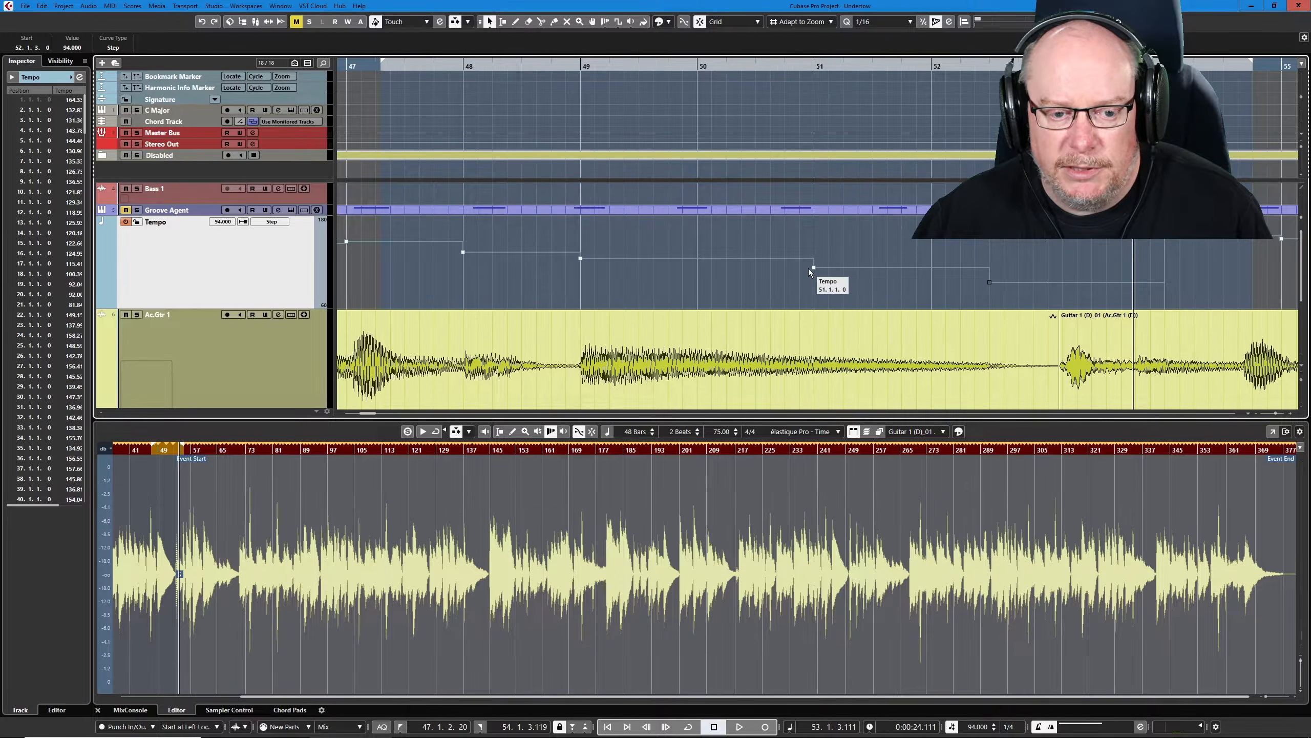
click(813, 268)
drag(814, 271, 794, 279)
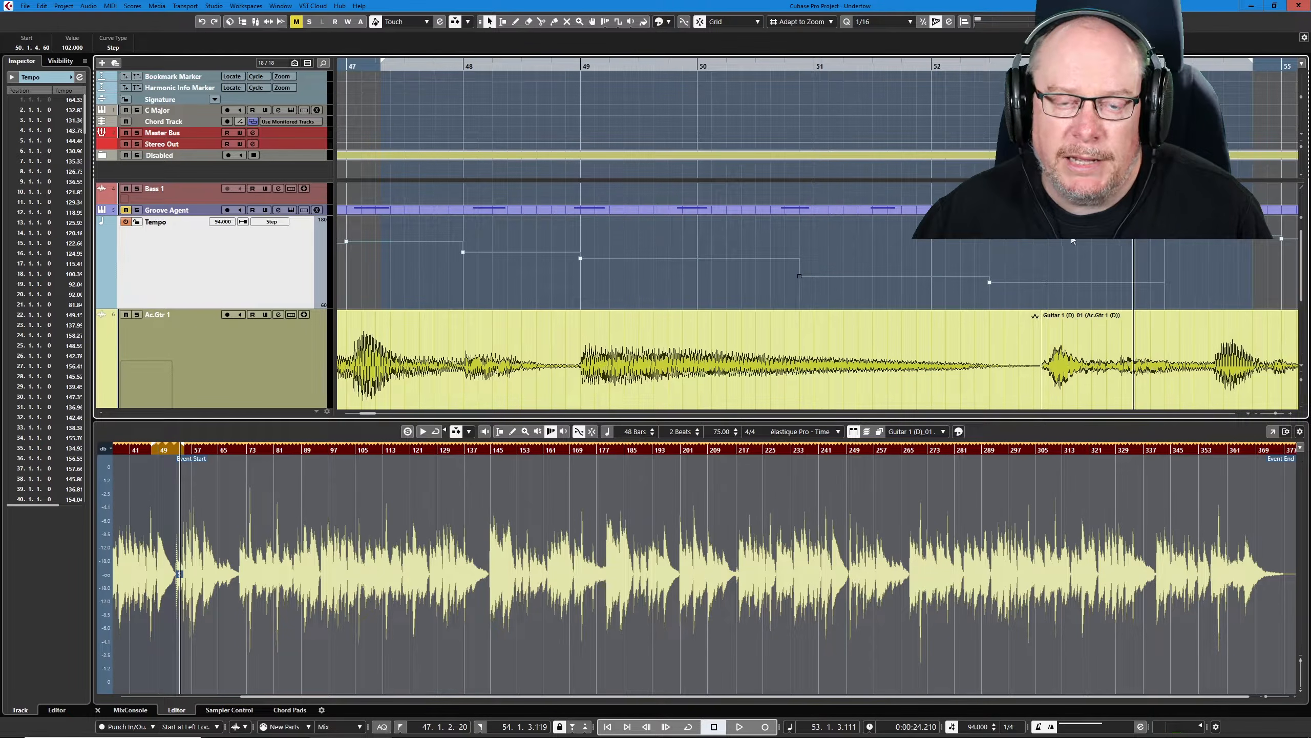
drag(800, 276, 799, 273)
drag(990, 283, 989, 288)
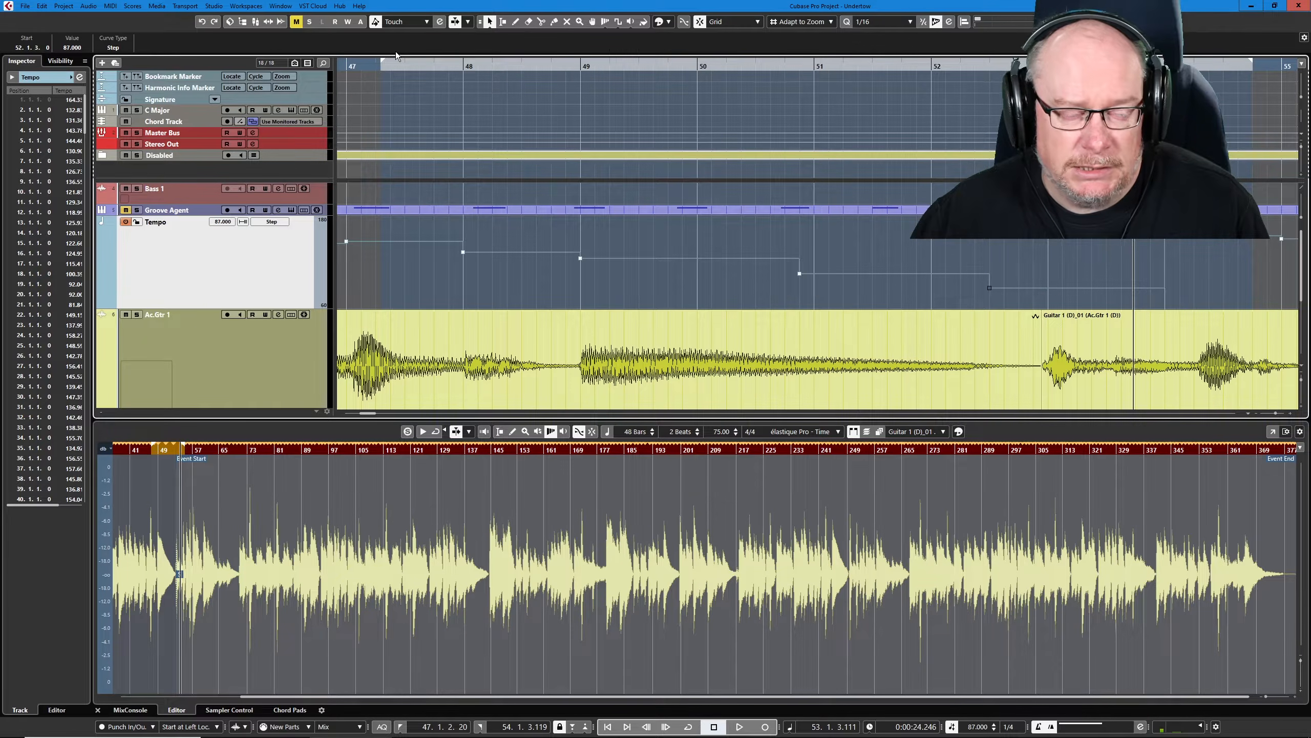
key(space)
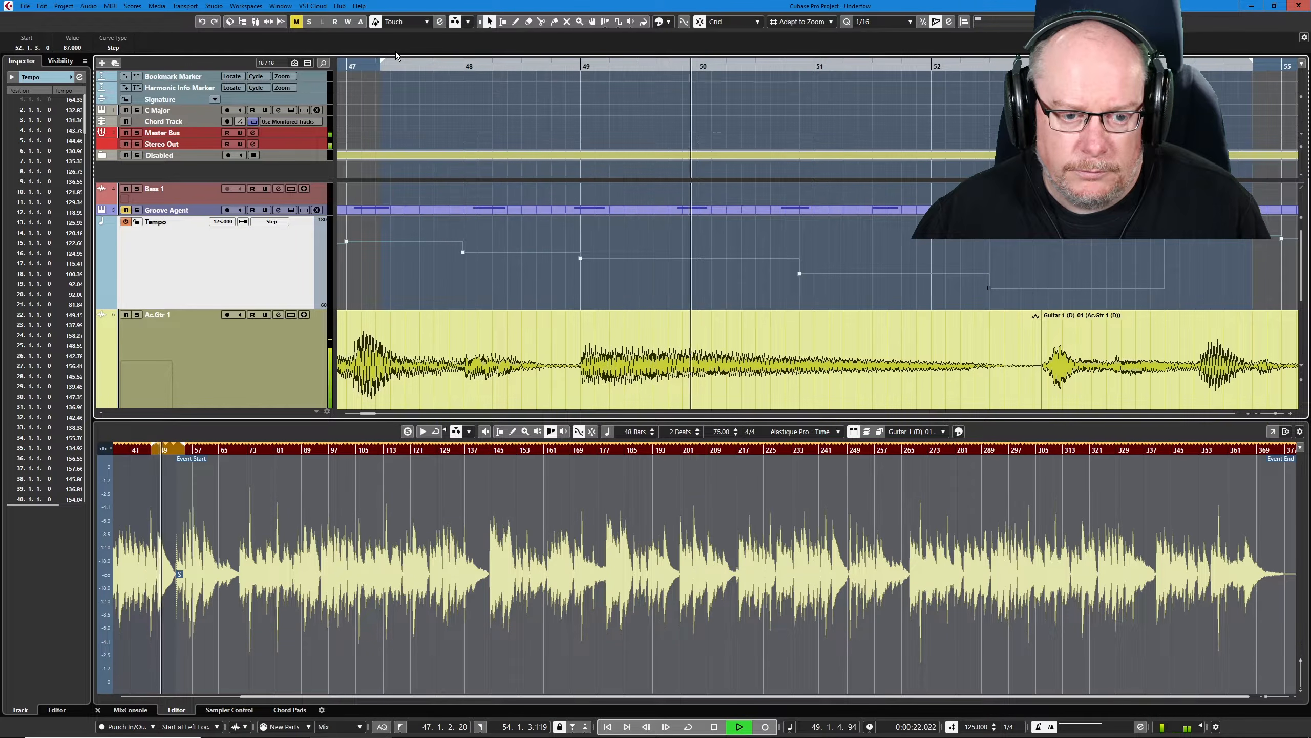
key(space)
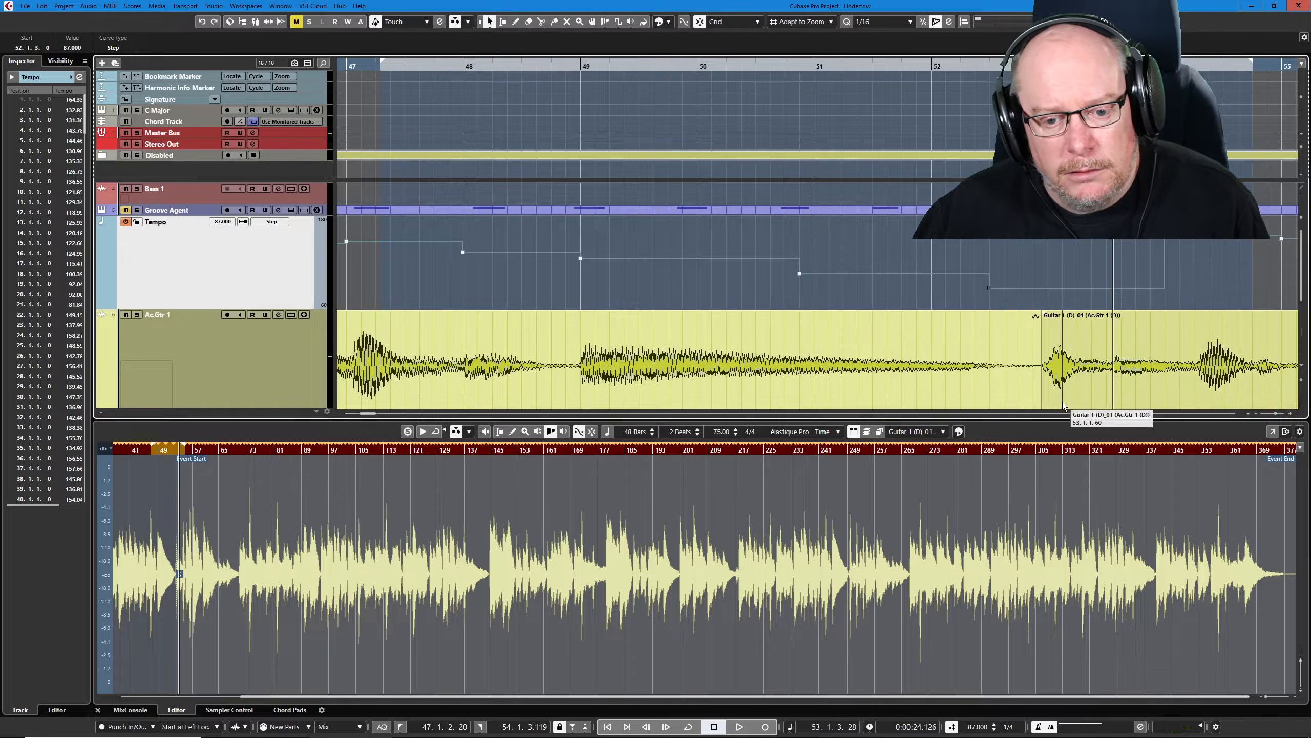
Step: Run tempo detection on the guitar event that follows the split
click(1089, 345)
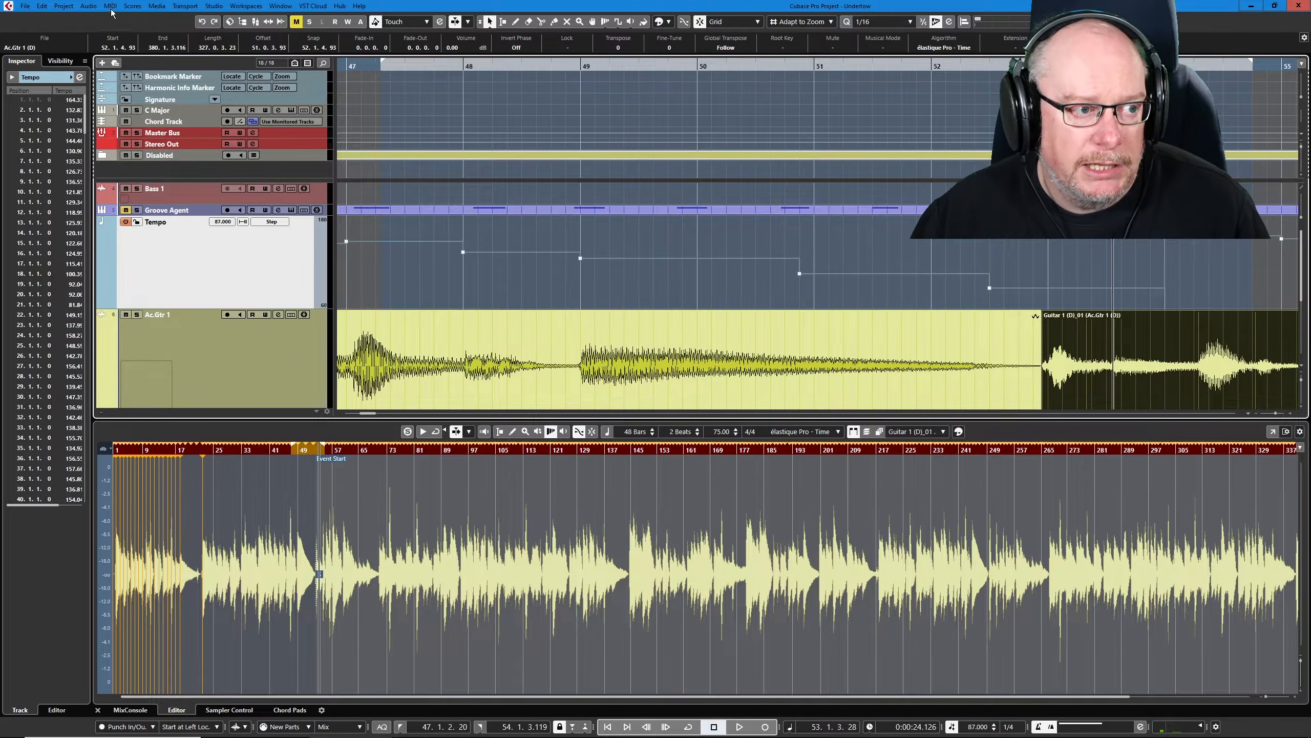
click(71, 7)
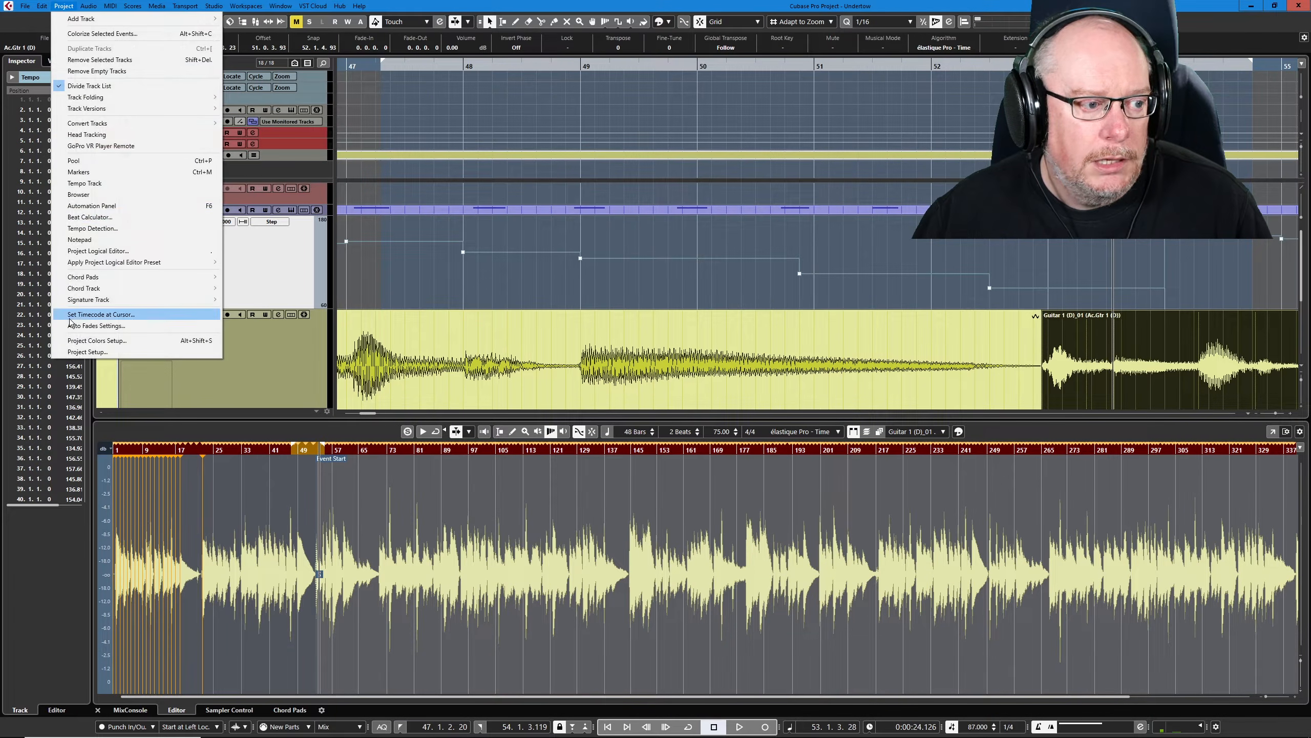
click(94, 231)
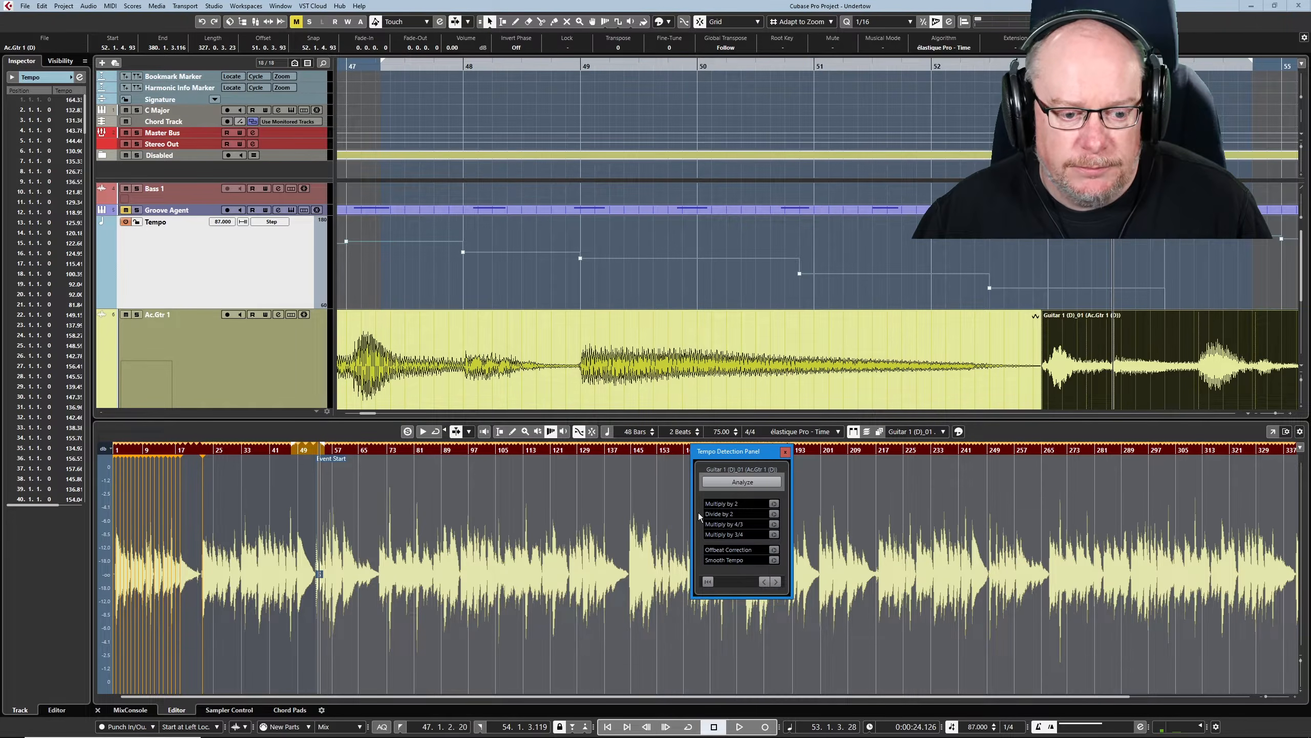
click(751, 482)
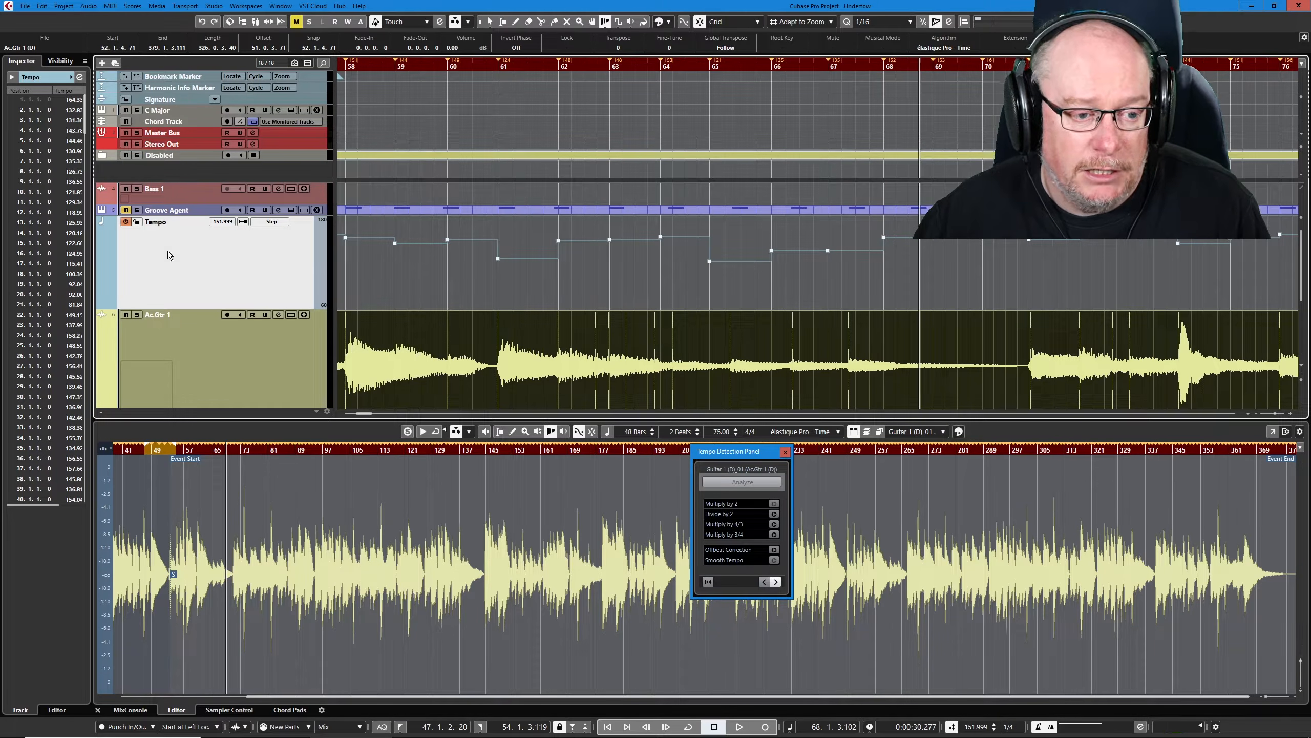
Step: Play the detected tempo from bar 59 and from bar 335, checking how the grid follows the guitar's final sustained note
click(408, 66)
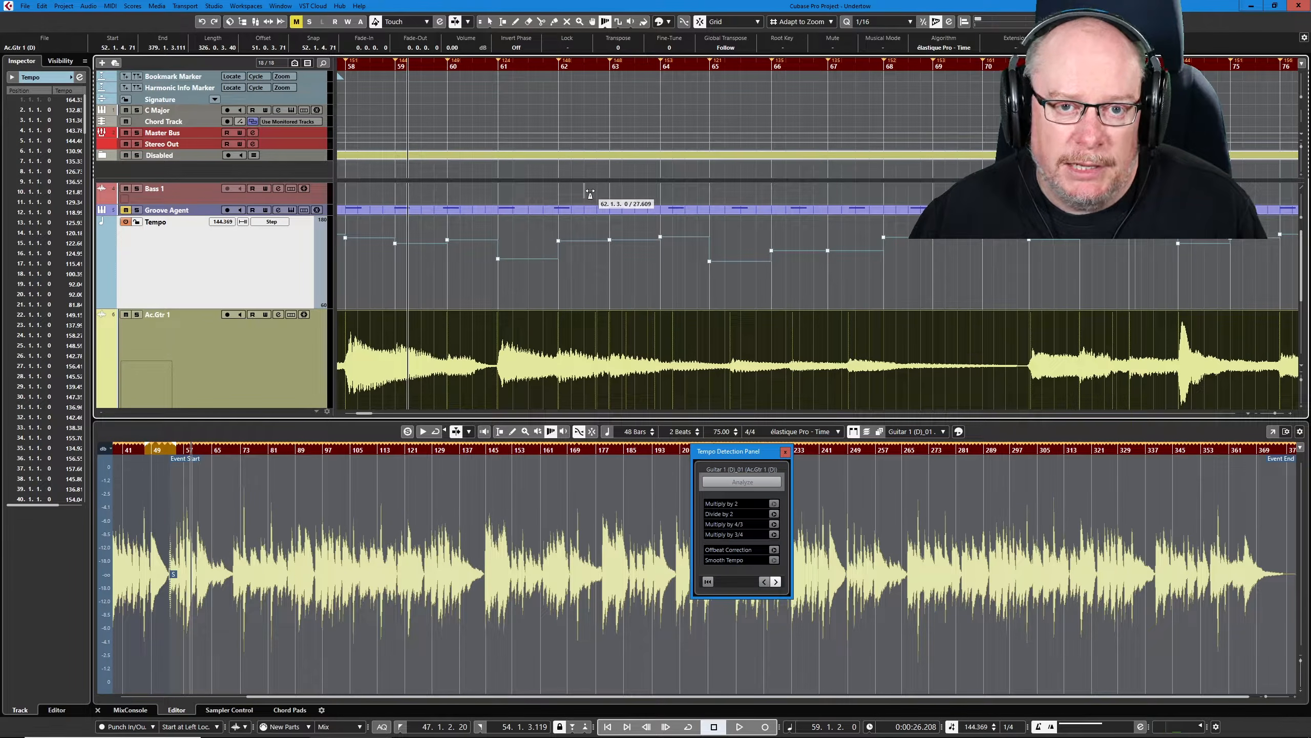
key(space)
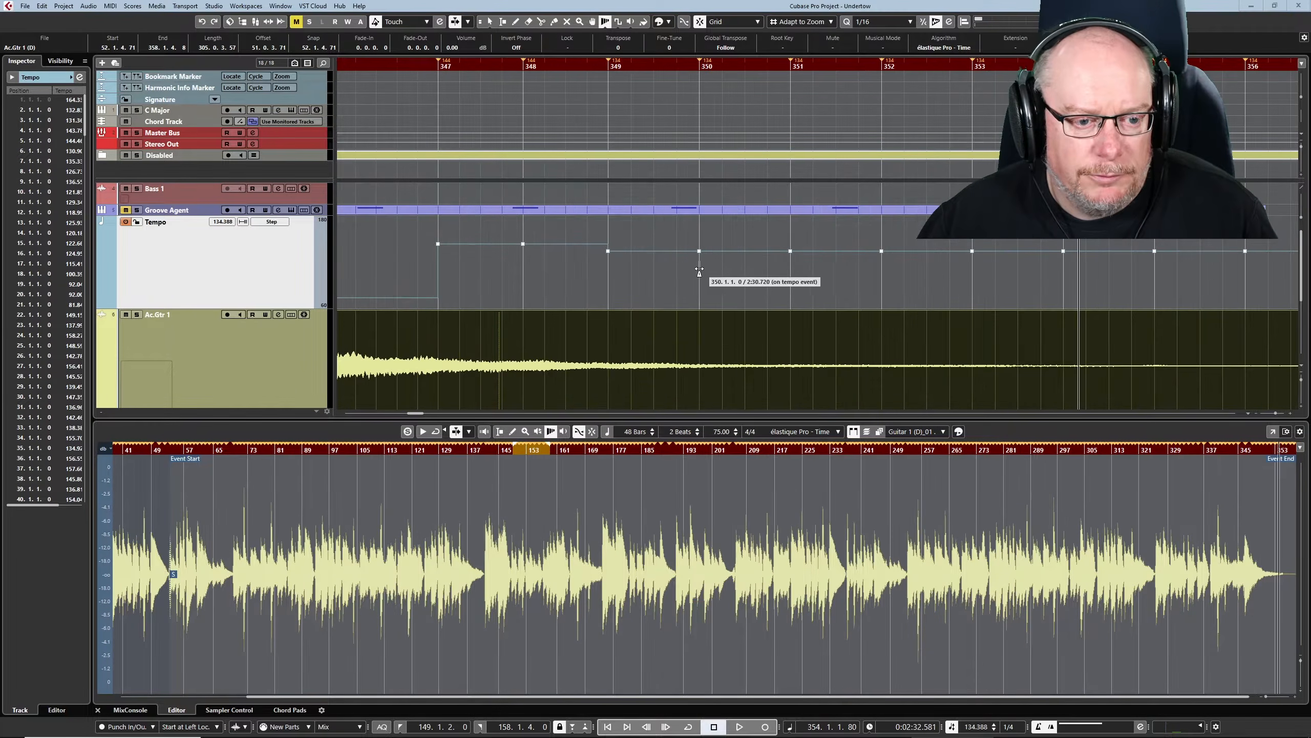
scroll(683, 272, down, 6)
scroll(692, 267, up, 6)
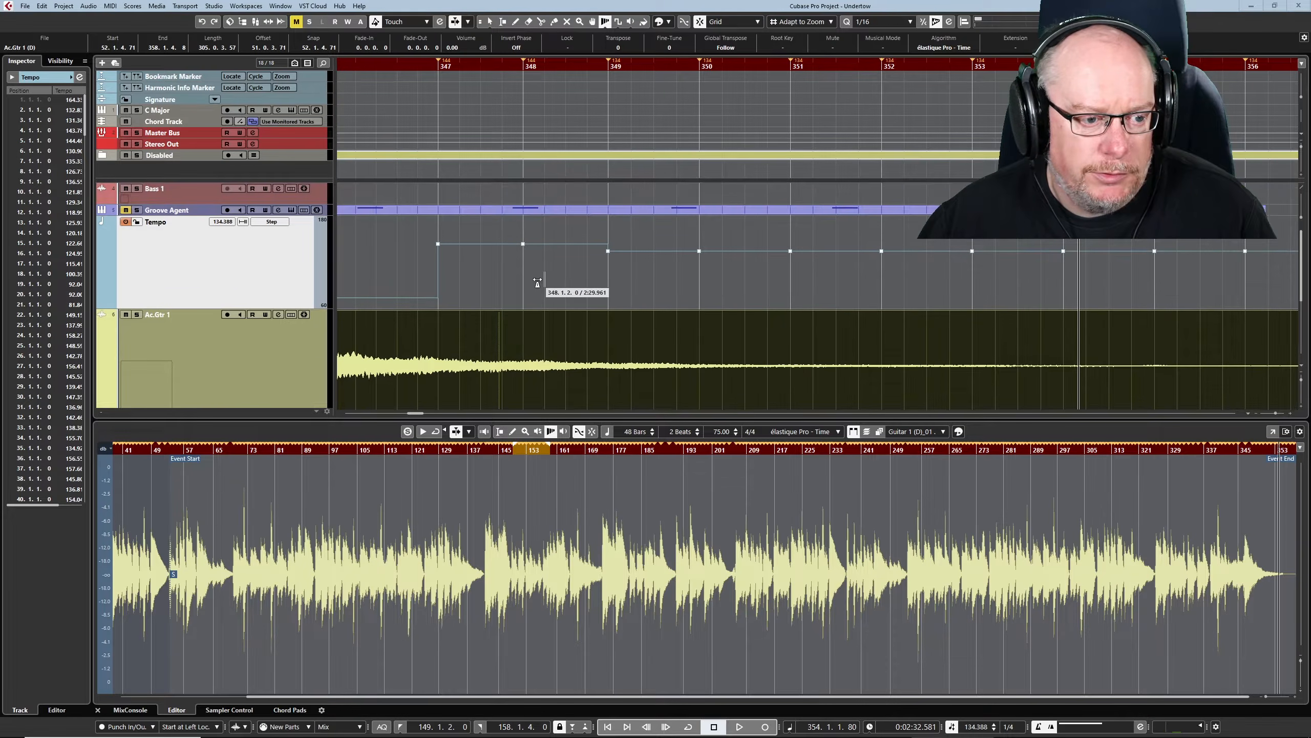
click(214, 273)
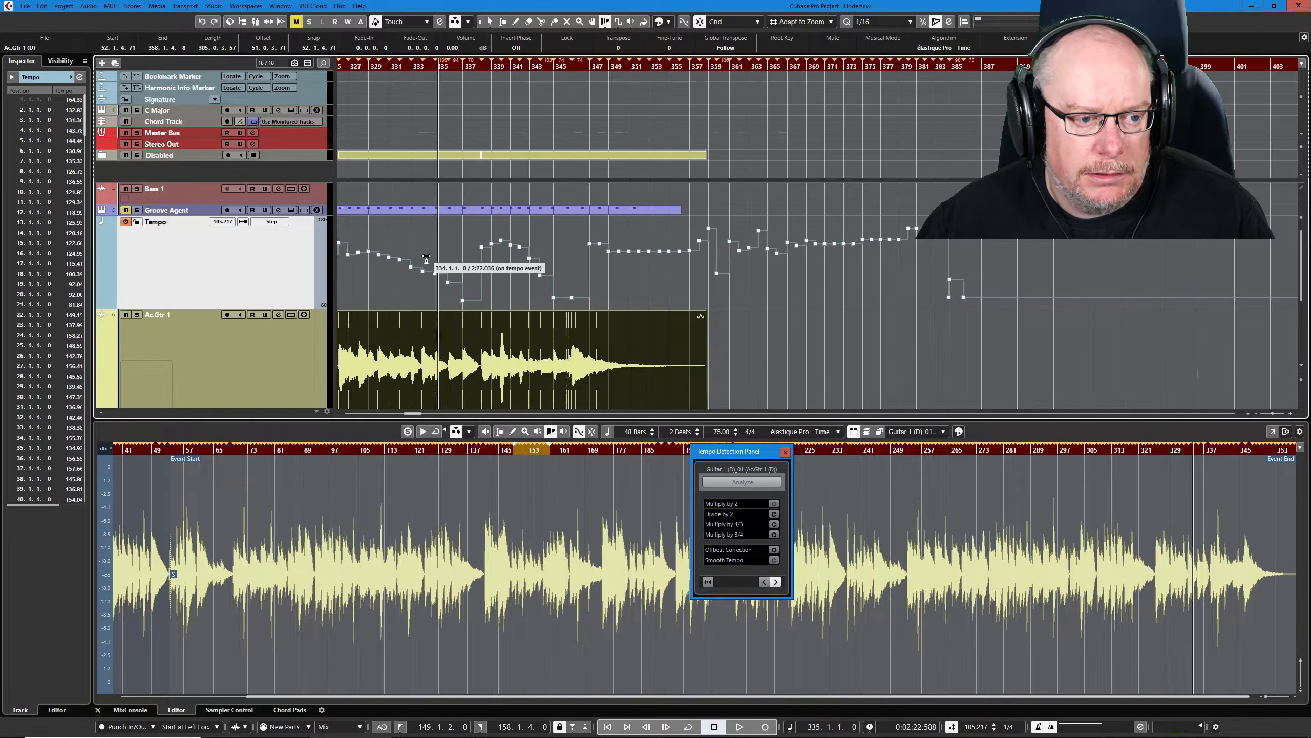
scroll(425, 257, up, 5)
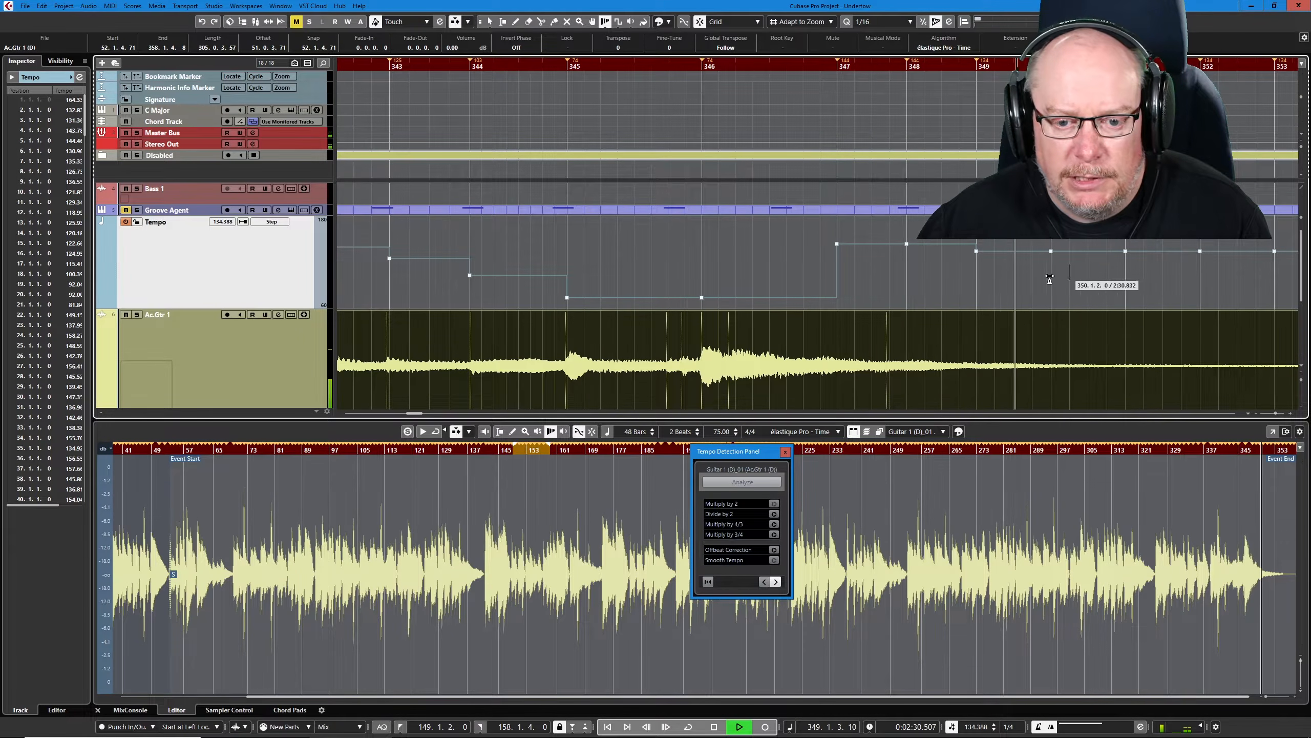
key(space)
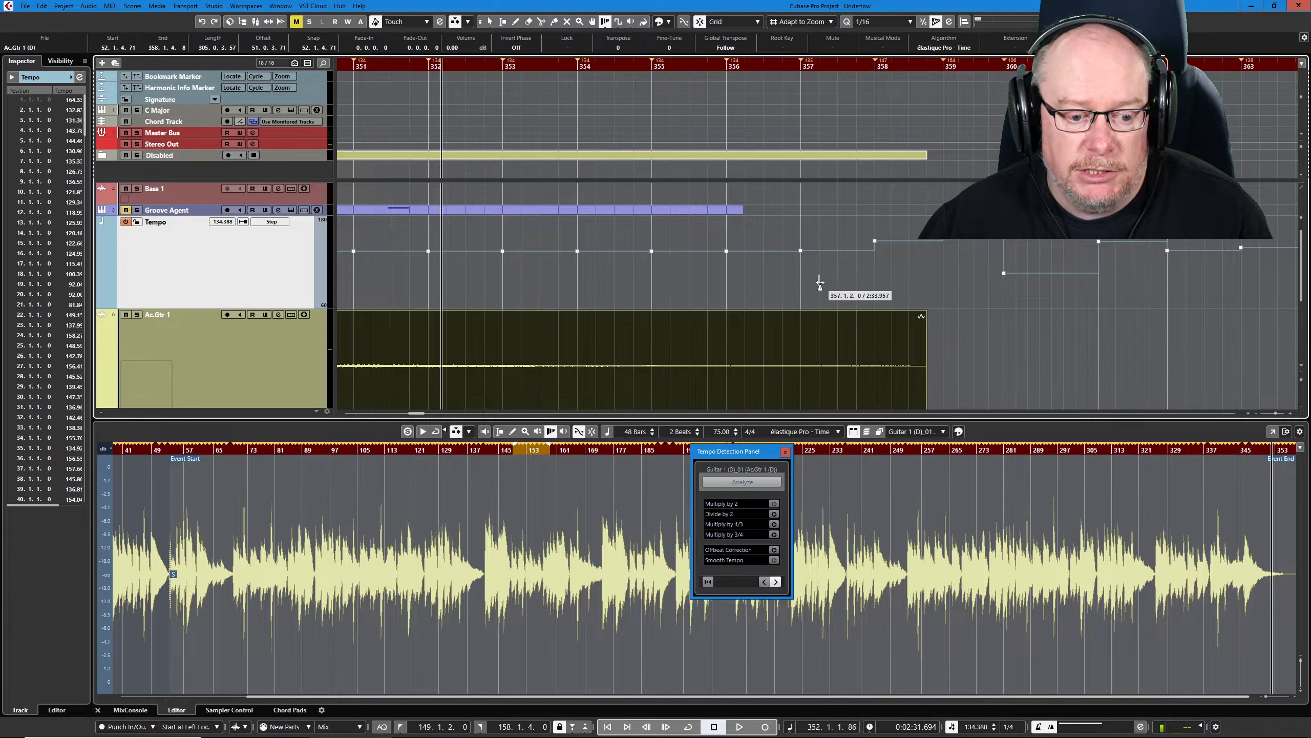
Step: End the tempo detection session, return to object selection, and delete all tempo points from bar 348 onward
click(785, 453)
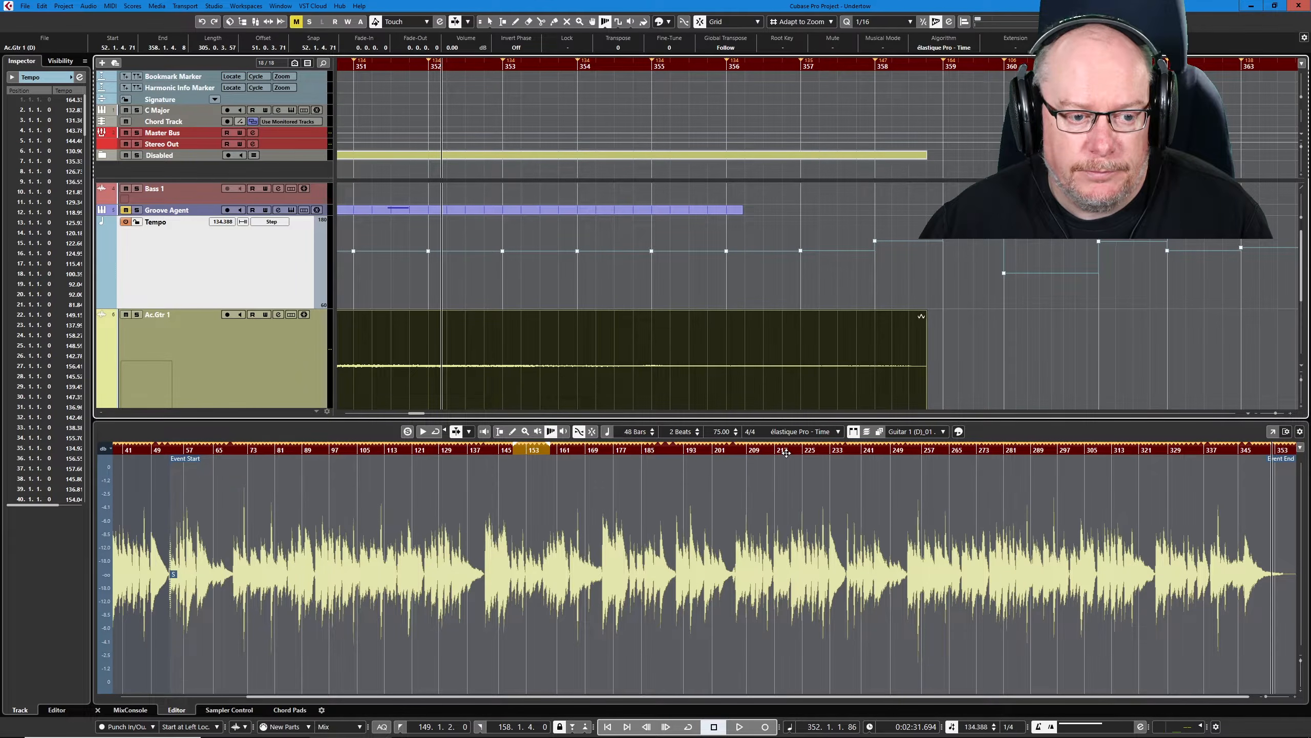
key(1)
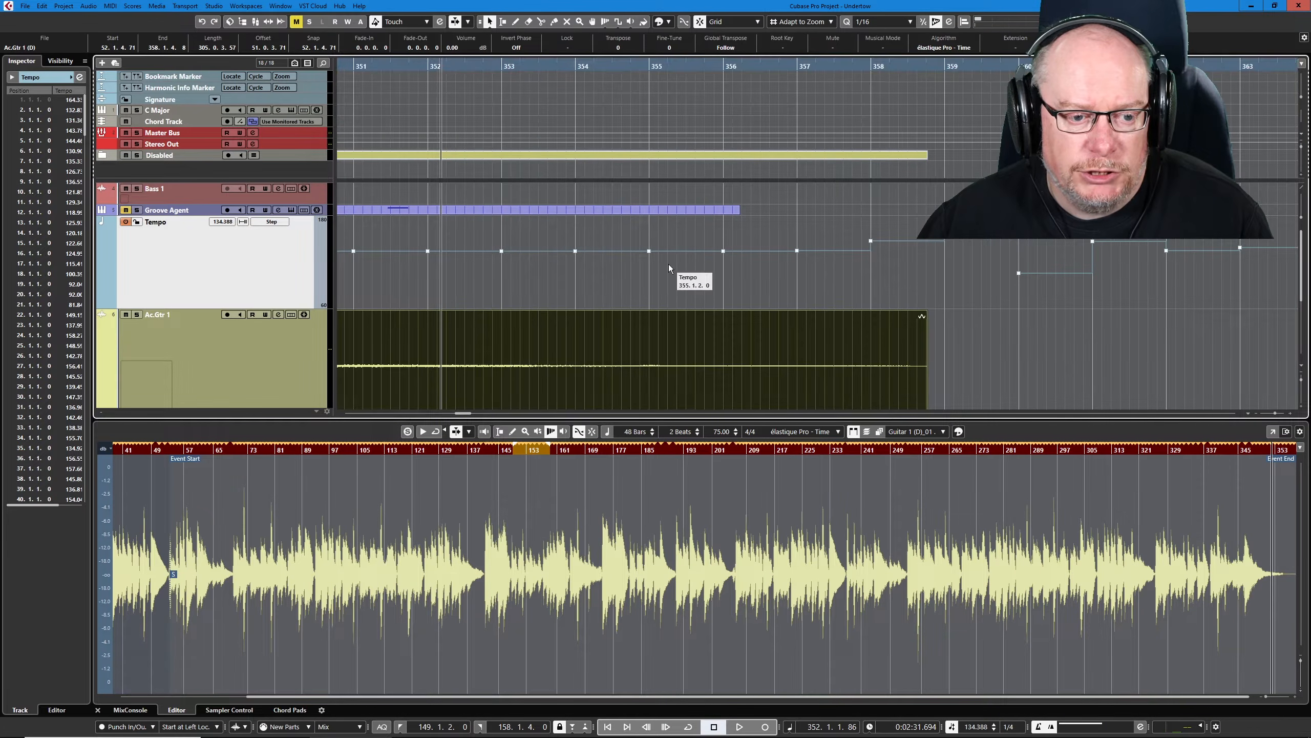
scroll(676, 264, down, 4)
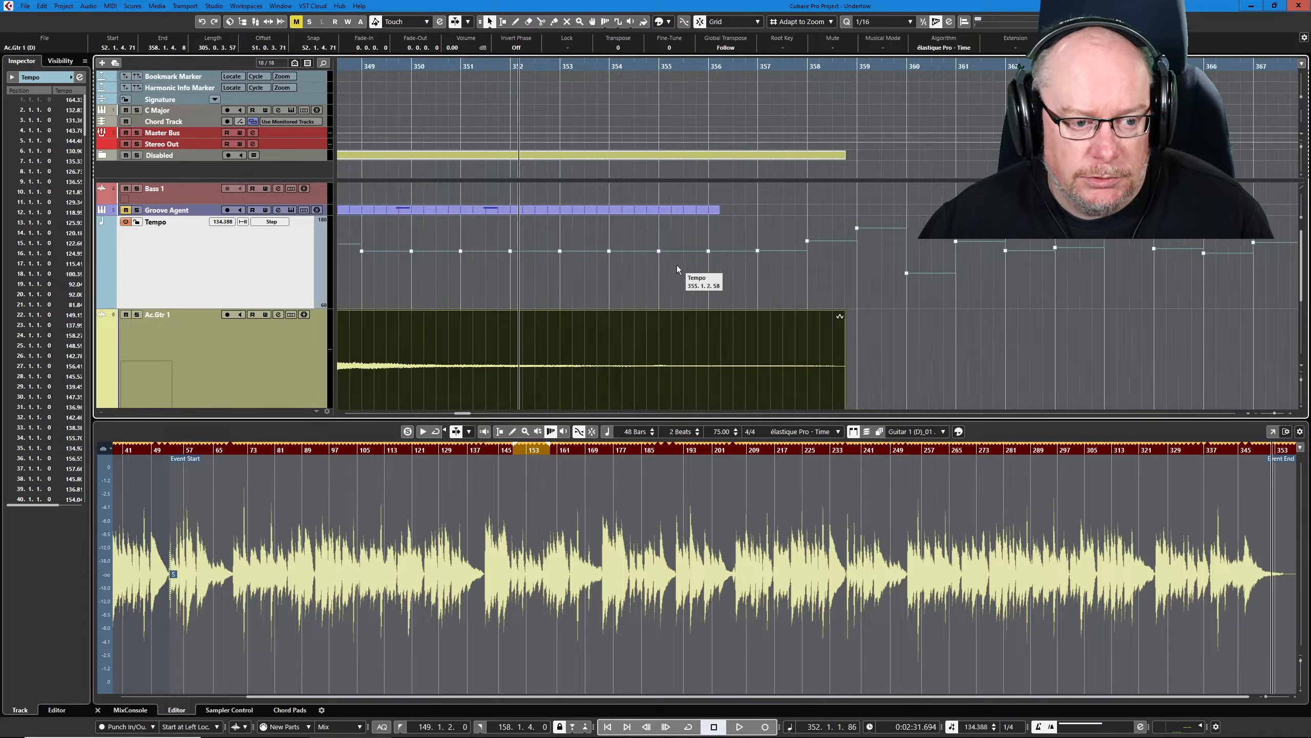
scroll(672, 271, down, 4)
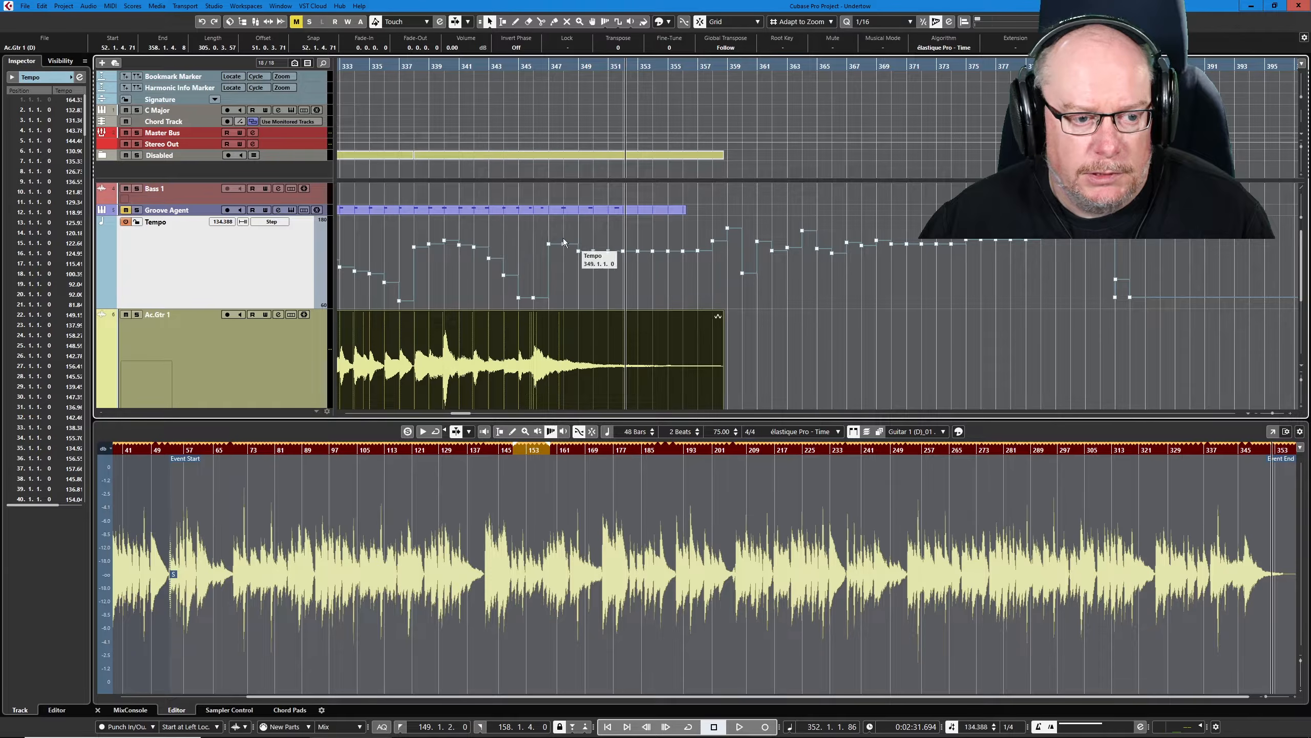
drag(553, 218, 1154, 303)
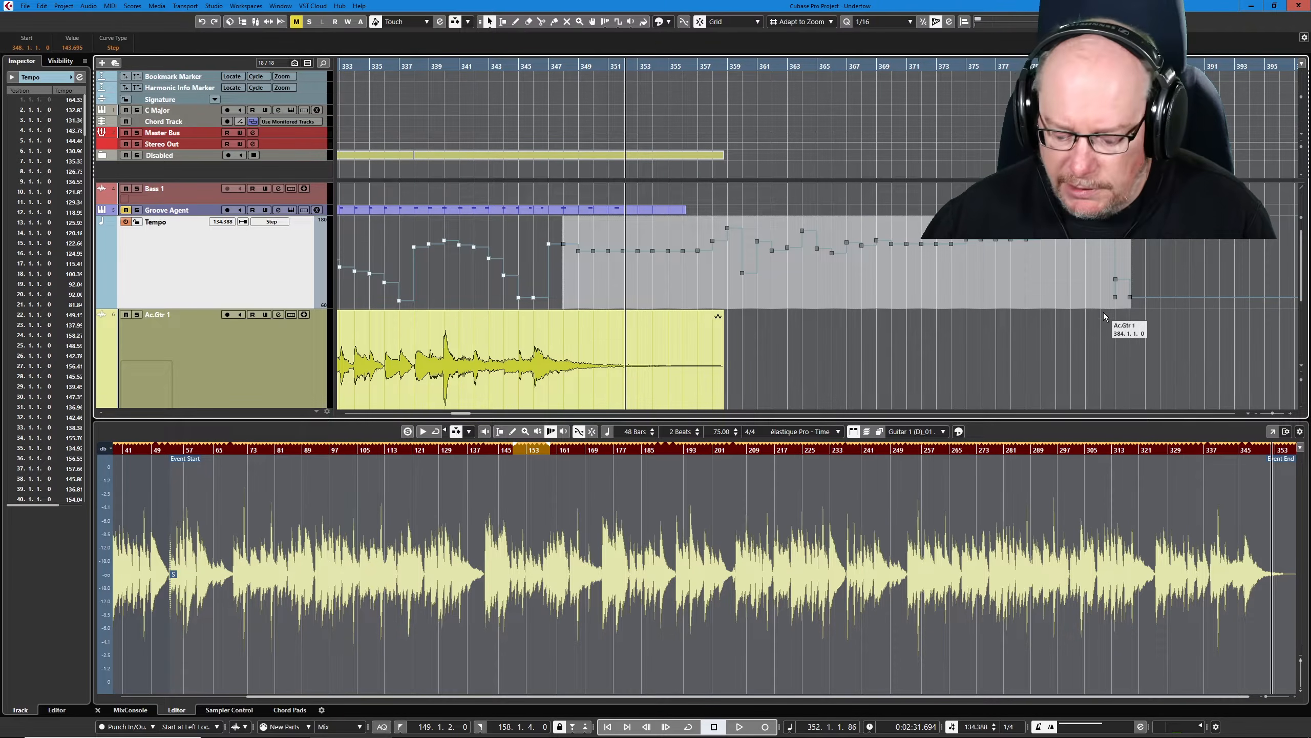
key(Delete)
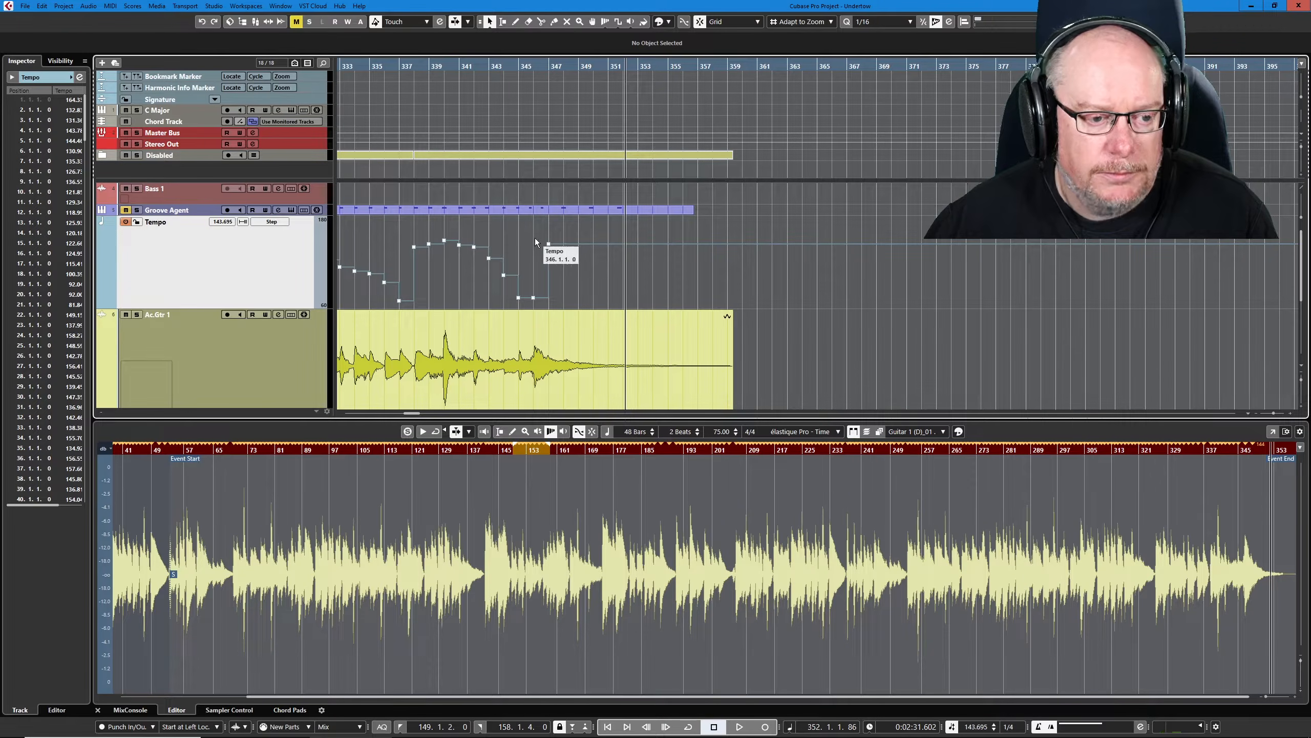
Step: Set the bar 347 tempo point to 74 BPM and play the ending from bar 337
click(548, 244)
drag(549, 249, 550, 302)
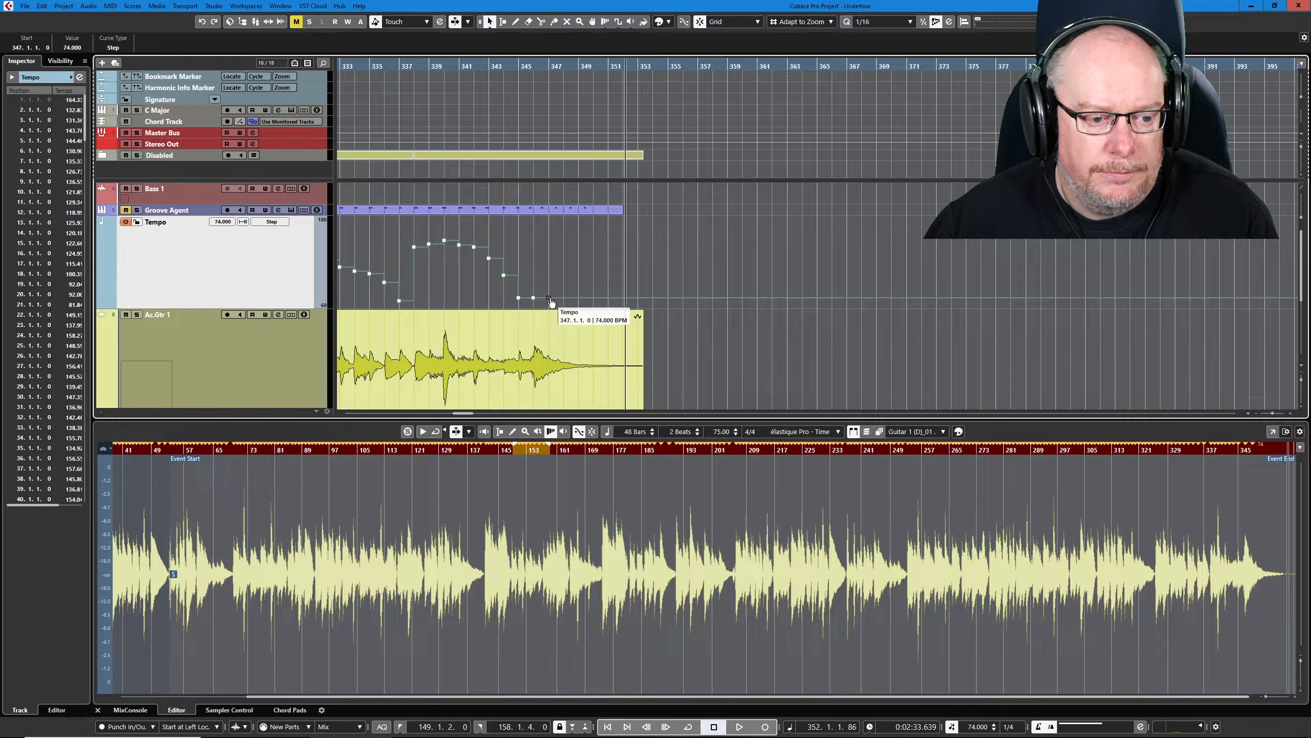
click(406, 67)
key(space)
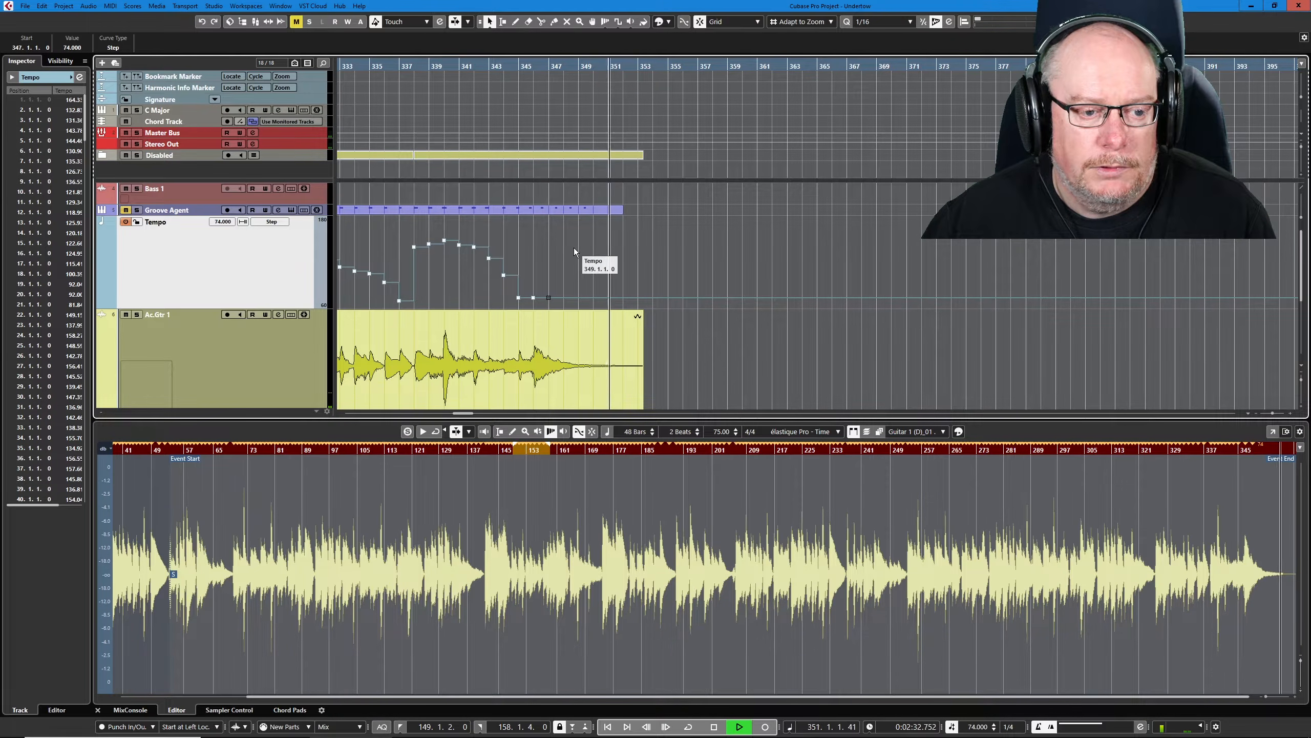
key(space)
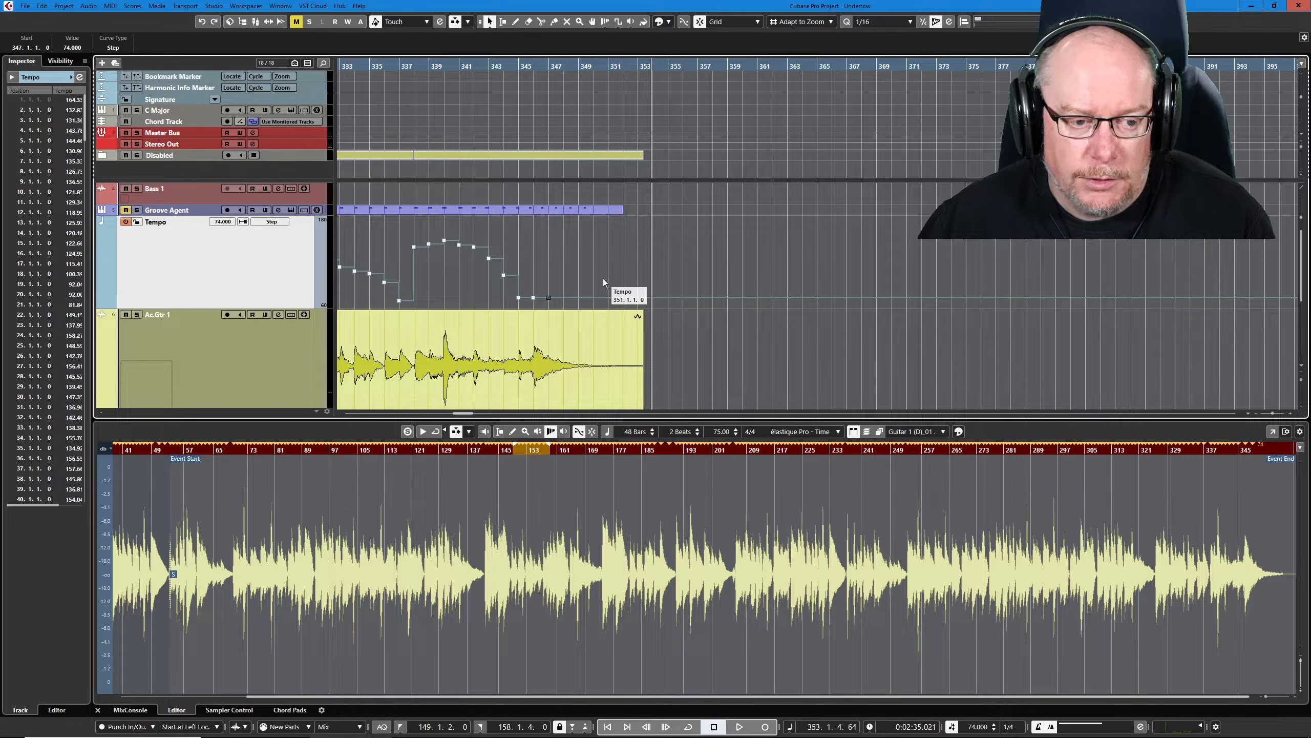
Step: Return to the project start, play the opening briefly, and insert a 4/4 time signature at bar 2
key(Home)
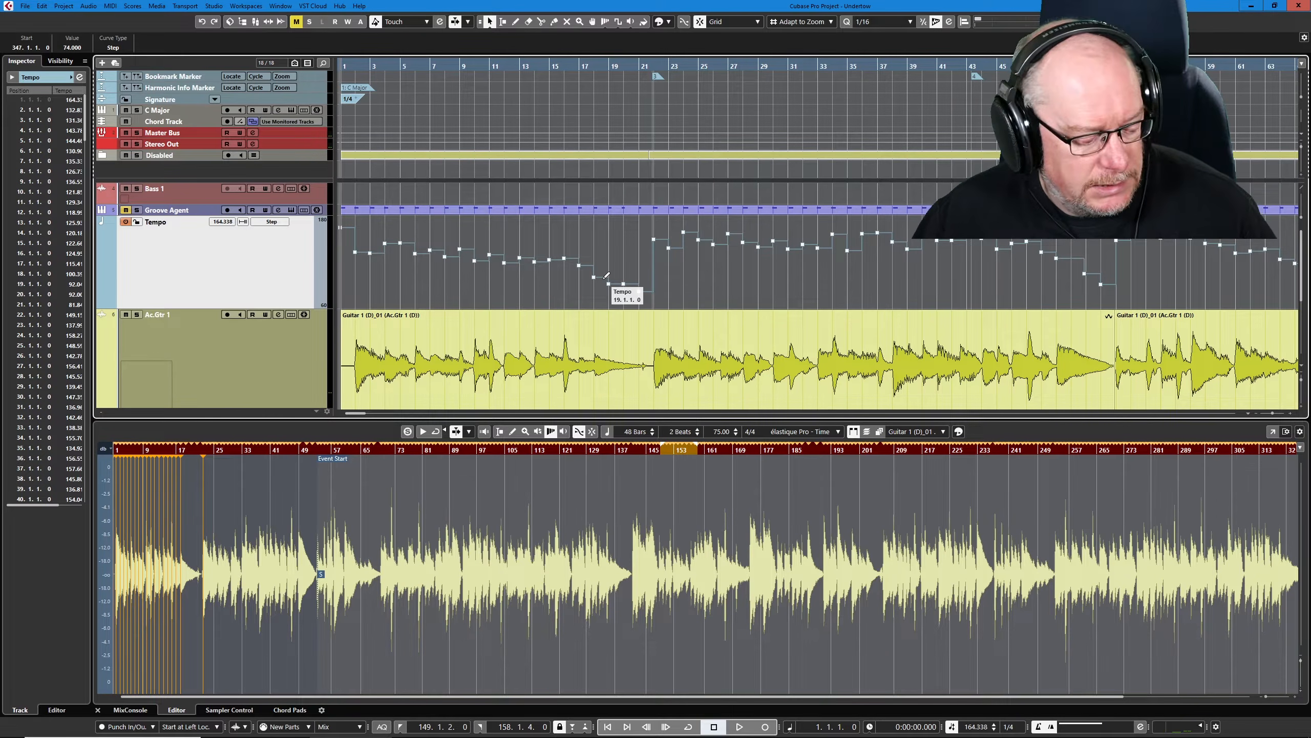
key(shift+f)
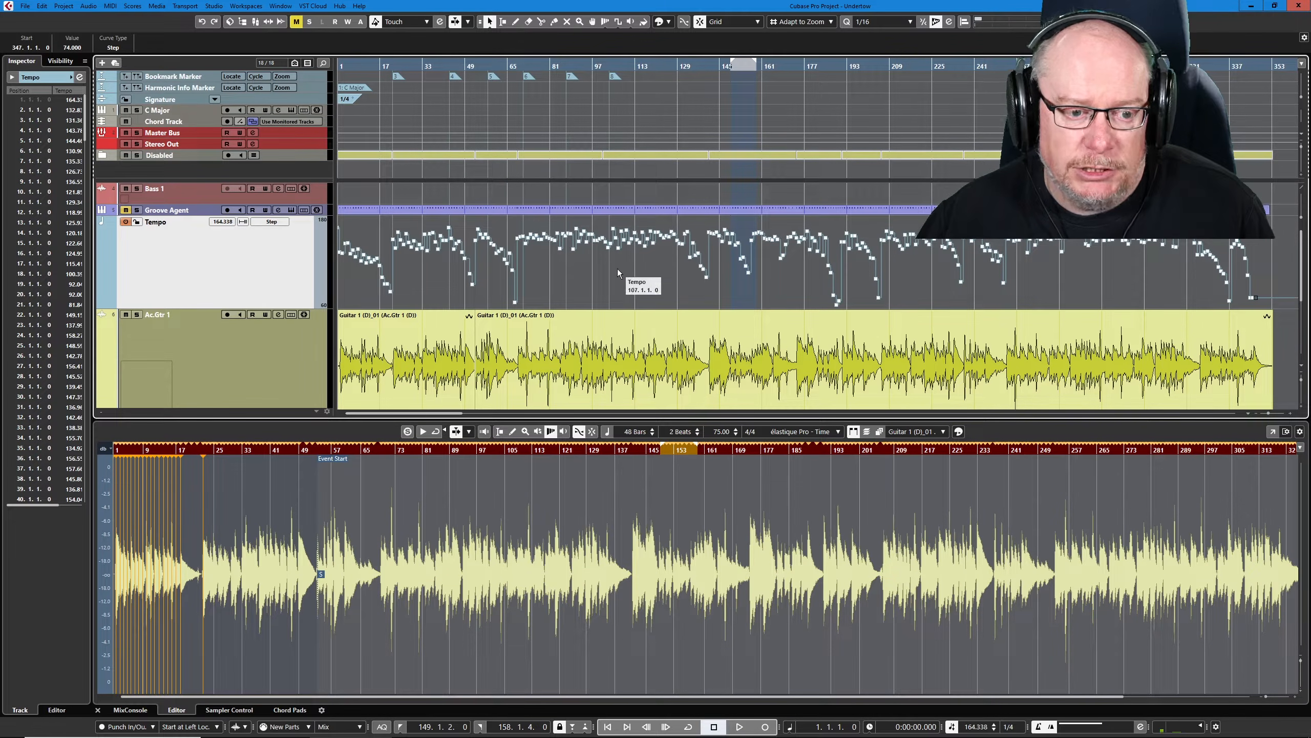
scroll(616, 266, up, 5)
scroll(615, 266, up, 2)
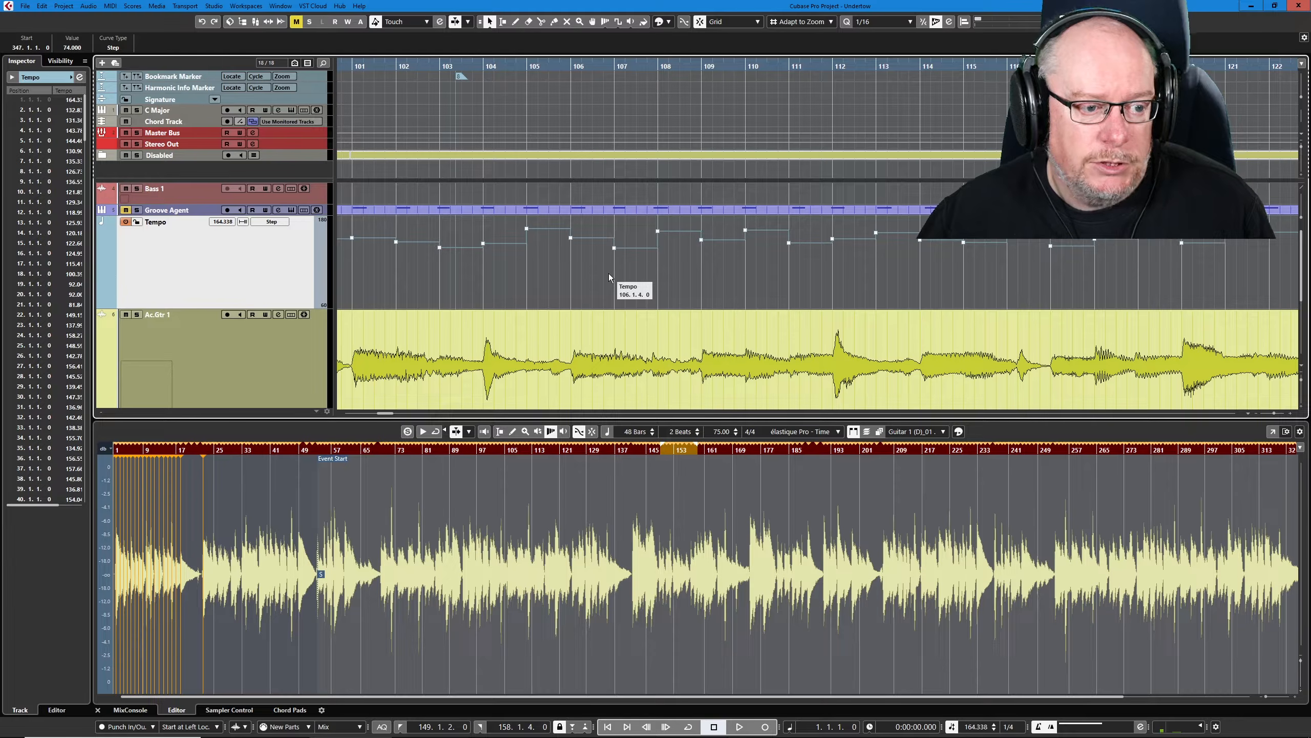
key(space)
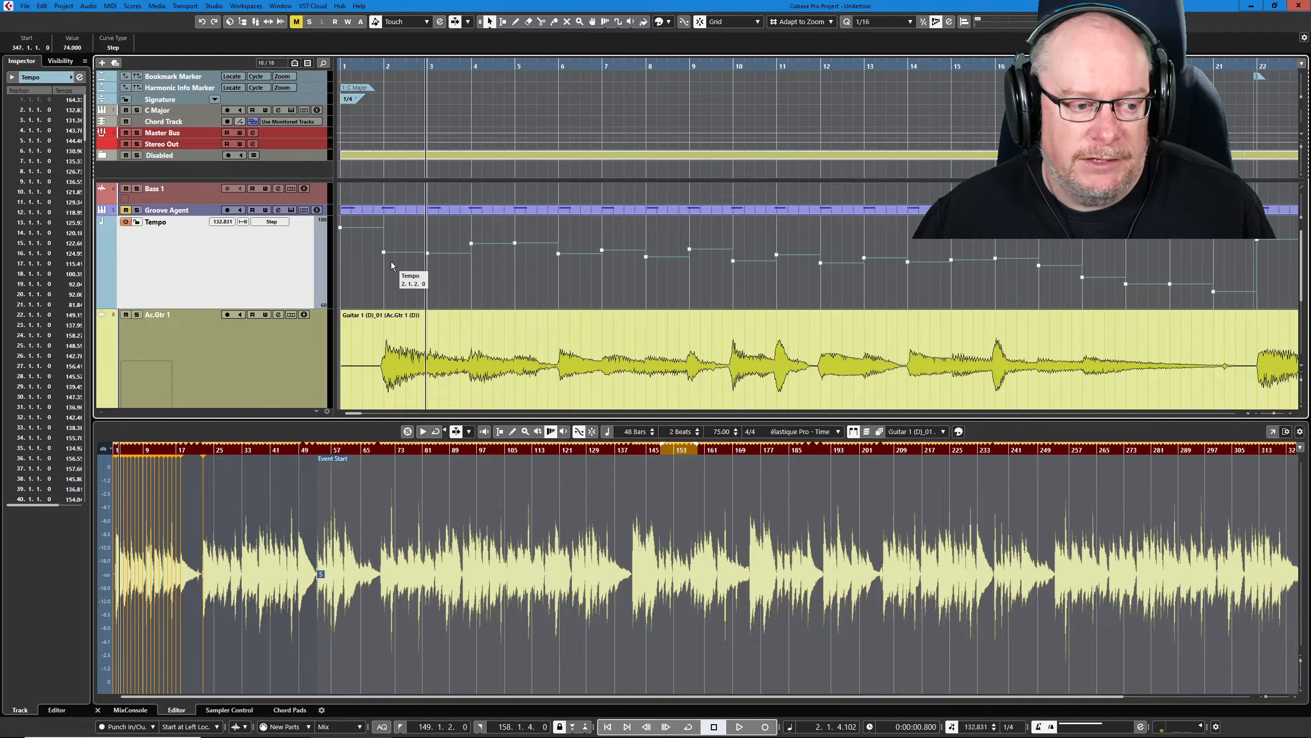
right_click(391, 111)
click(418, 111)
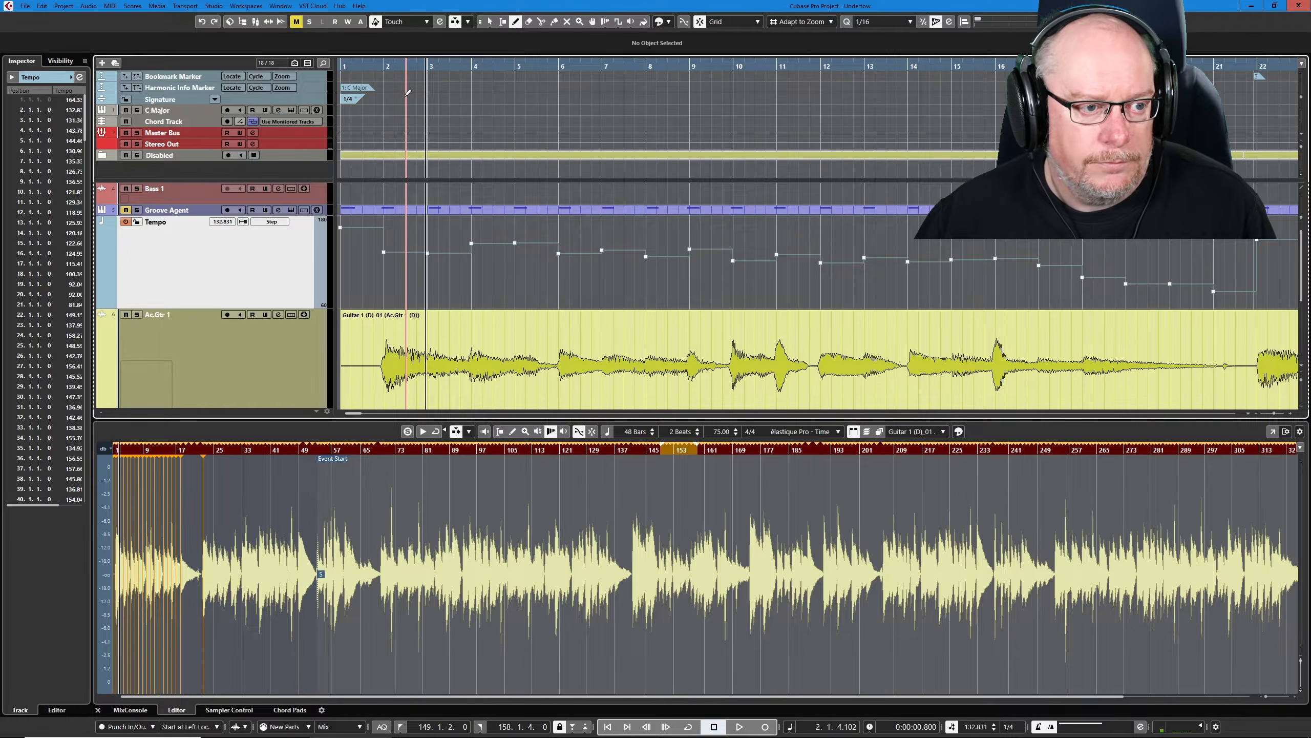
click(388, 97)
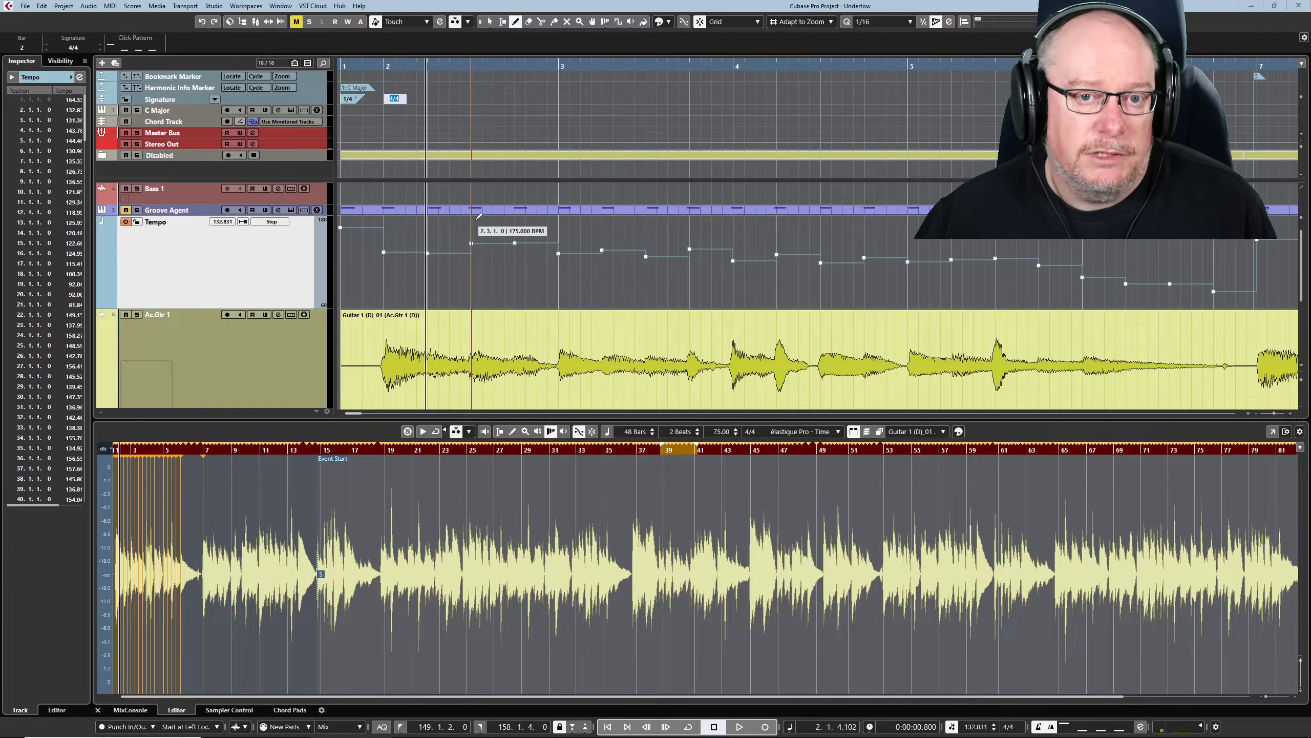
key(Return)
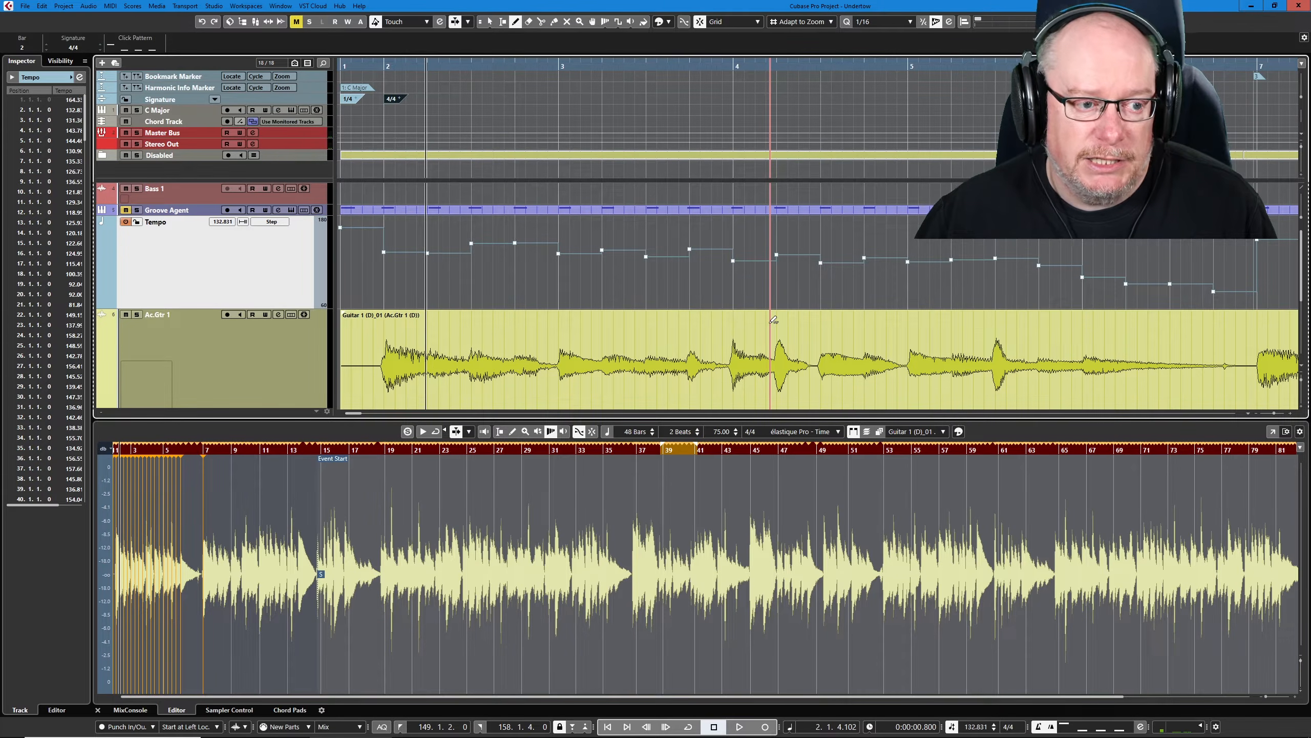
Step: Play the guitar twice from bar 12 on, checking how the bar lines fall against the phrase around bars 13 and 14
key(Home)
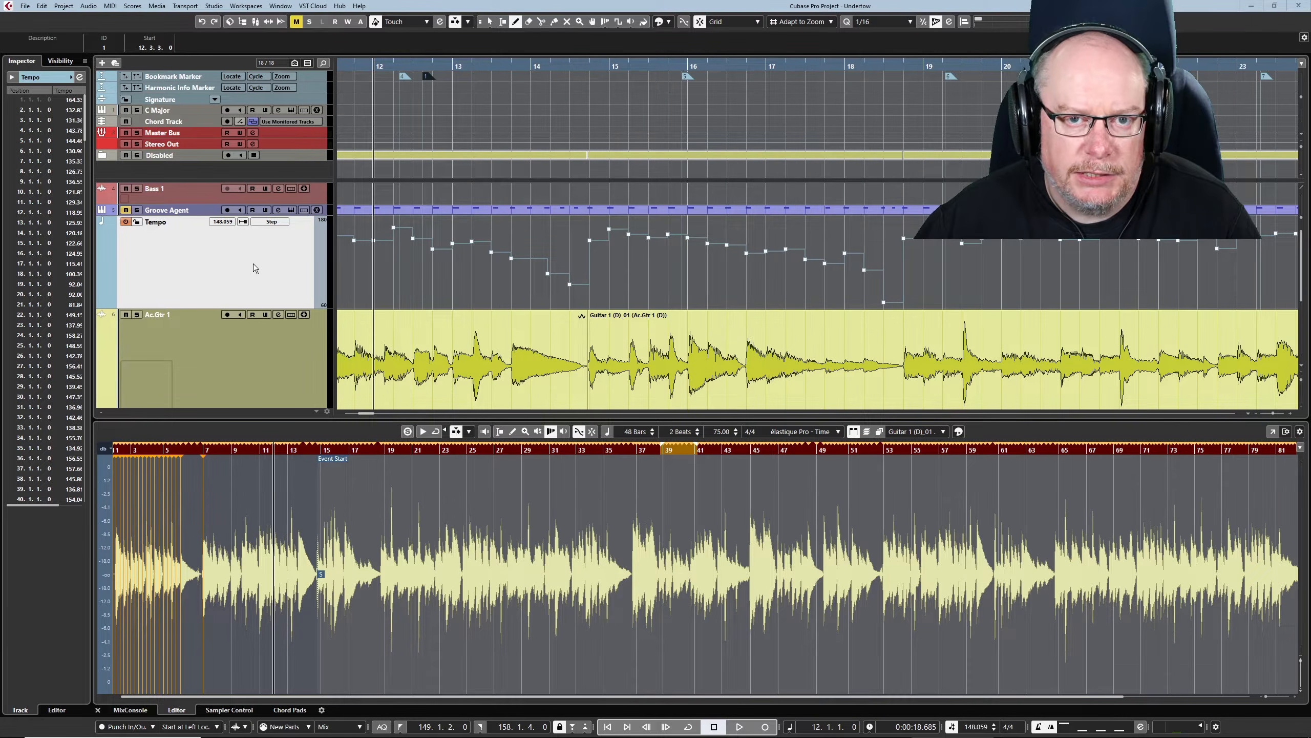
click(253, 267)
key(space)
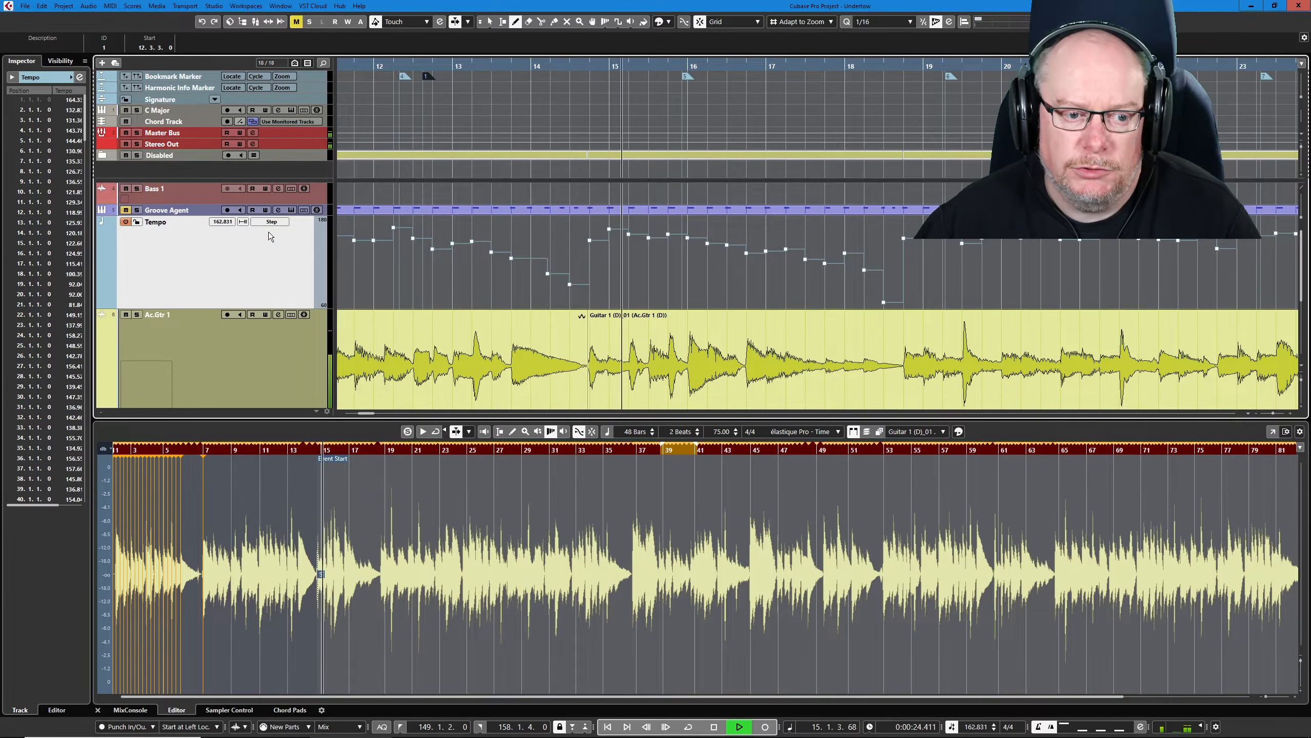
key(space)
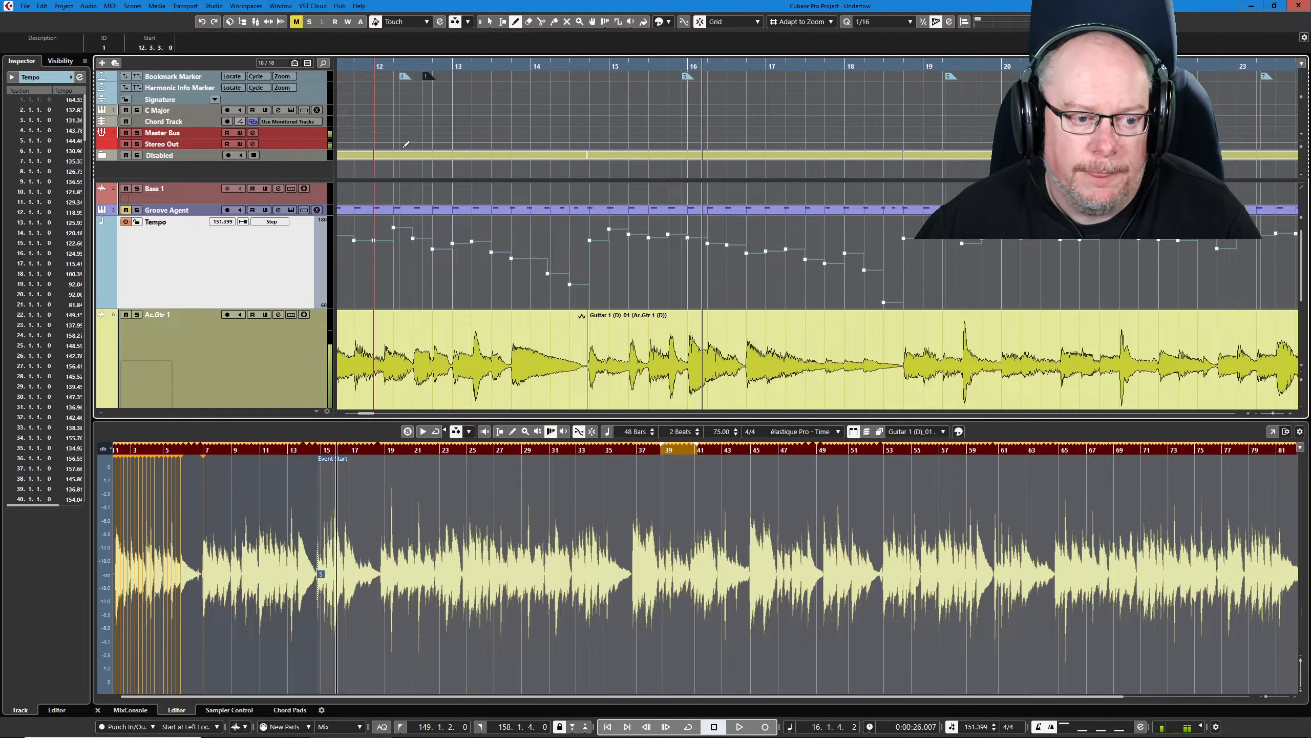
click(386, 64)
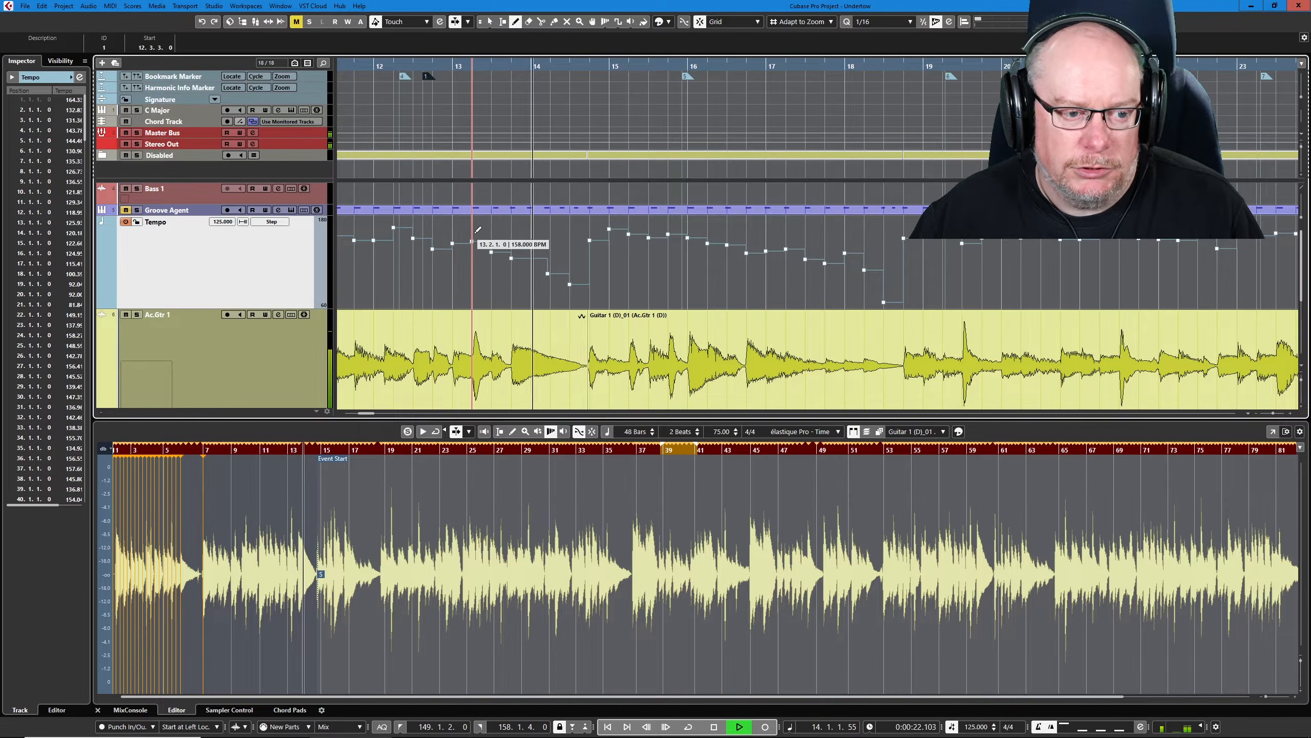
key(space)
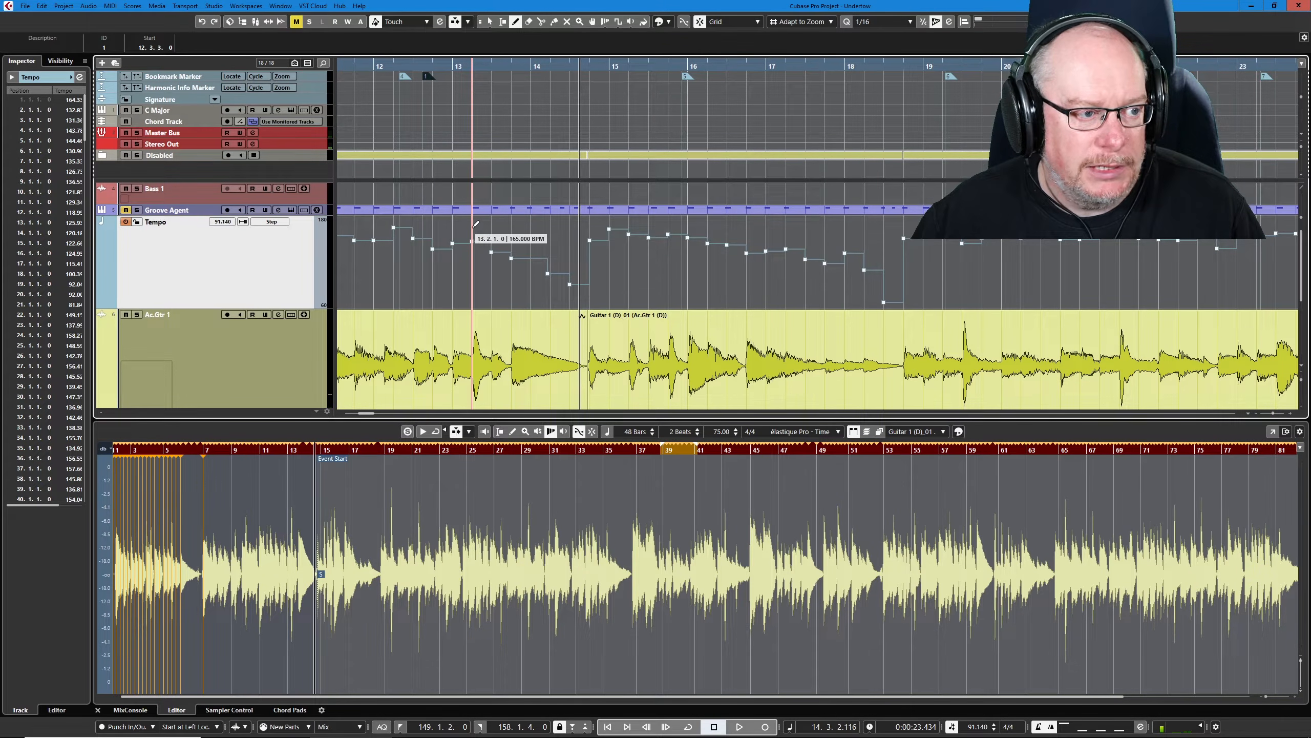
Step: Insert a 3/4 time signature at bar 13 and play the passage briefly up to bar 14
click(473, 97)
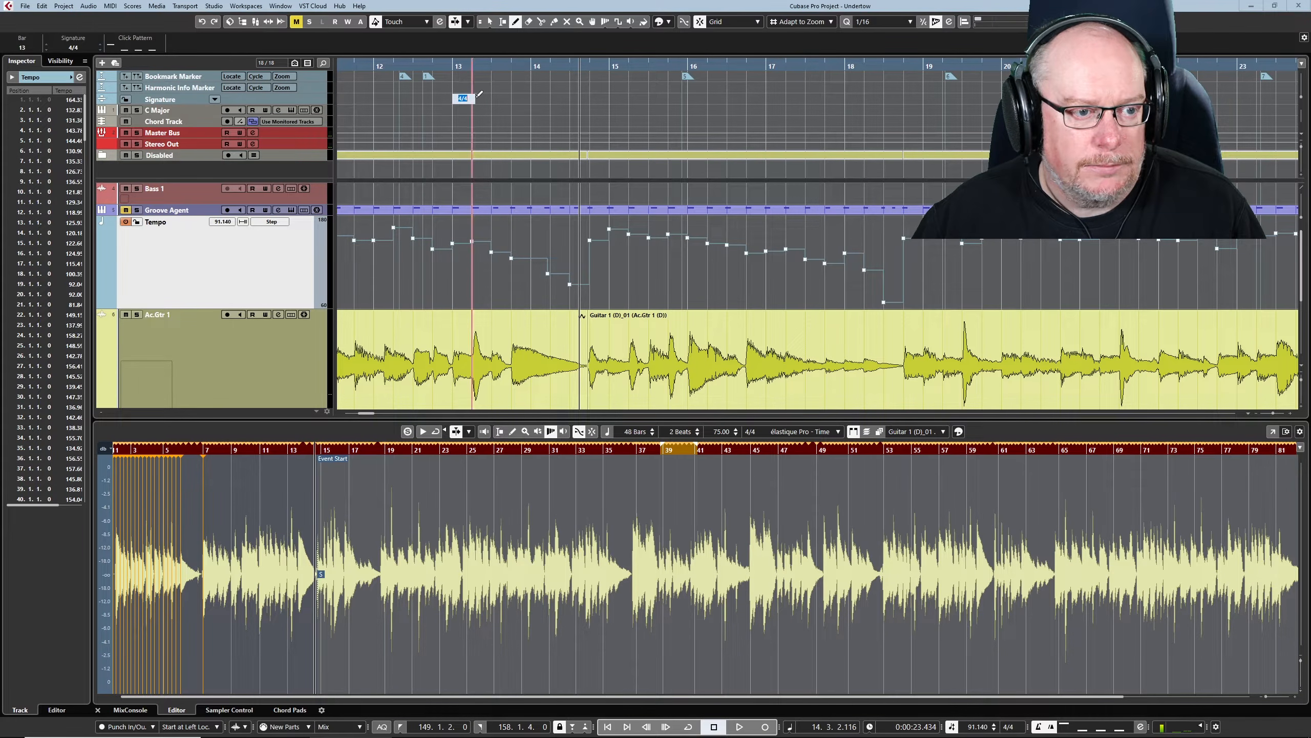
text(3/4)
key(Return)
key(space)
key(space)
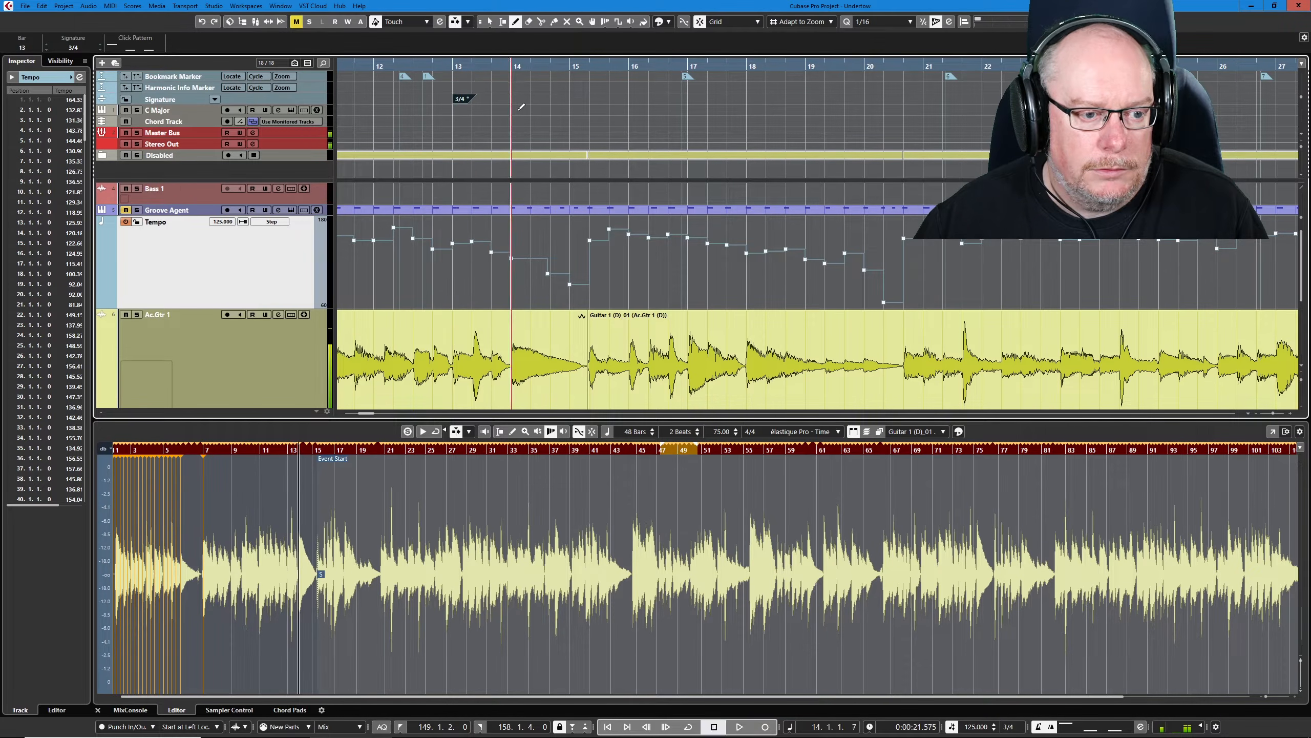
Step: Insert a 4/4 time signature at bar 14 and play on from there through bar 18
click(511, 96)
key(Return)
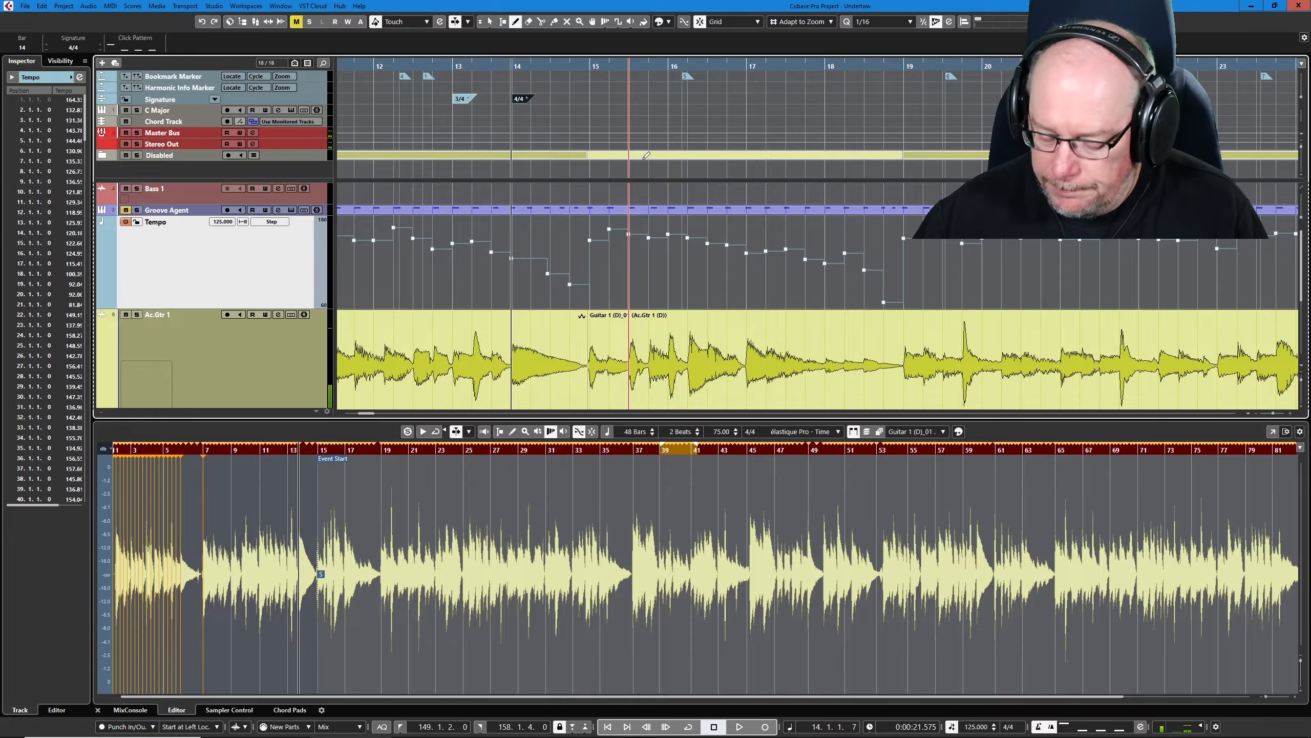
key(space)
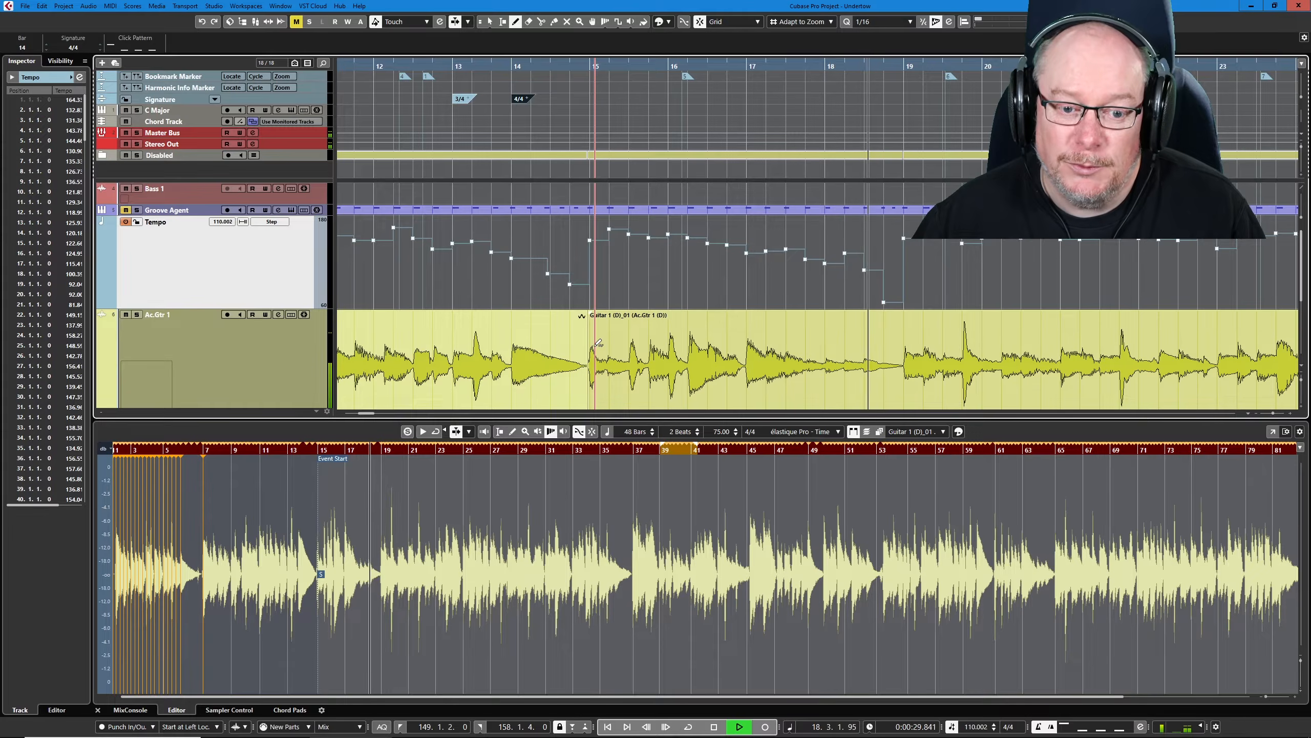
key(space)
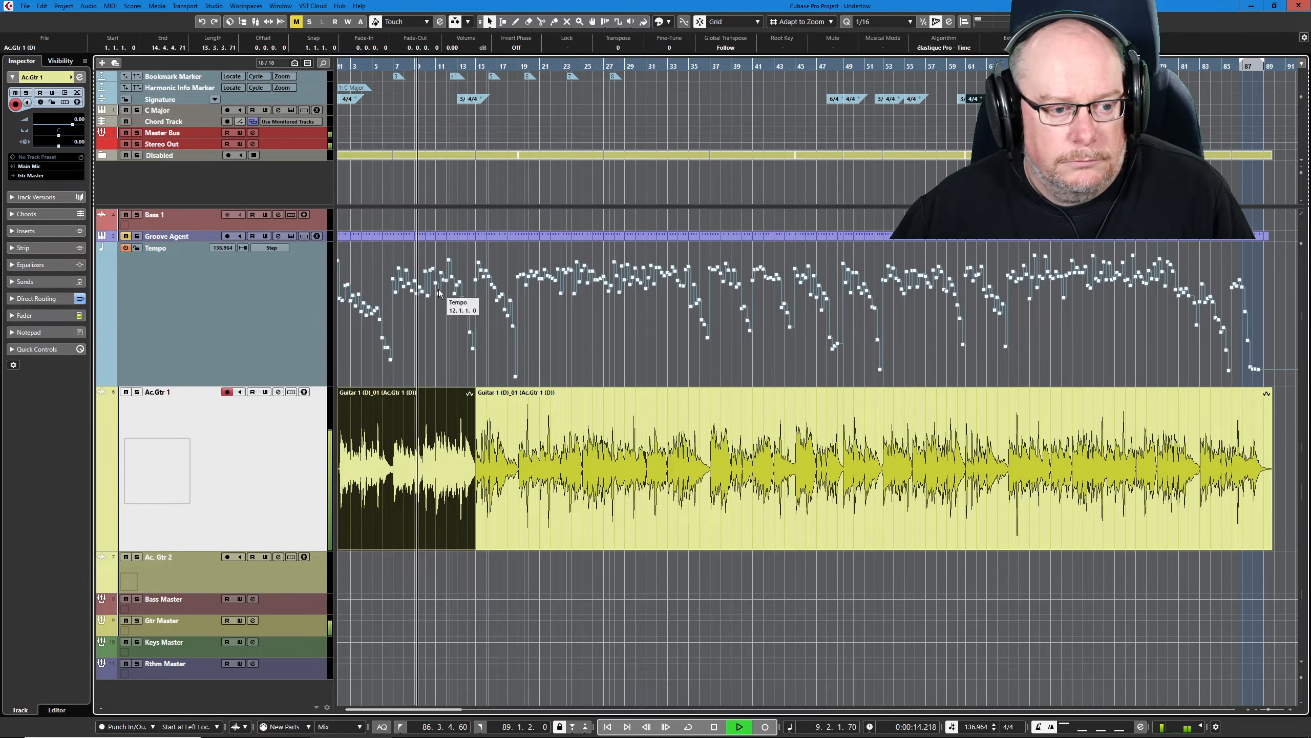
Step: Examine the tempo points and signature changes against the guitar around bars 10 to 14 during playback
scroll(409, 296, up, 5)
scroll(490, 308, up, 4)
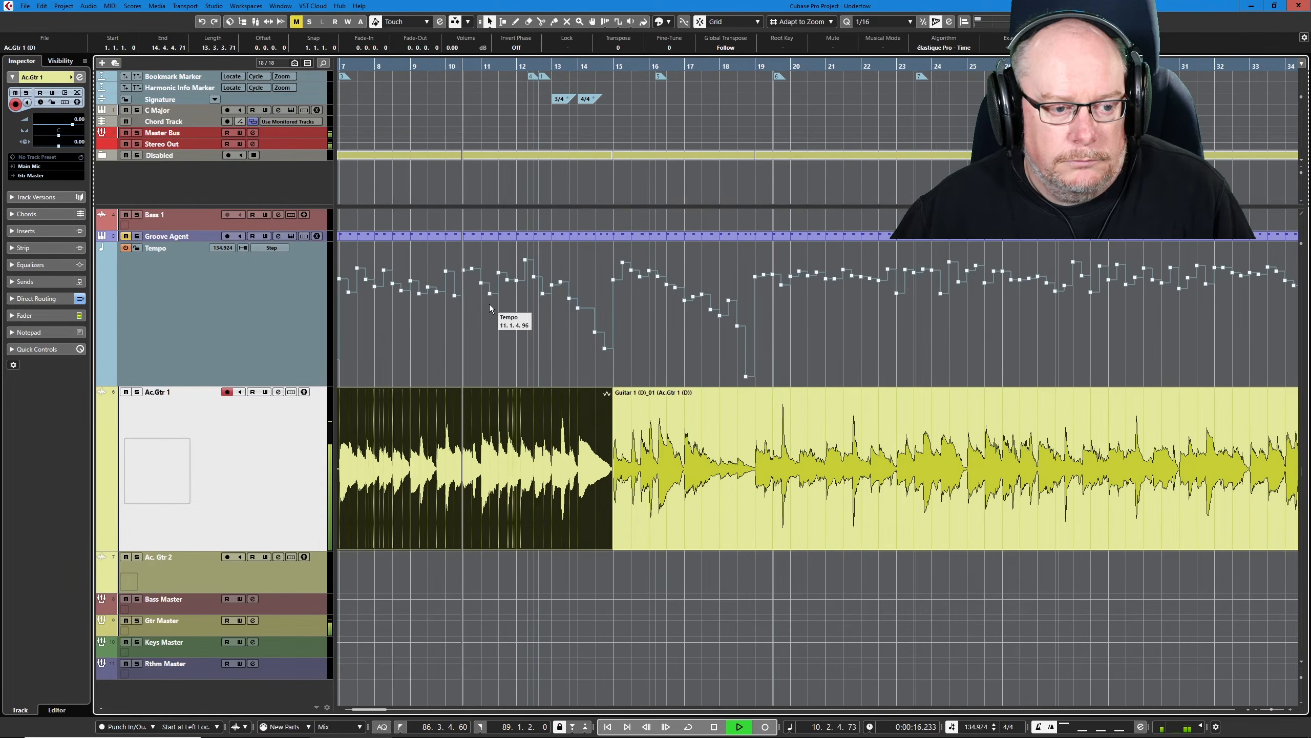
scroll(491, 308, up, 1)
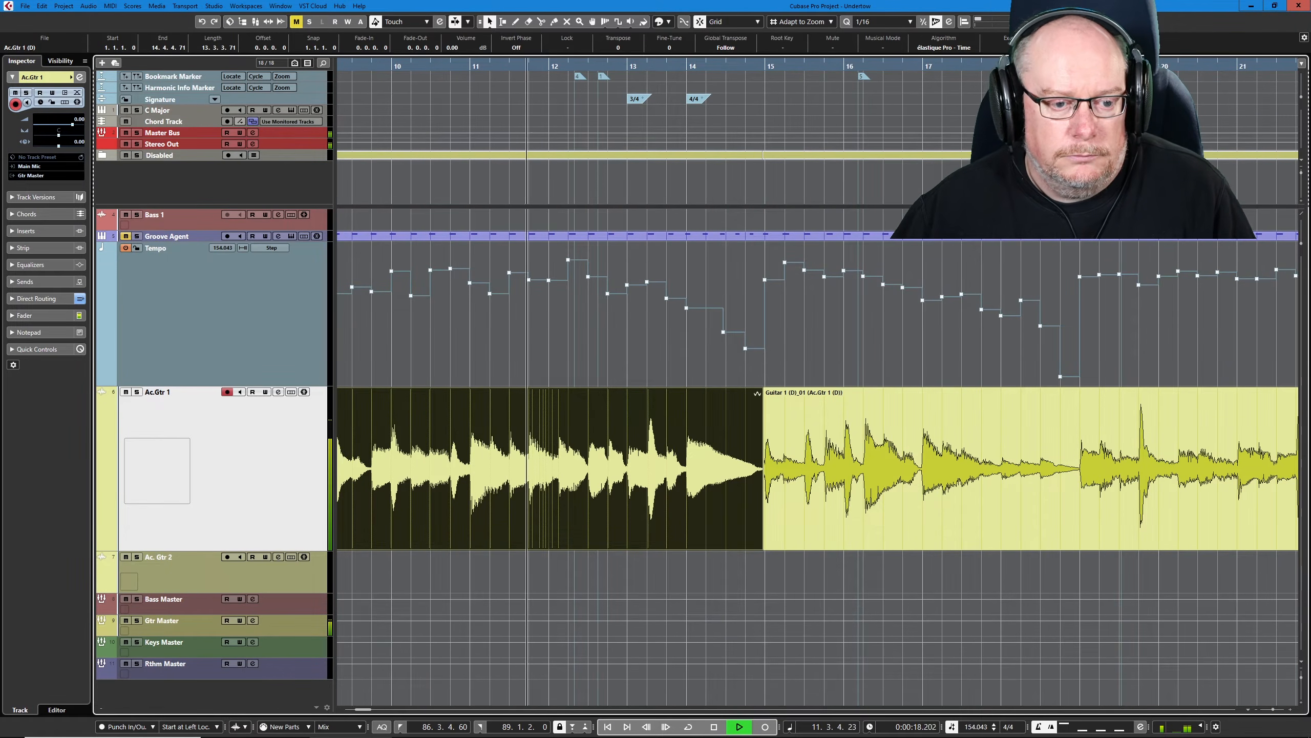